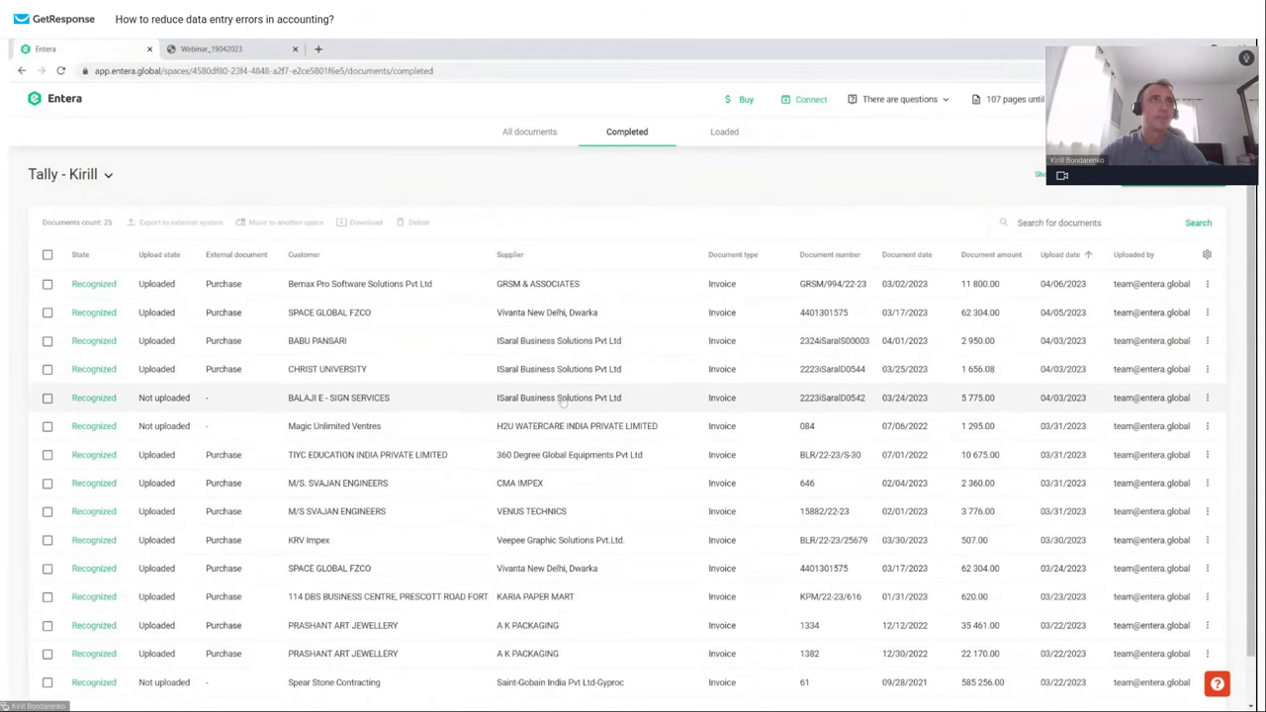
- Open the overview of all directories and view the form for creating a directory without creating one
left_click(62, 102)
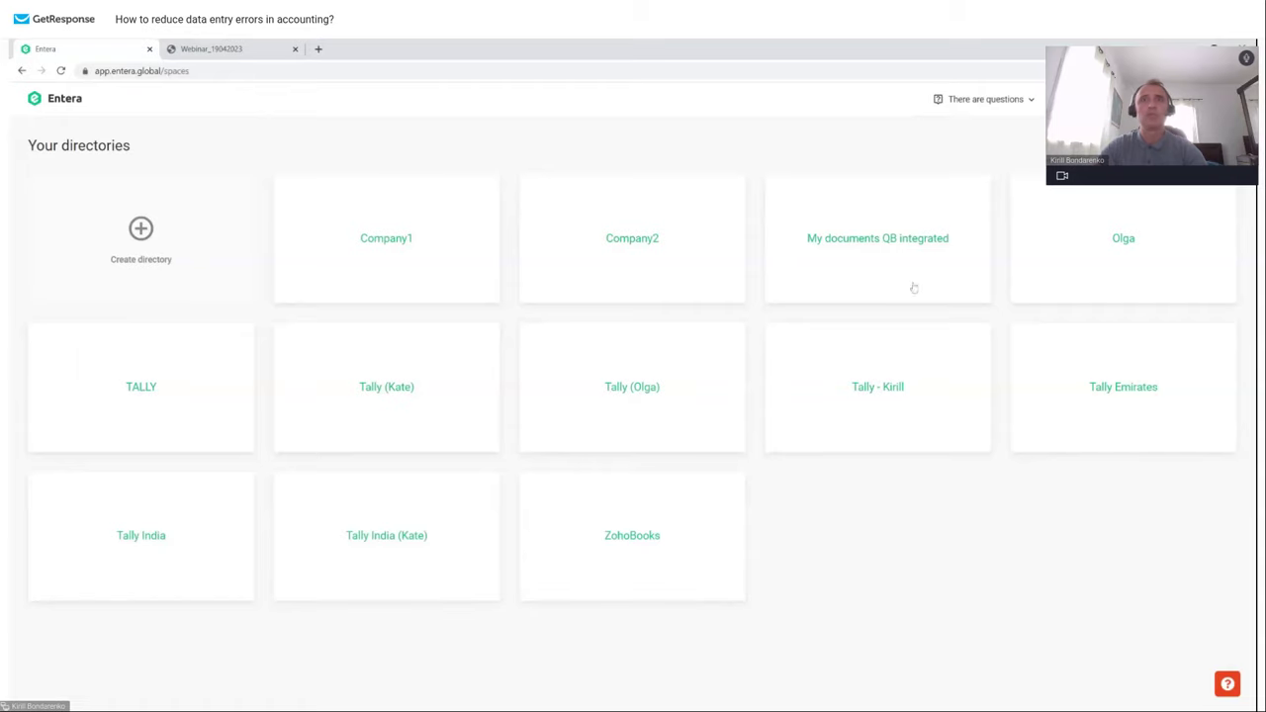
left_click(140, 229)
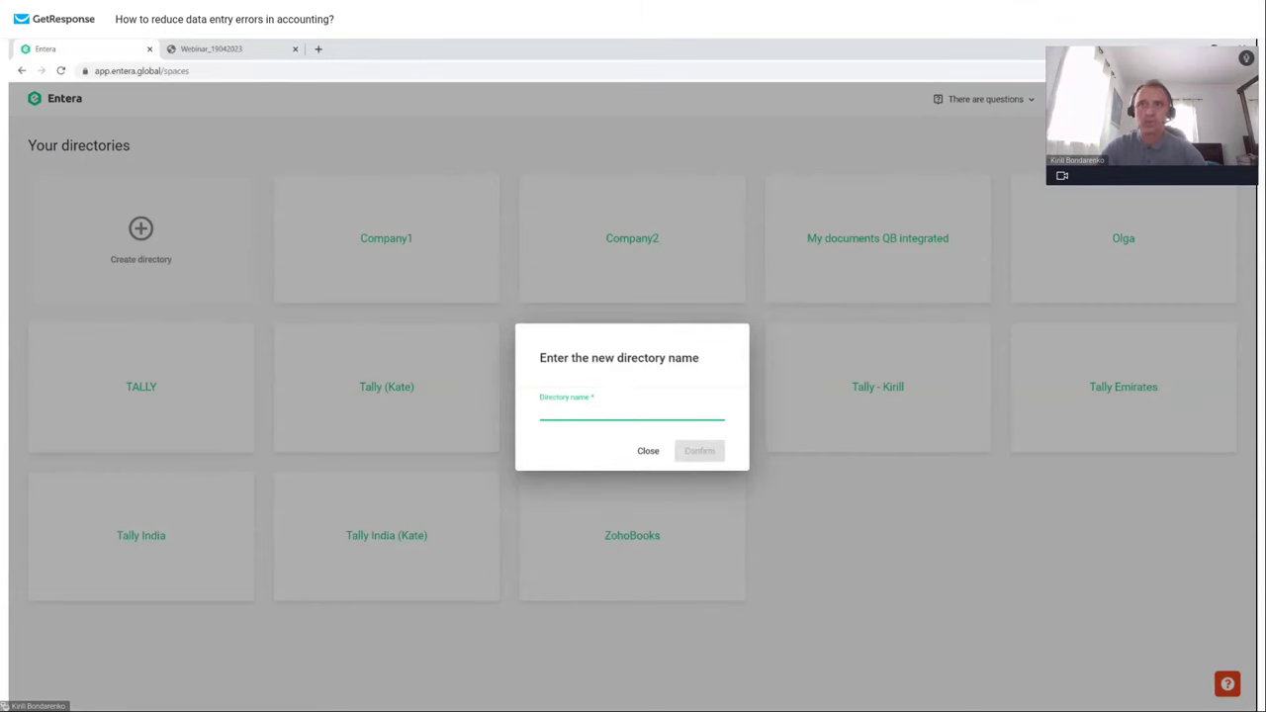
left_click(894, 519)
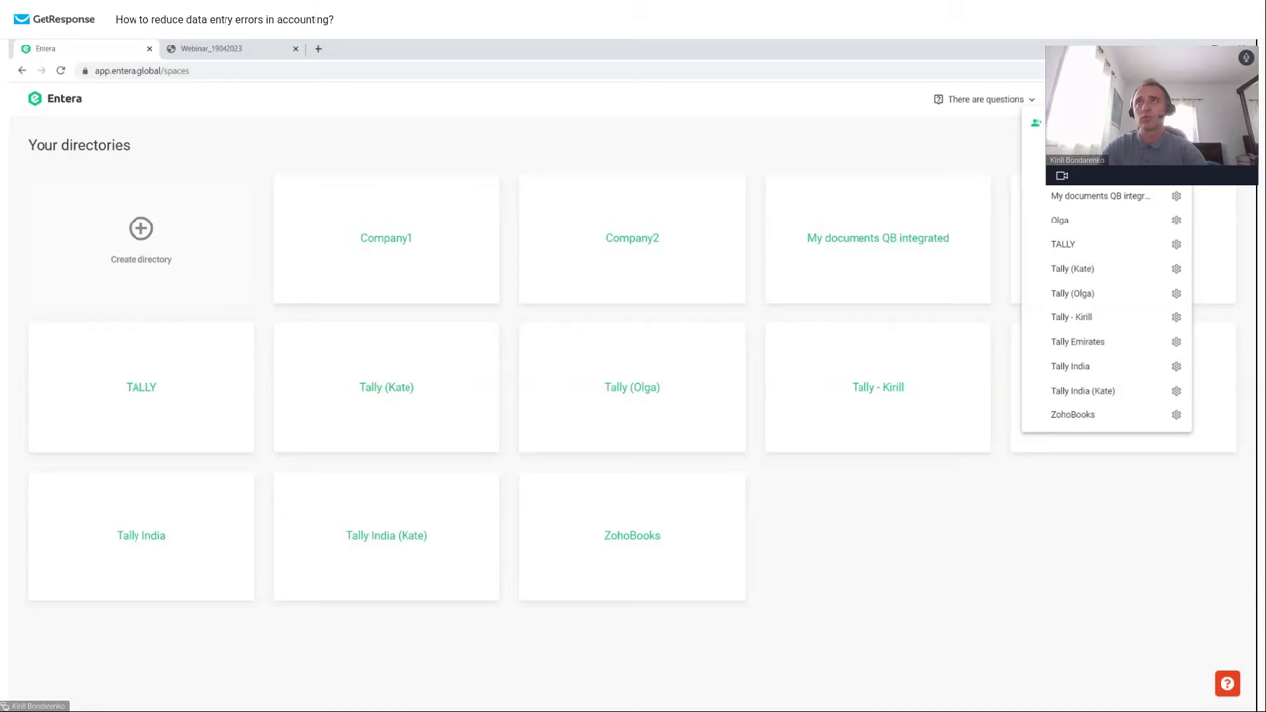
- Open the user invitation form, view its email and folder options, and close it without sending an invitation
left_click(1035, 123)
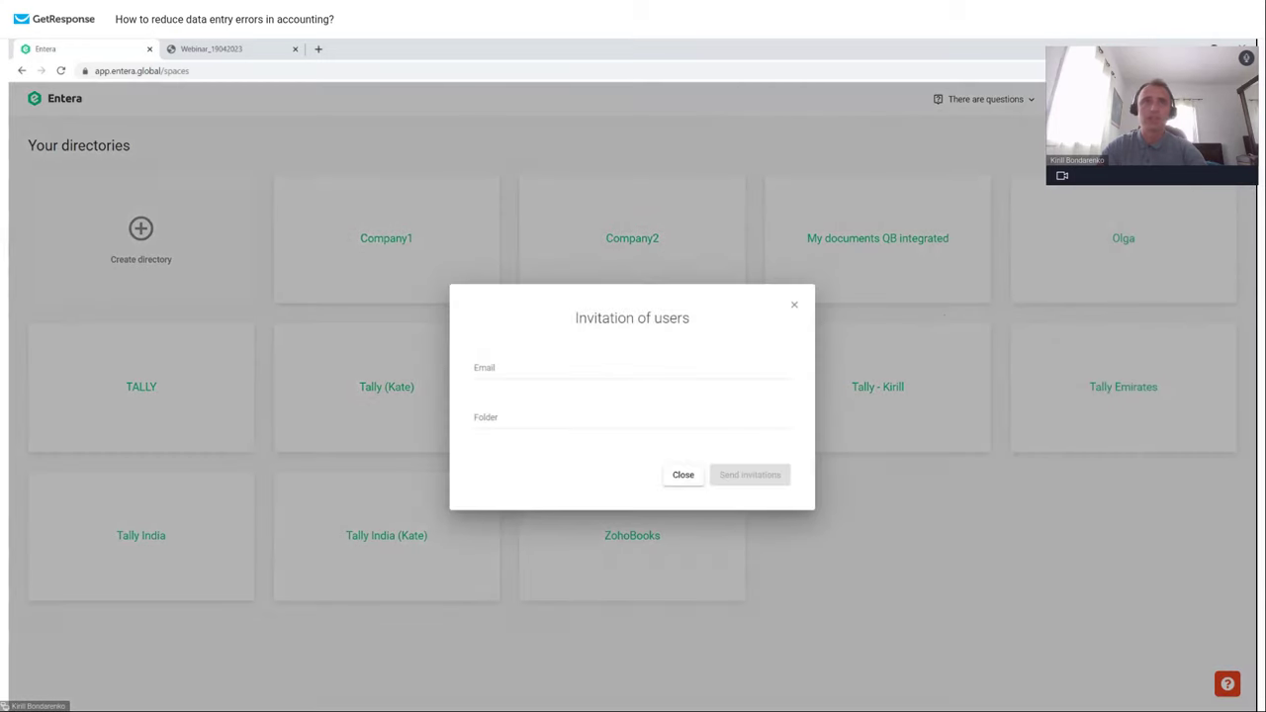
left_click(519, 357)
left_click(491, 416)
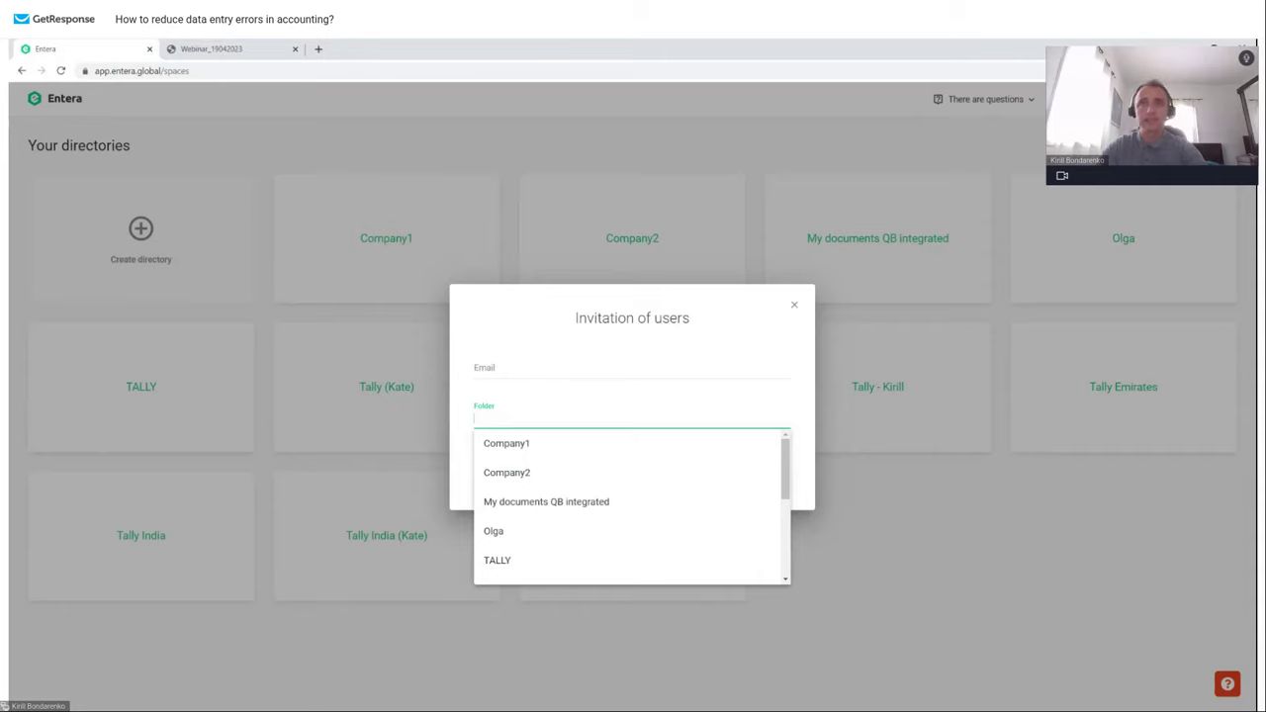
key("Escape")
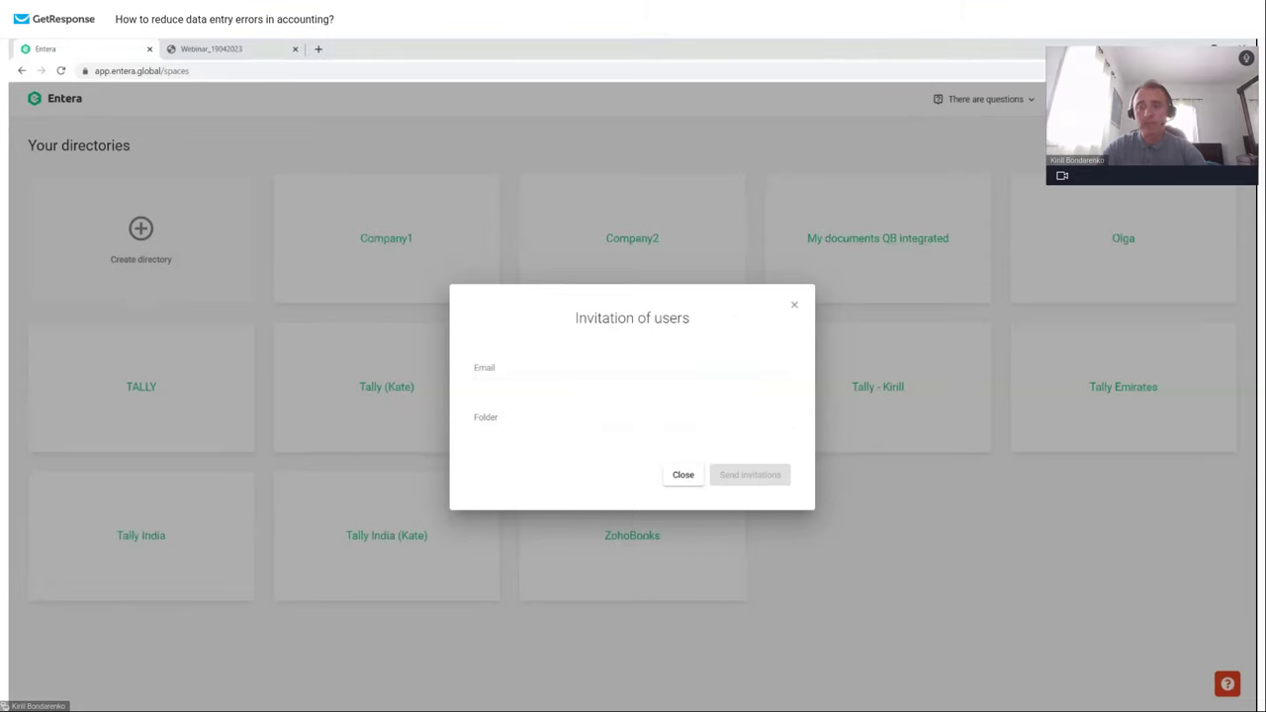
left_click(794, 305)
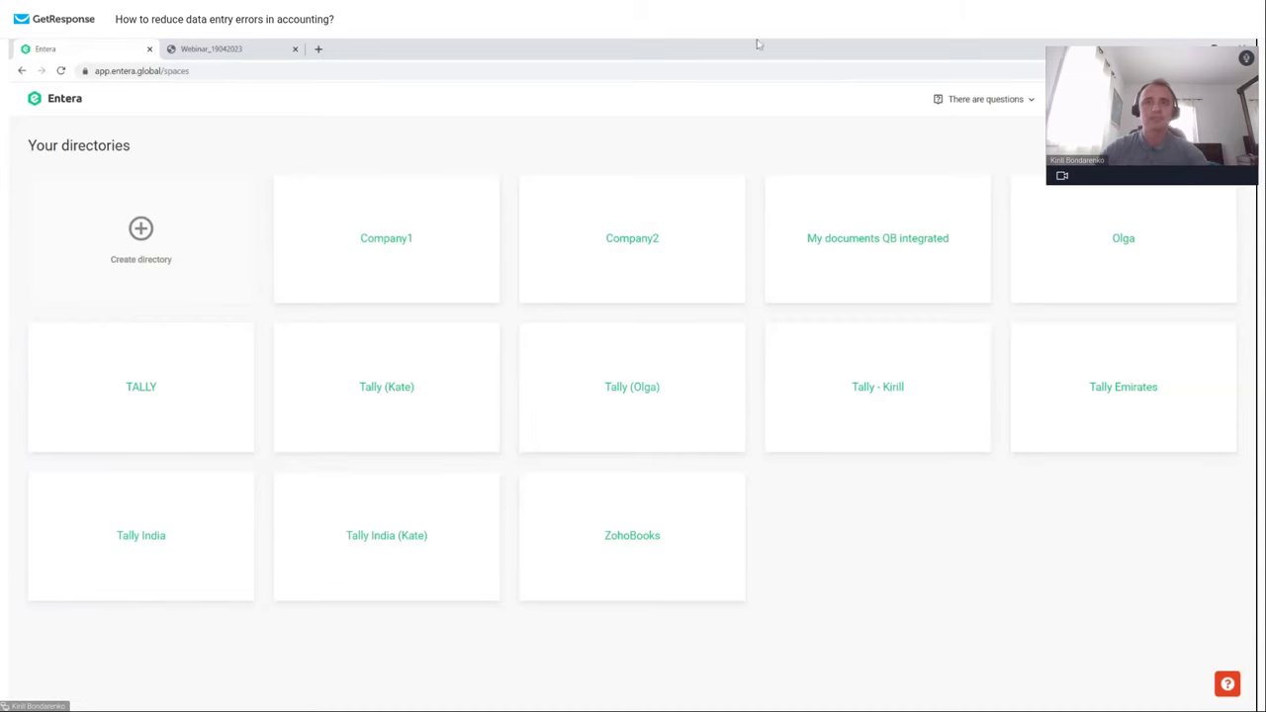
- Open the Tally directory just before Tally Emirates and show the Customer ID and Supplier ID columns in its document list
left_click(874, 393)
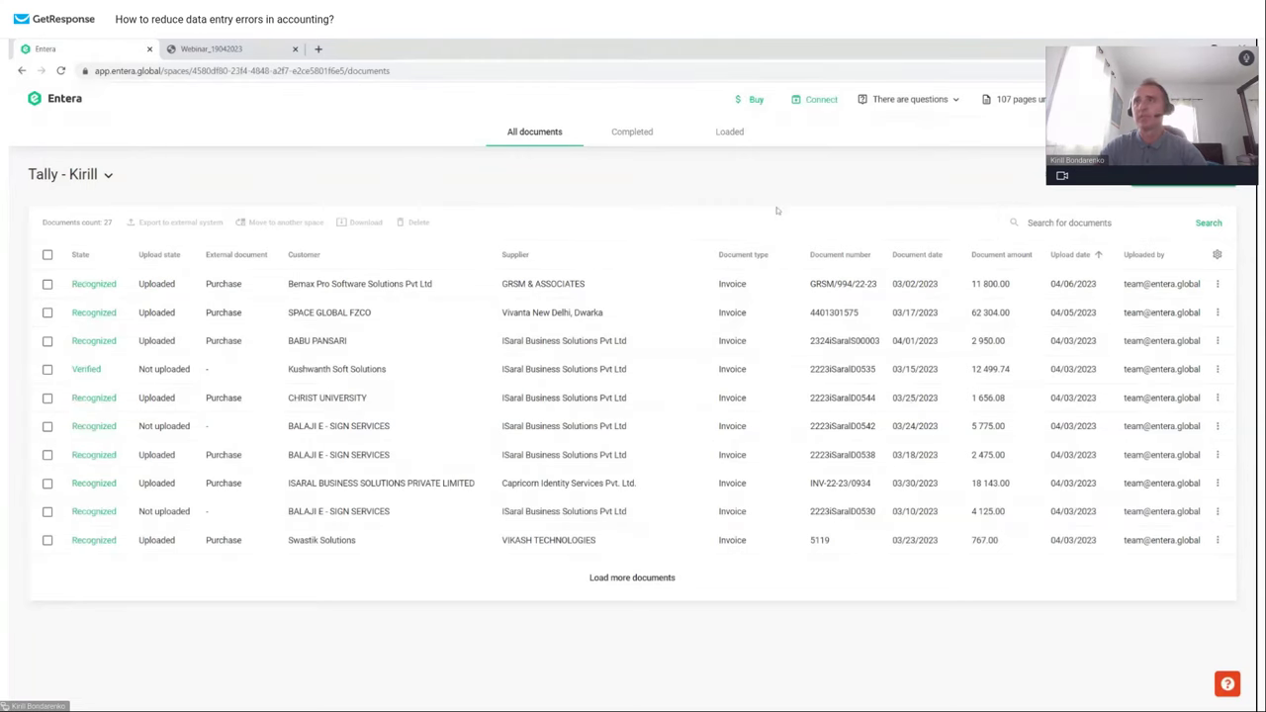
left_click(1216, 255)
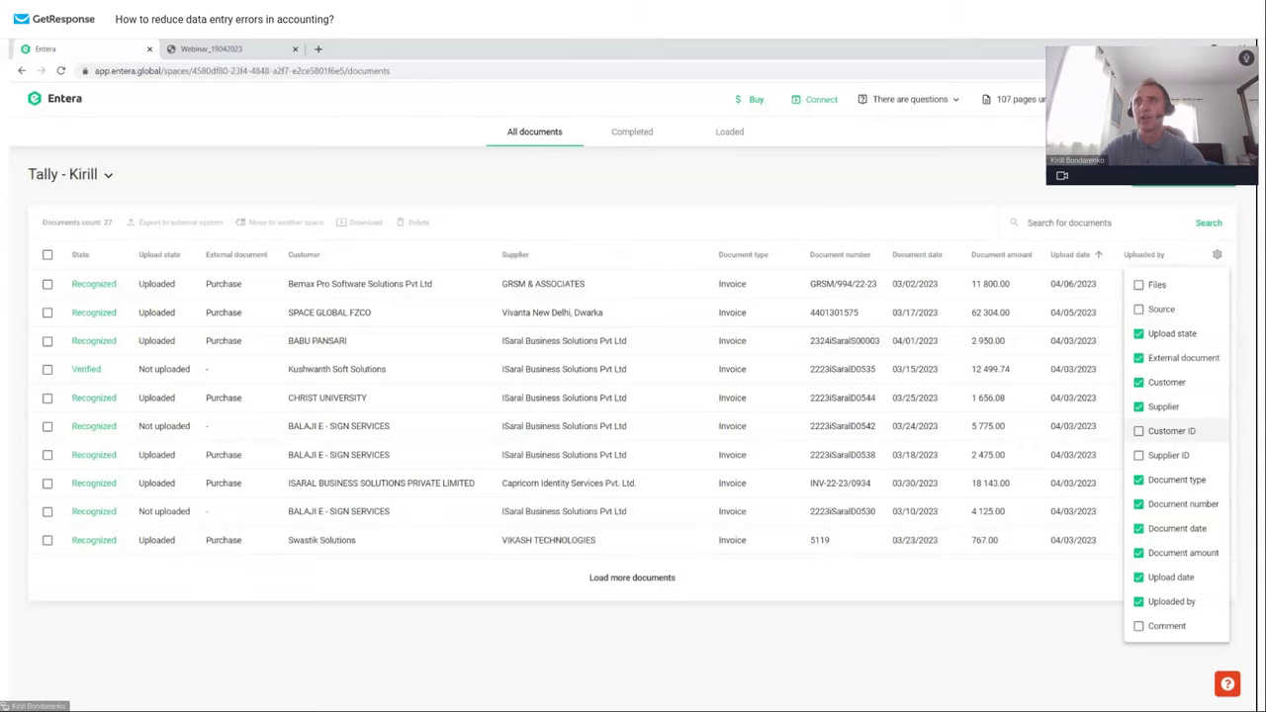
left_click(1172, 432)
left_click(1169, 456)
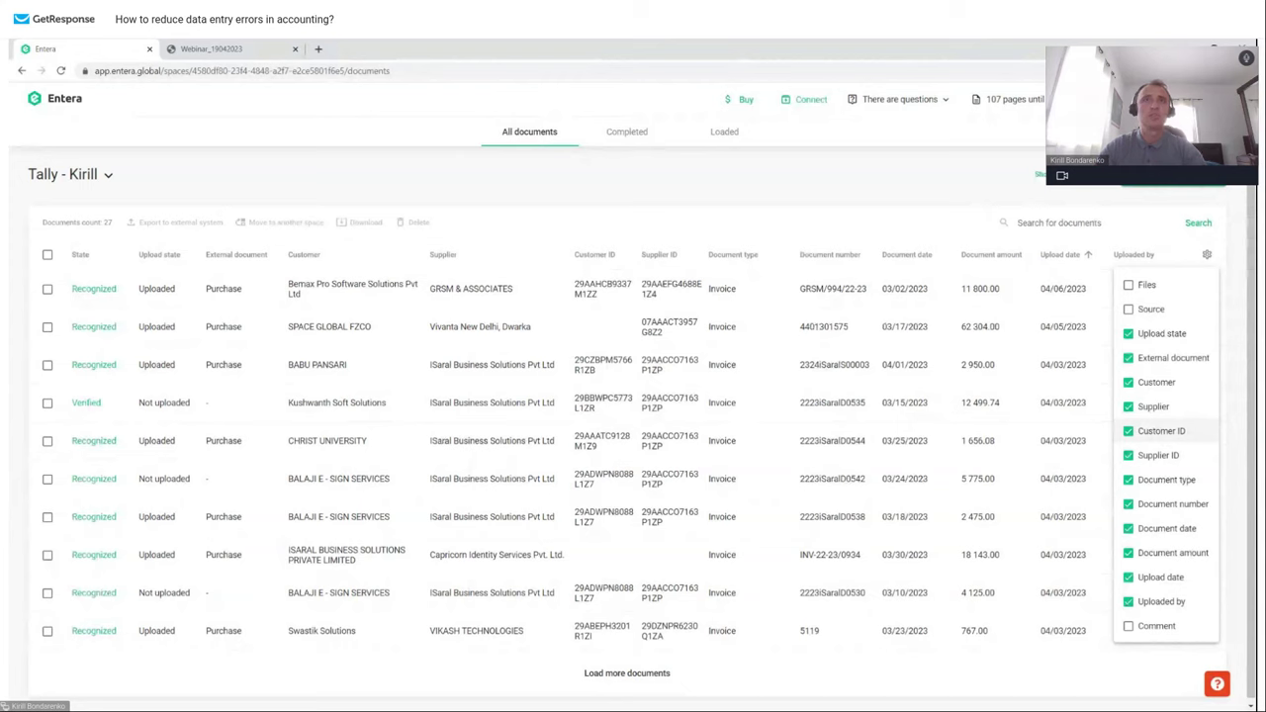
- Hide the Customer ID and Supplier ID columns from the document list
left_click(1128, 431)
left_click(1129, 455)
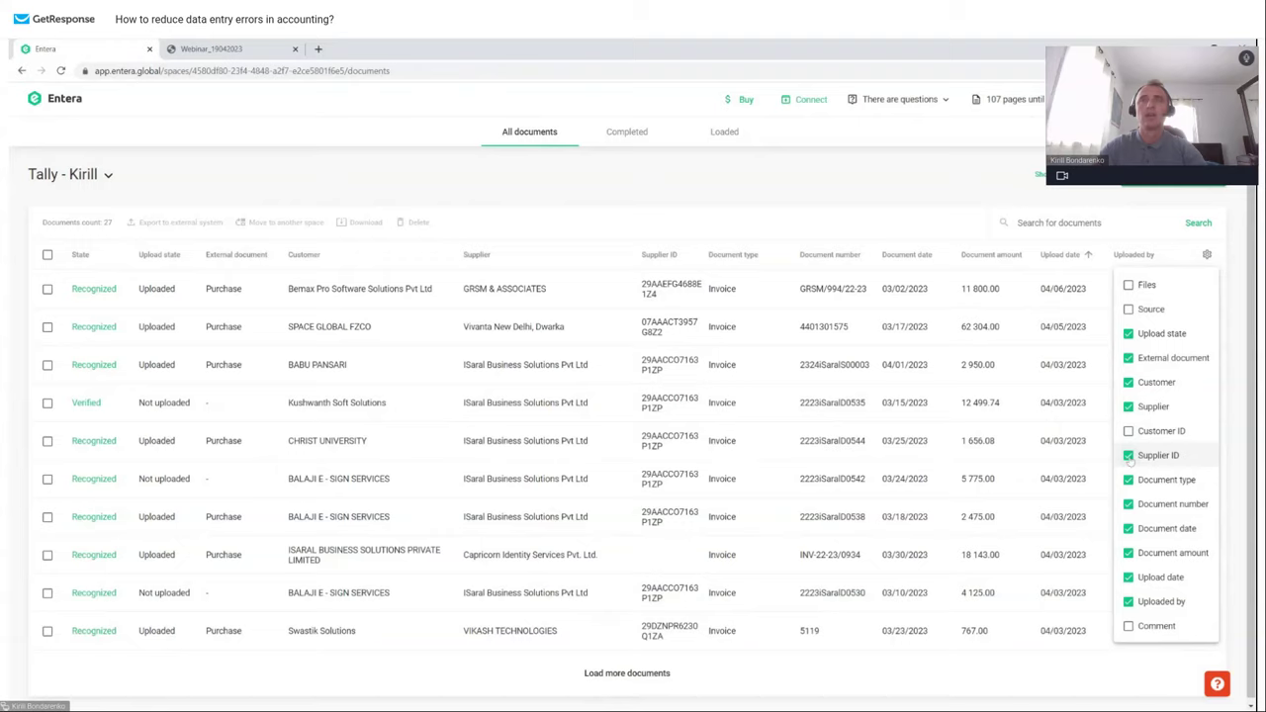
left_click(909, 215)
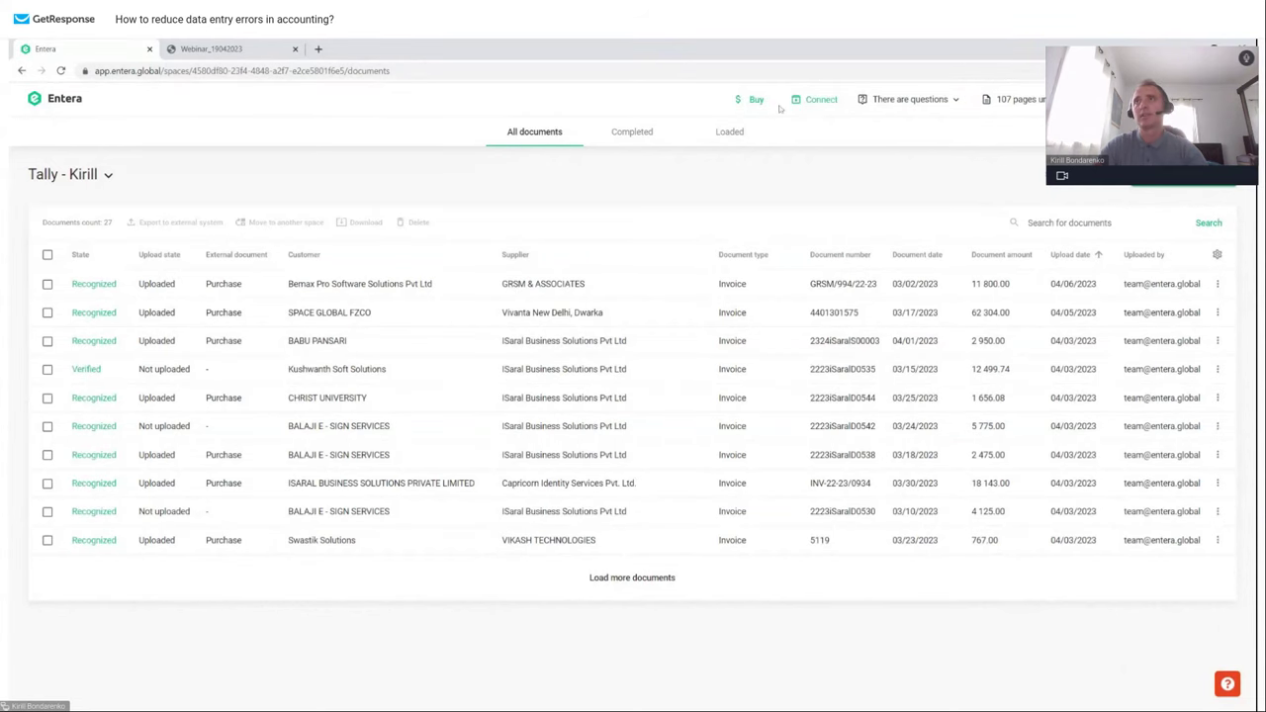
- View the current directory's integration settings for Tally, QuickBooks and ZohoBooks, and return to its document list
left_click(1147, 99)
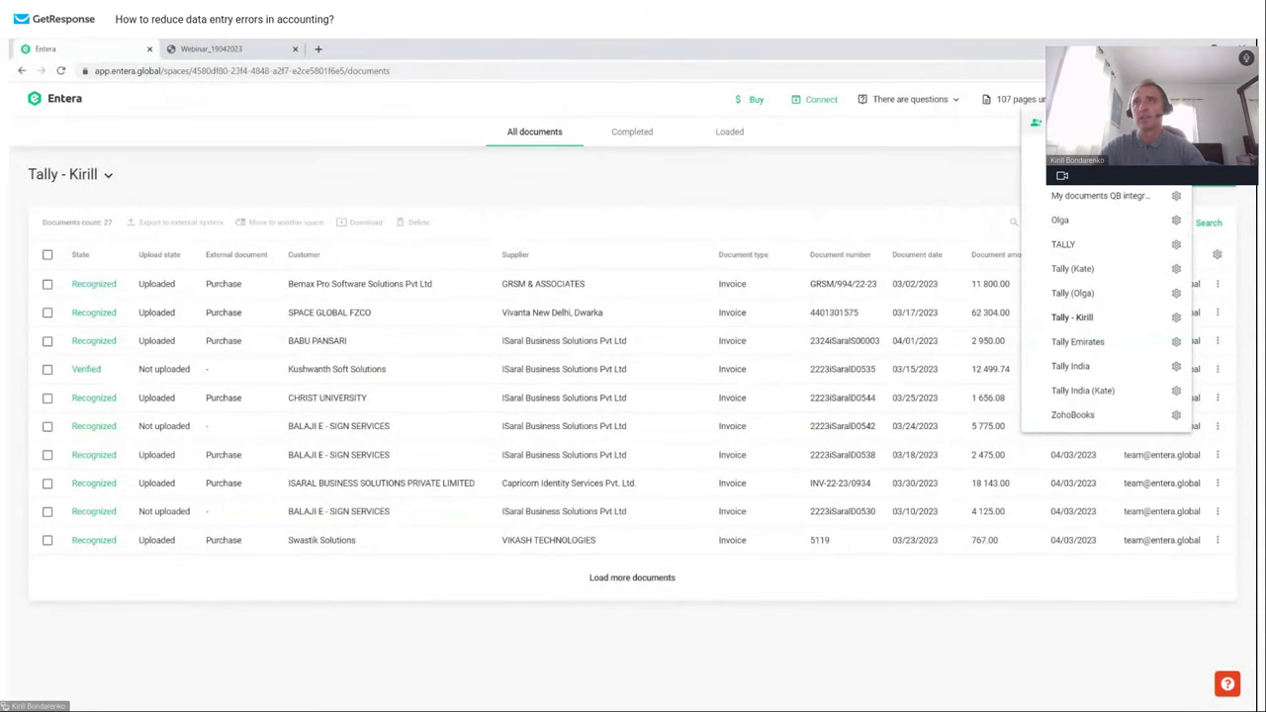
key("Escape")
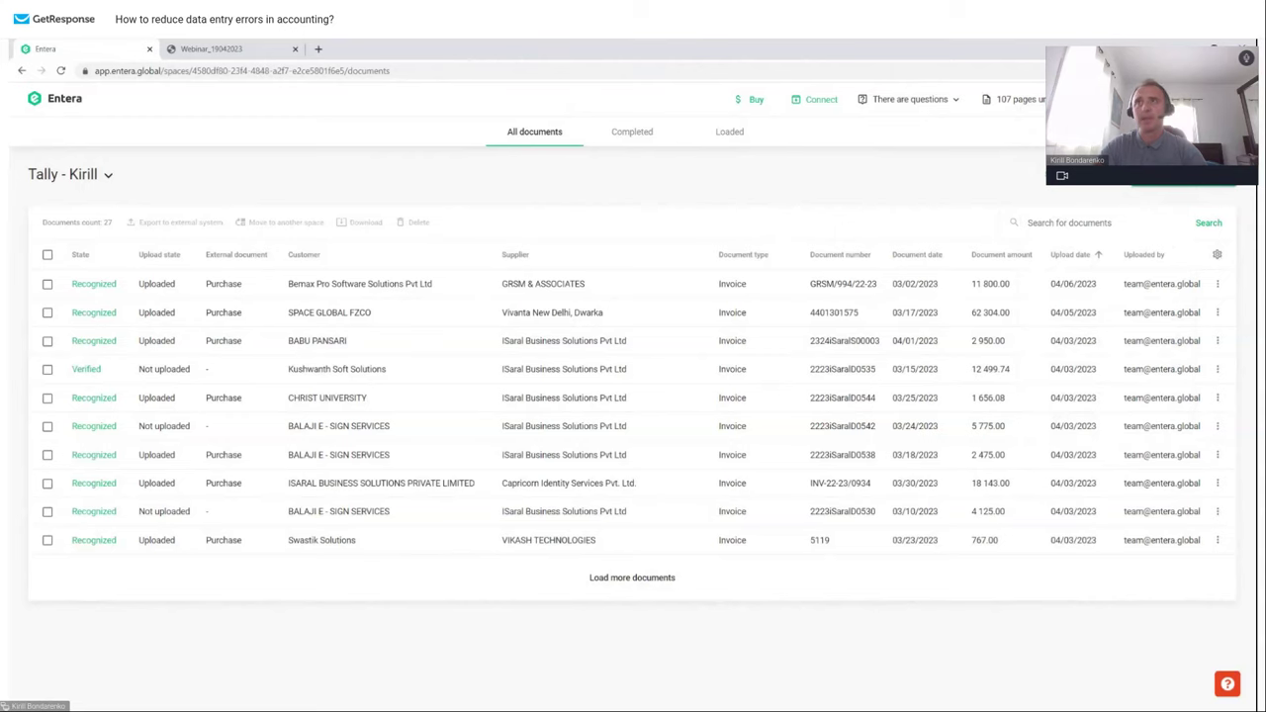
left_click_drag(1063, 100, 967, 111)
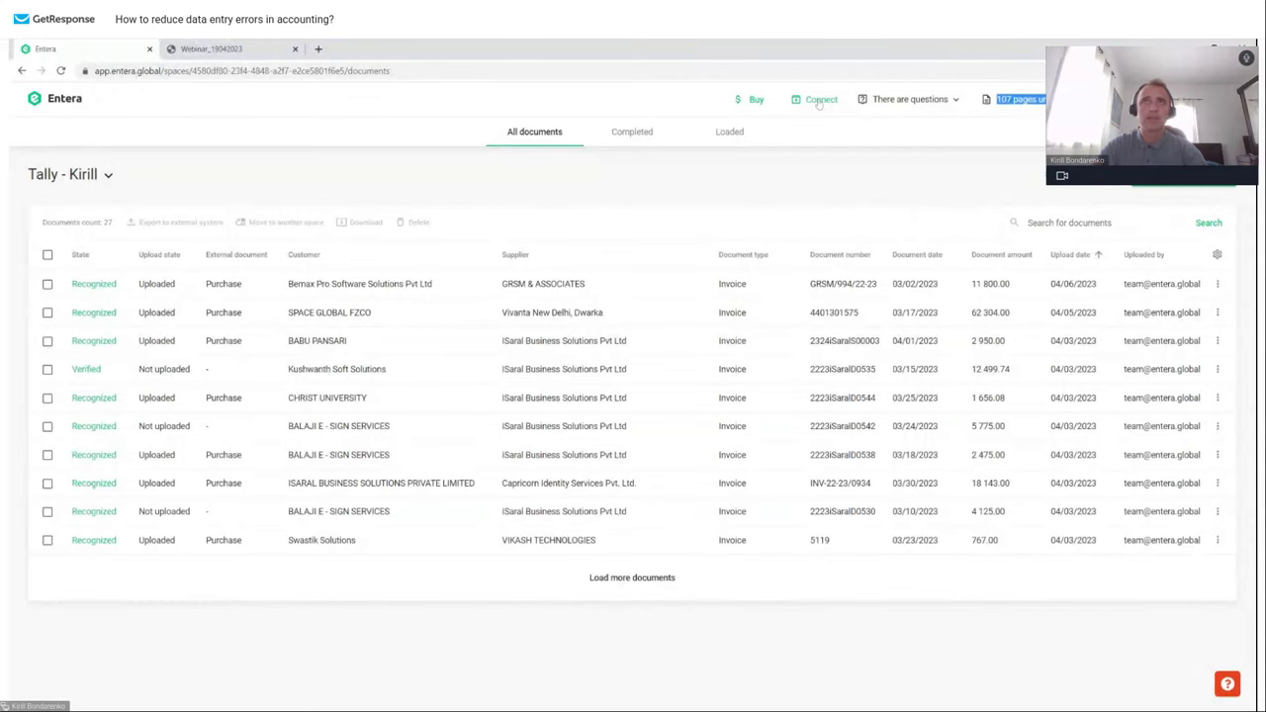
left_click(820, 102)
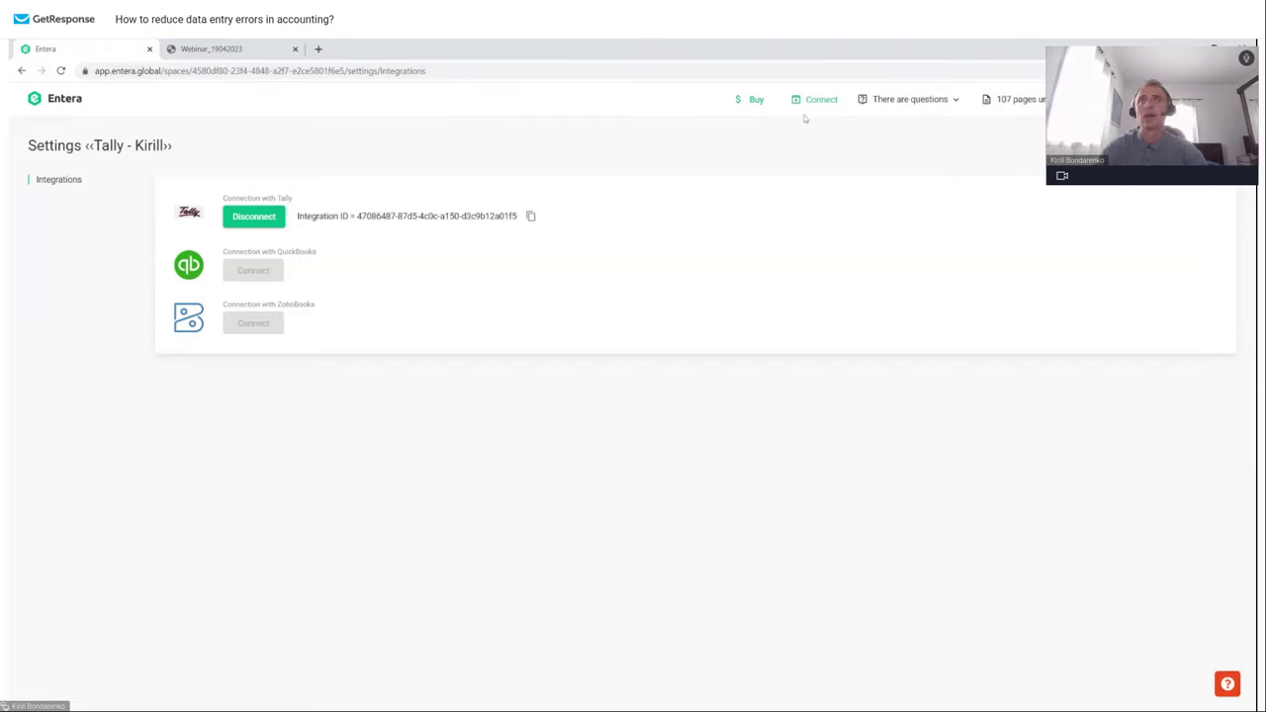
left_click(1137, 99)
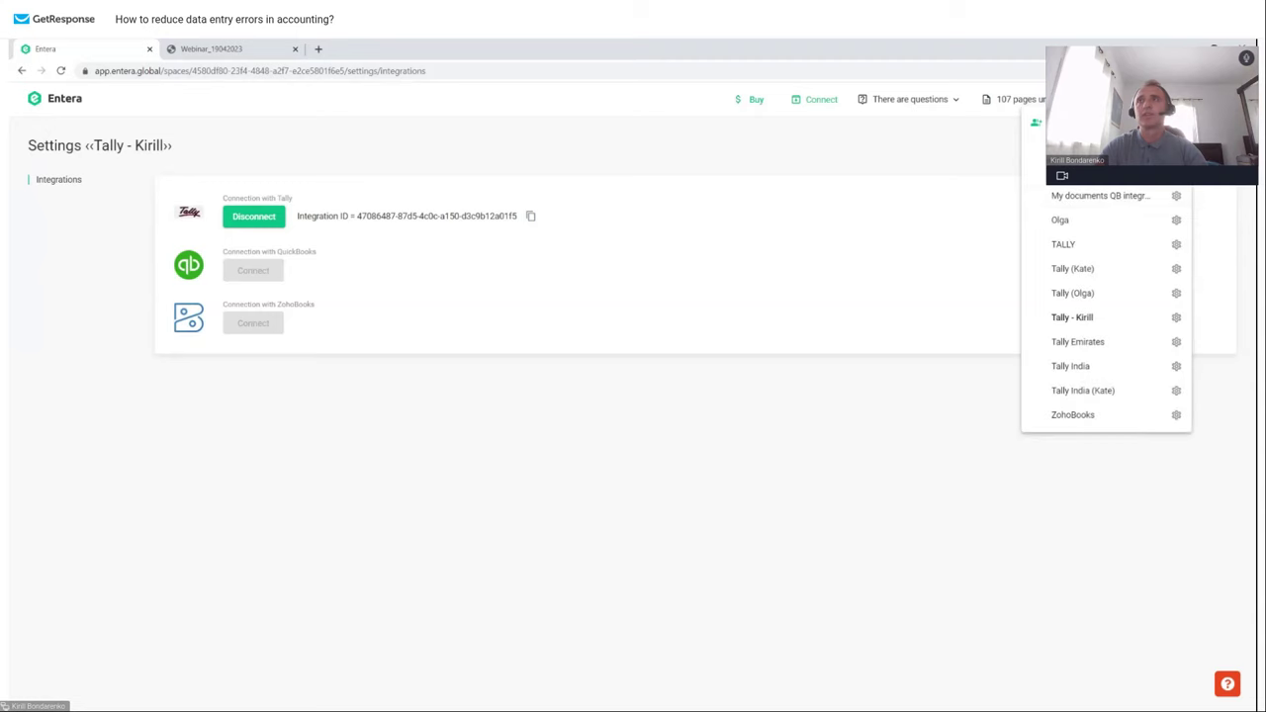
left_click(1092, 317)
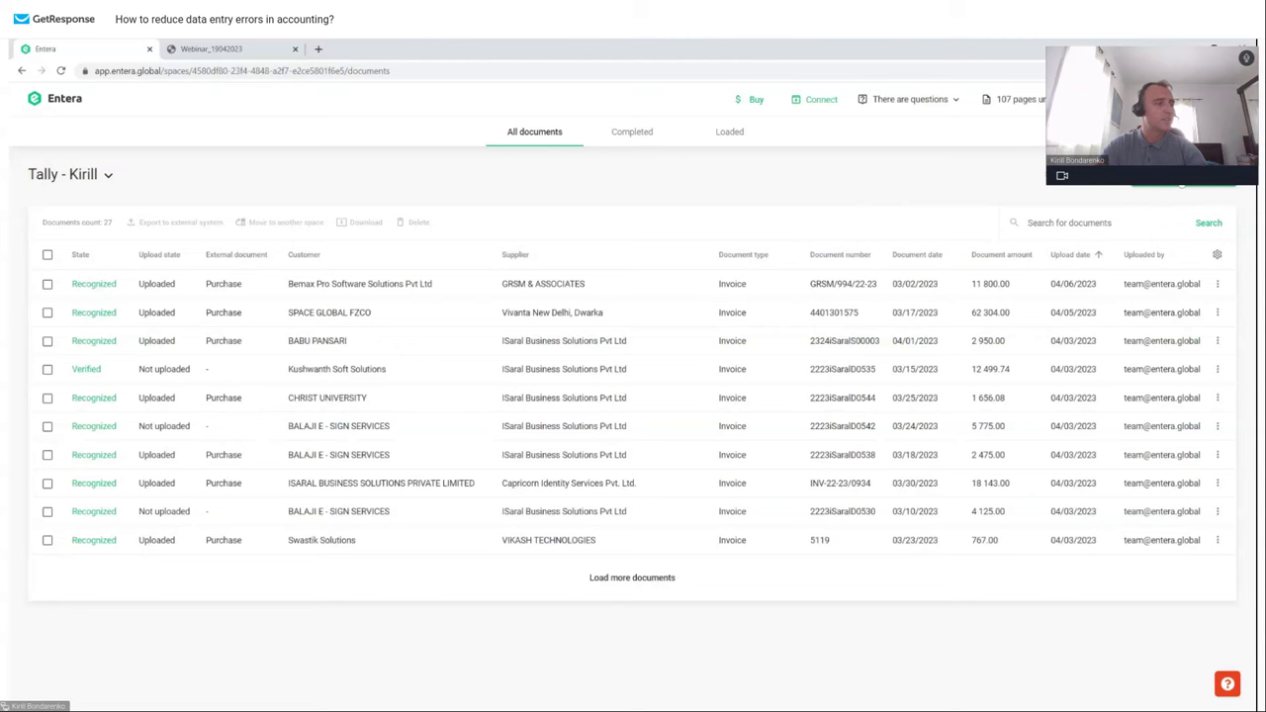
- Upload 07_Inventory invoice.pdf to the directory and send it for recognition
left_click(1181, 187)
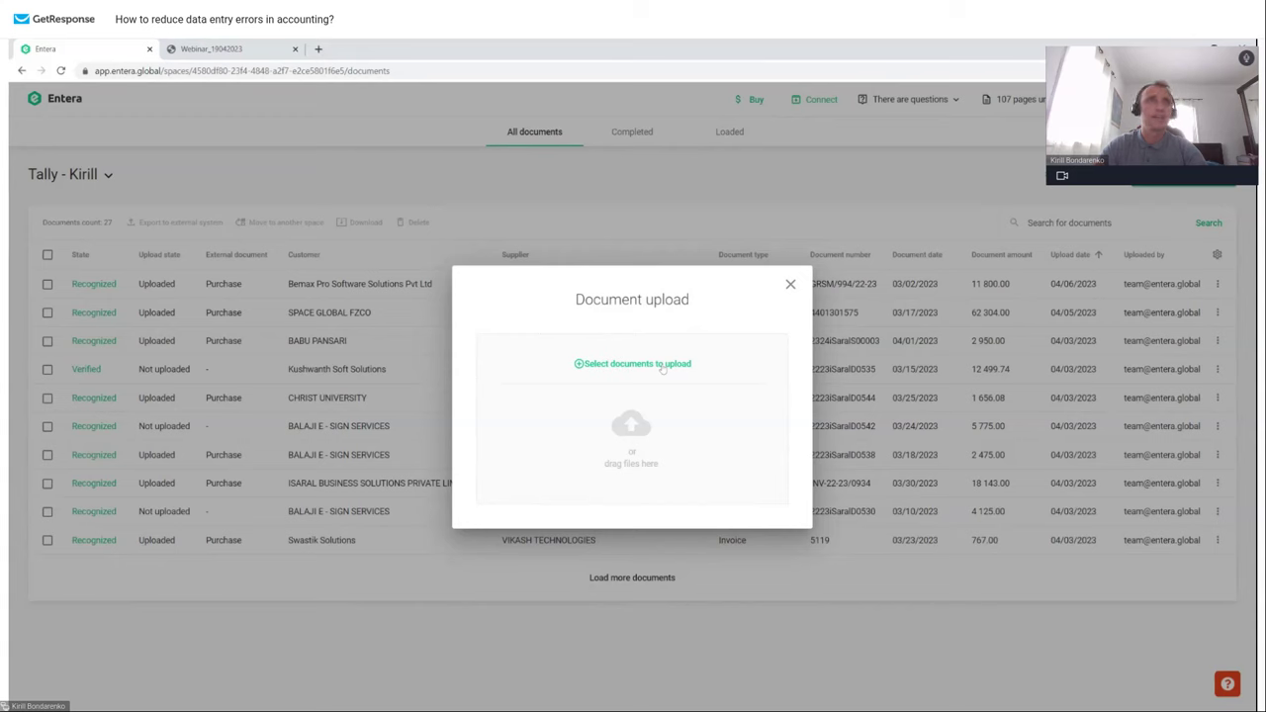
left_click(662, 366)
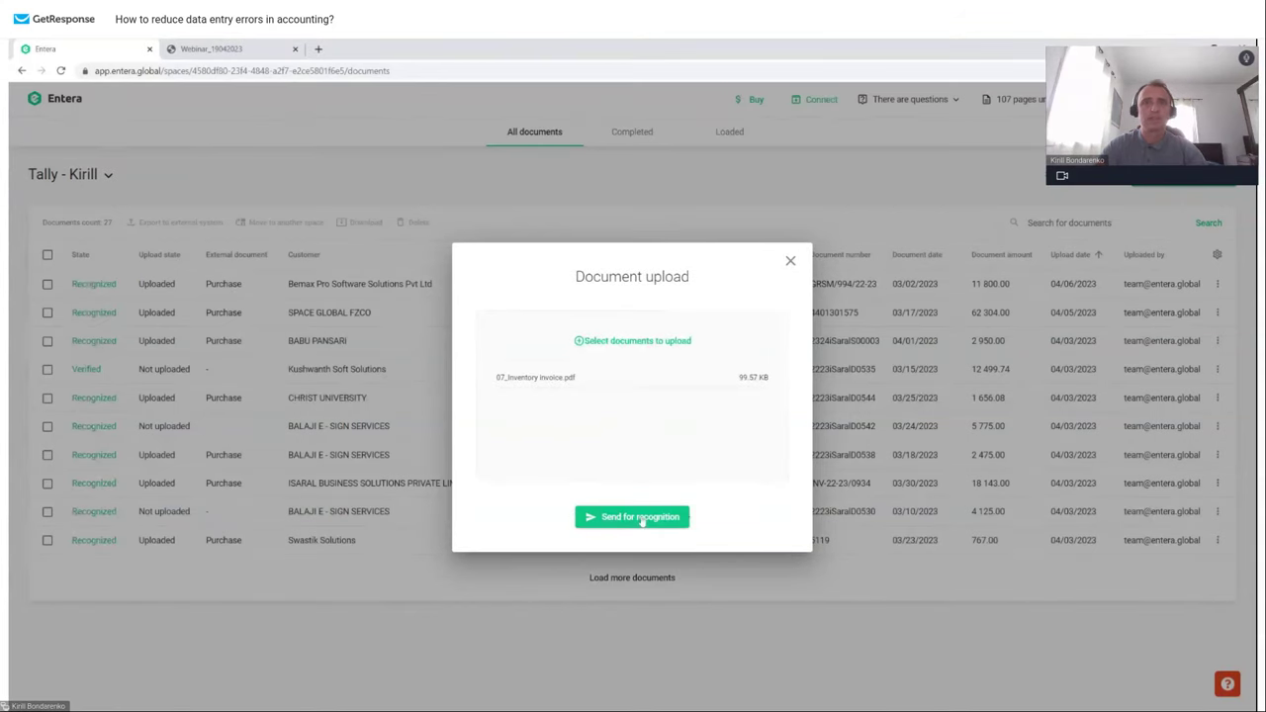
left_click(640, 518)
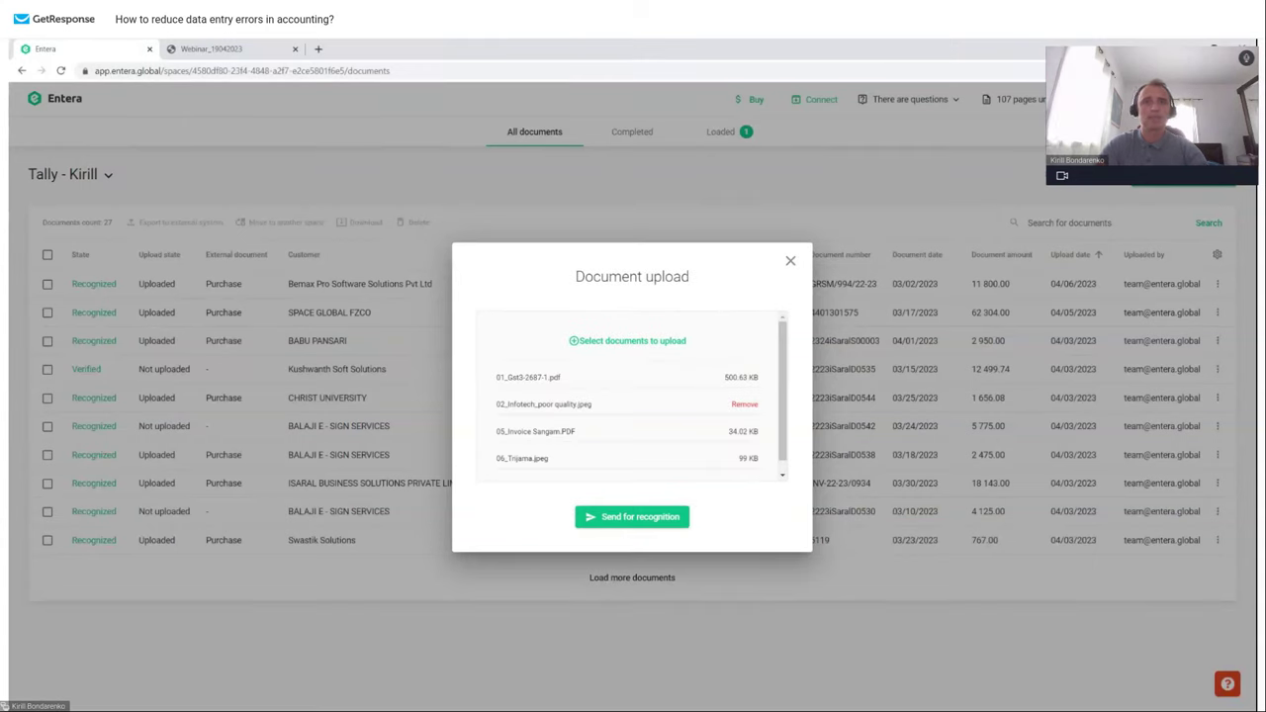
- Send 01_Gst3-2687-1.pdf, 02_Infotech_poor quality.jpeg, 05_Invoice Sangam.PDF and 06_Trijama.jpeg for recognition and view the loaded files
left_click(643, 518)
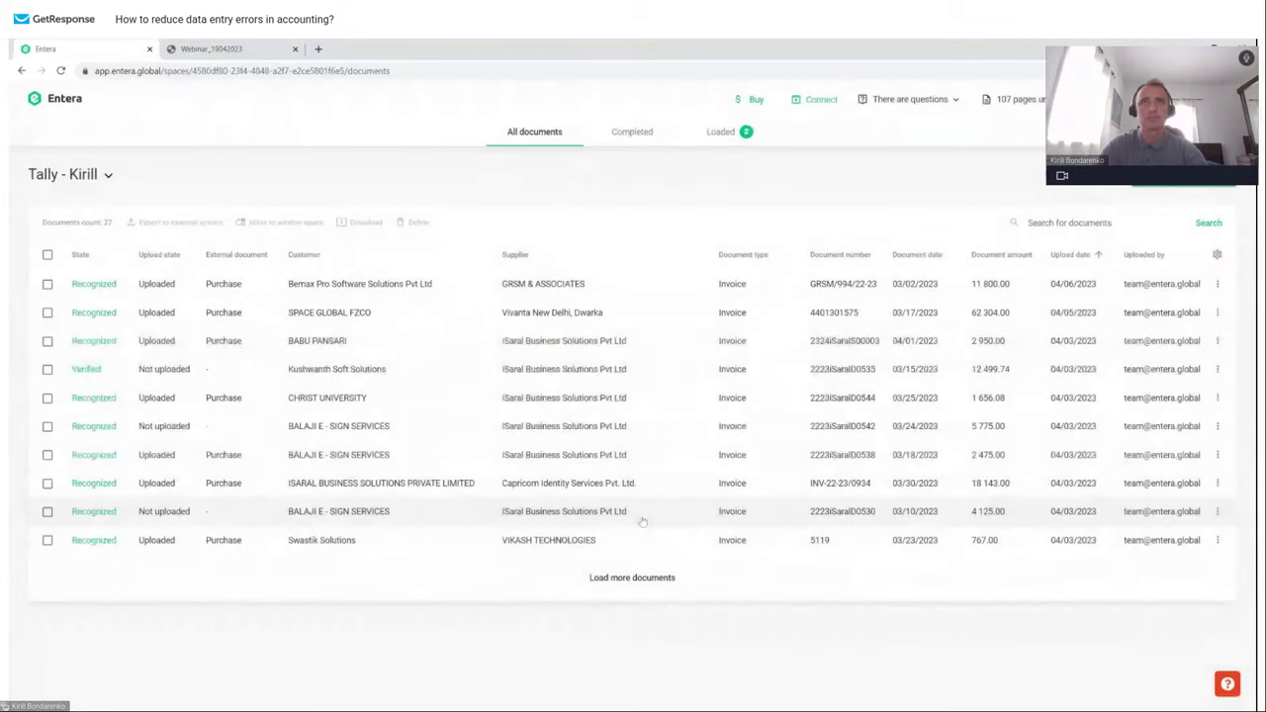
left_click(729, 135)
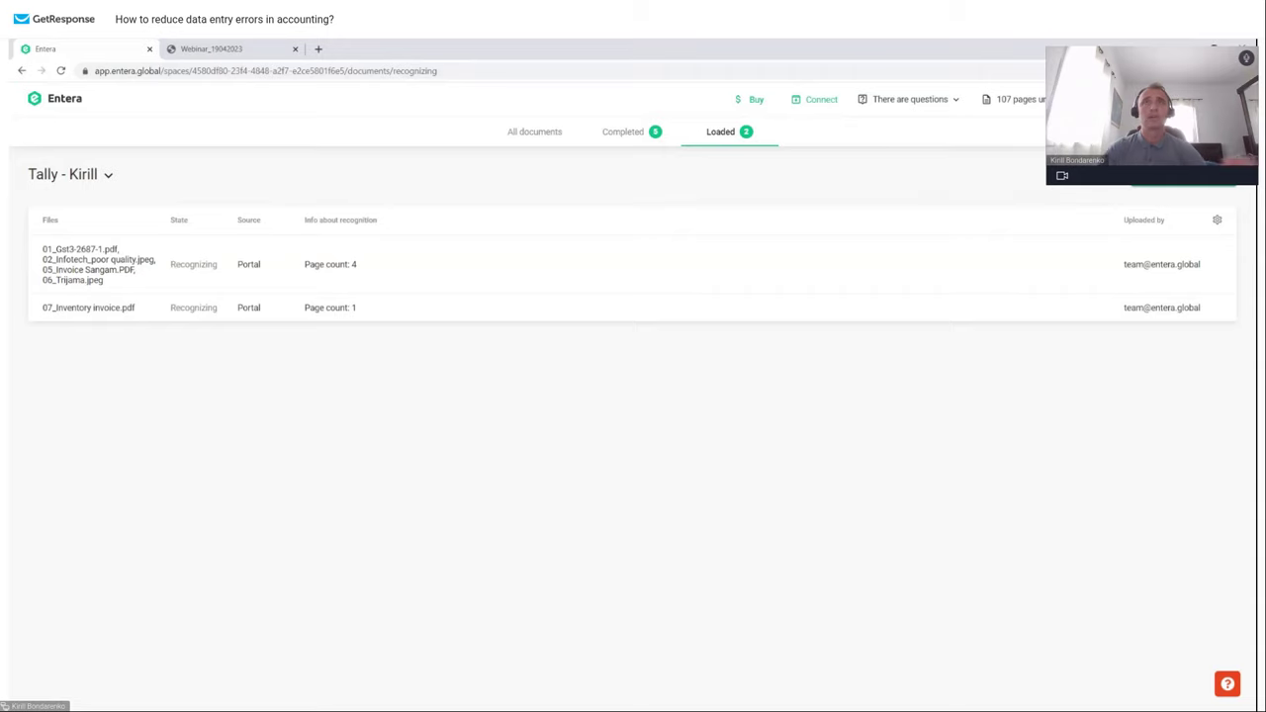
- Open the completed invoice from TRIJAMA FILTERALL INDIA PVT LTD and display its scan beside the recognized data
left_click(626, 135)
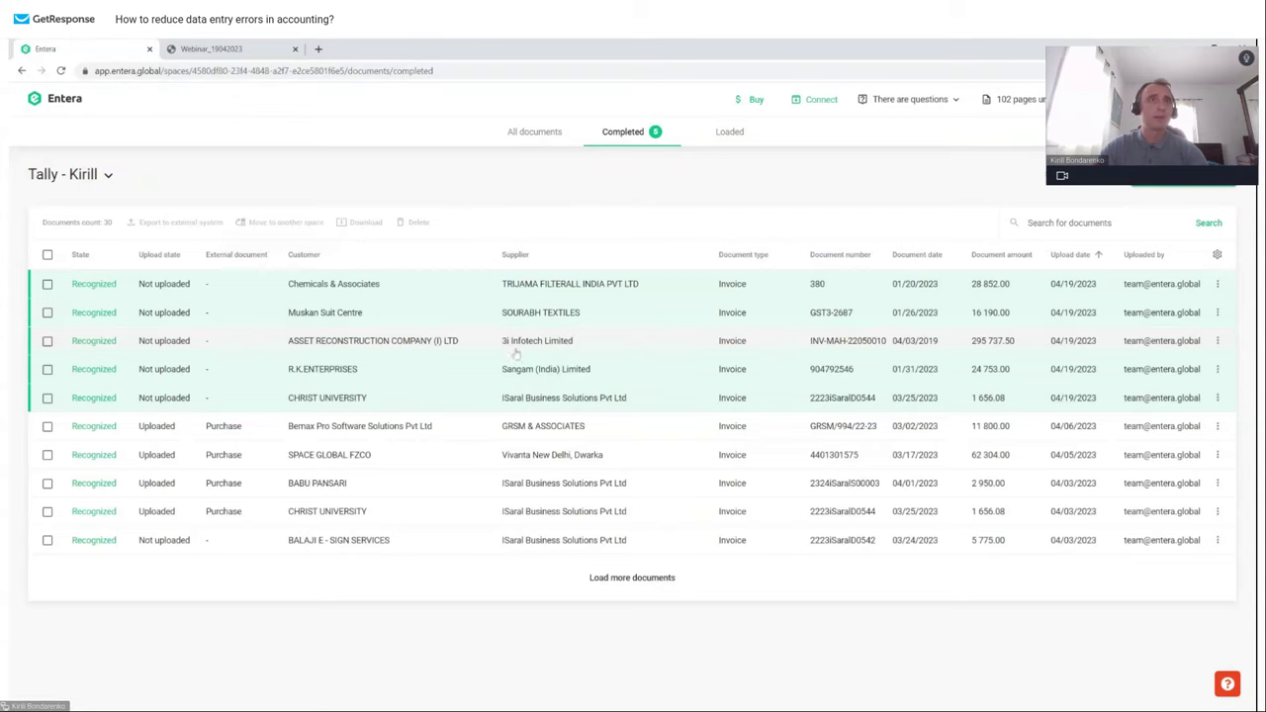
left_click(358, 285)
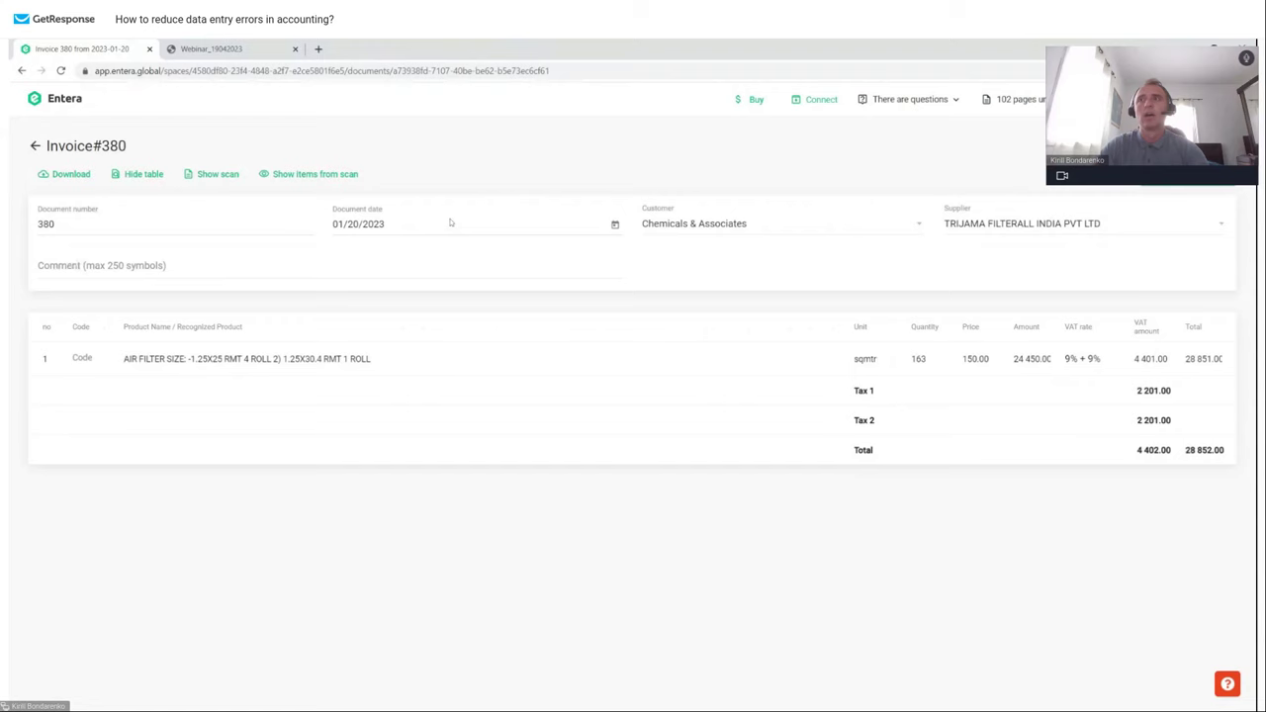
left_click(208, 175)
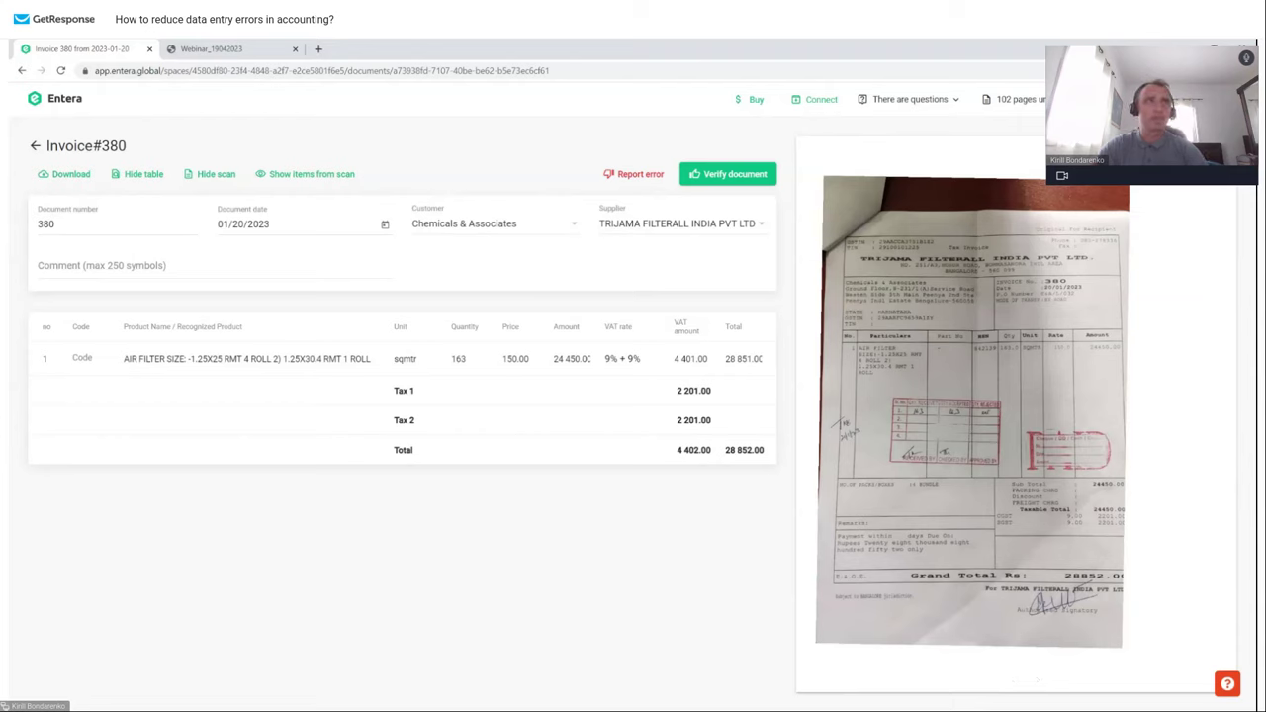
- Compare the TRIJAMA invoice's recognized document number, date, customer and supplier with the header of its scan
double_click(42, 226)
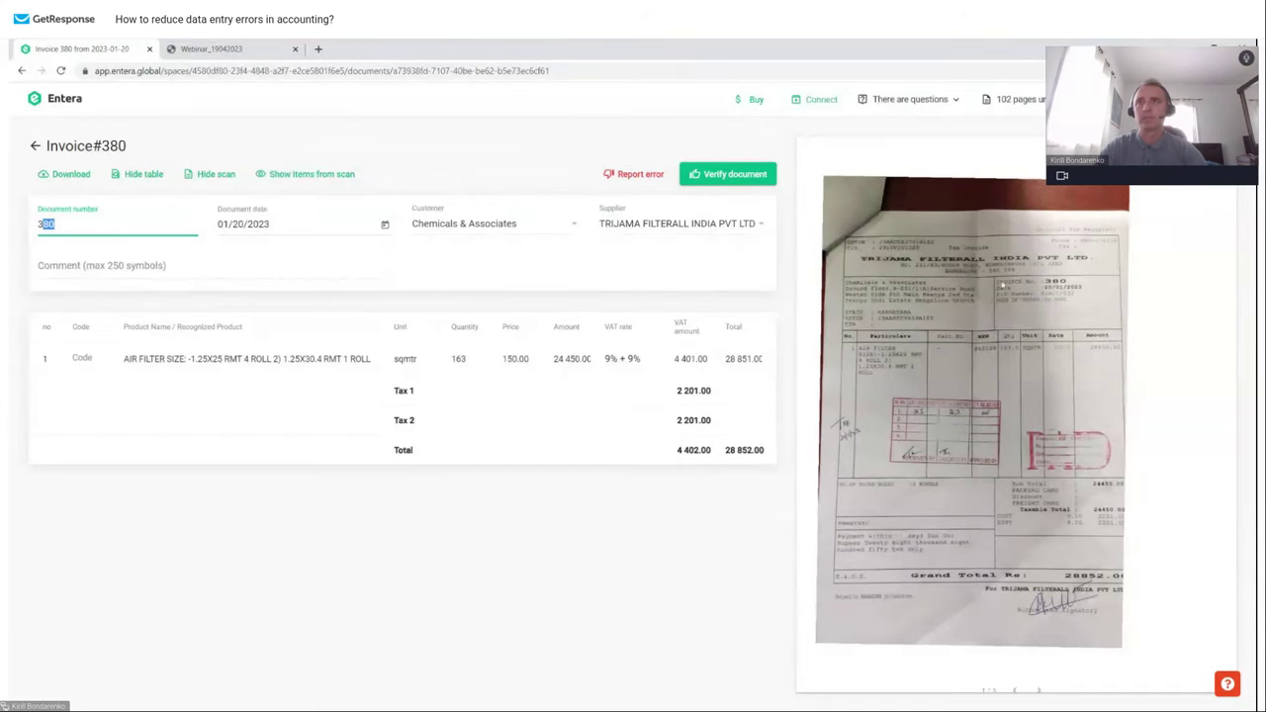
scroll(979, 261, "up", 4)
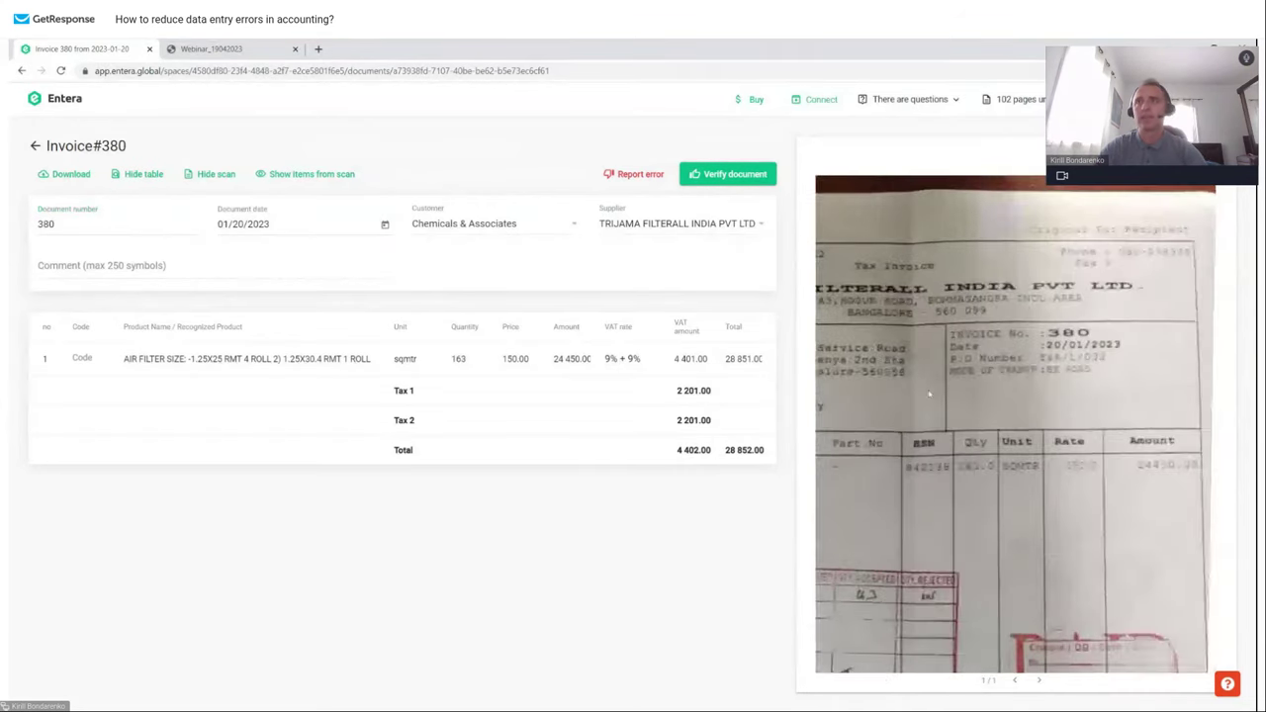
scroll(1010, 334, "down", 4)
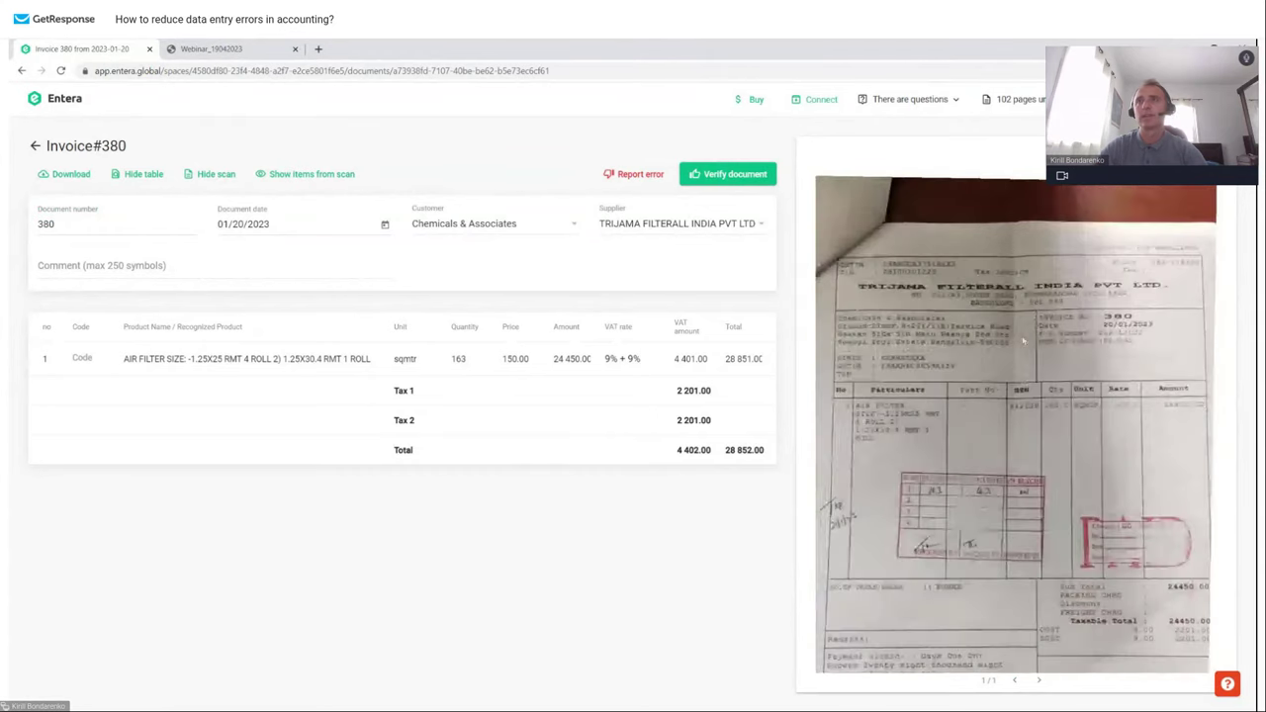
scroll(1054, 318, "up", 3)
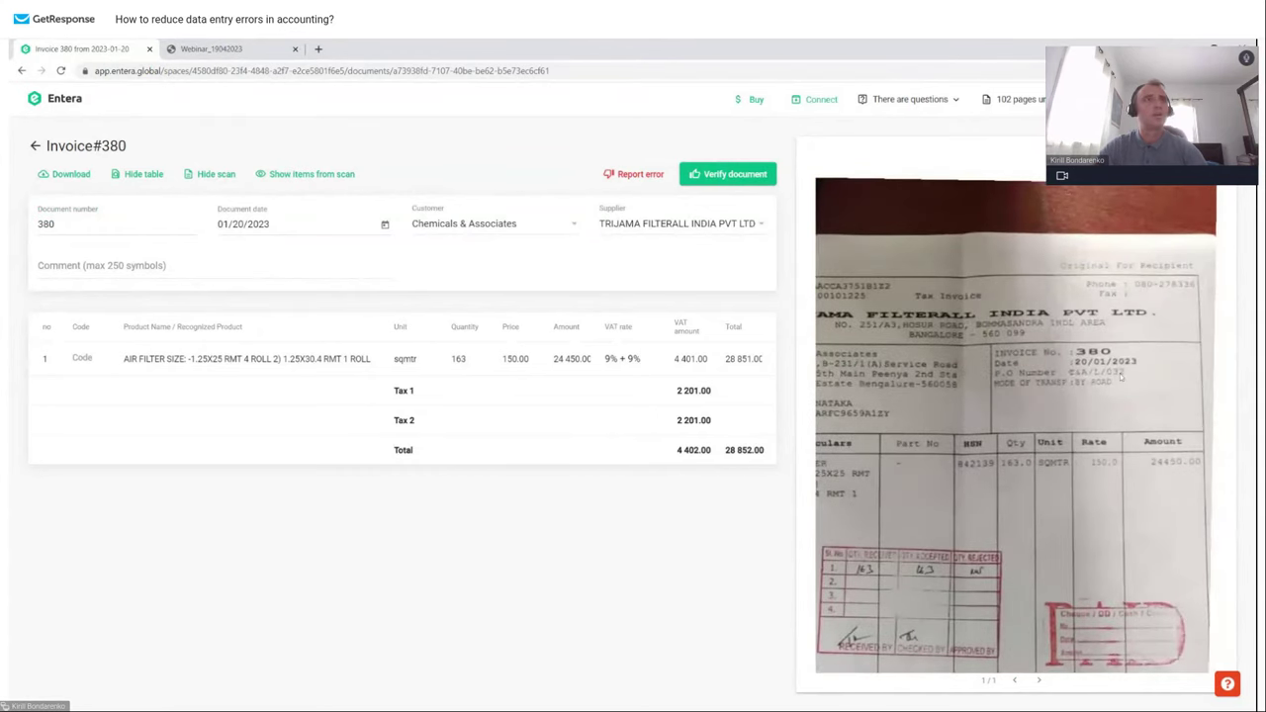
scroll(1063, 366, "up", 3)
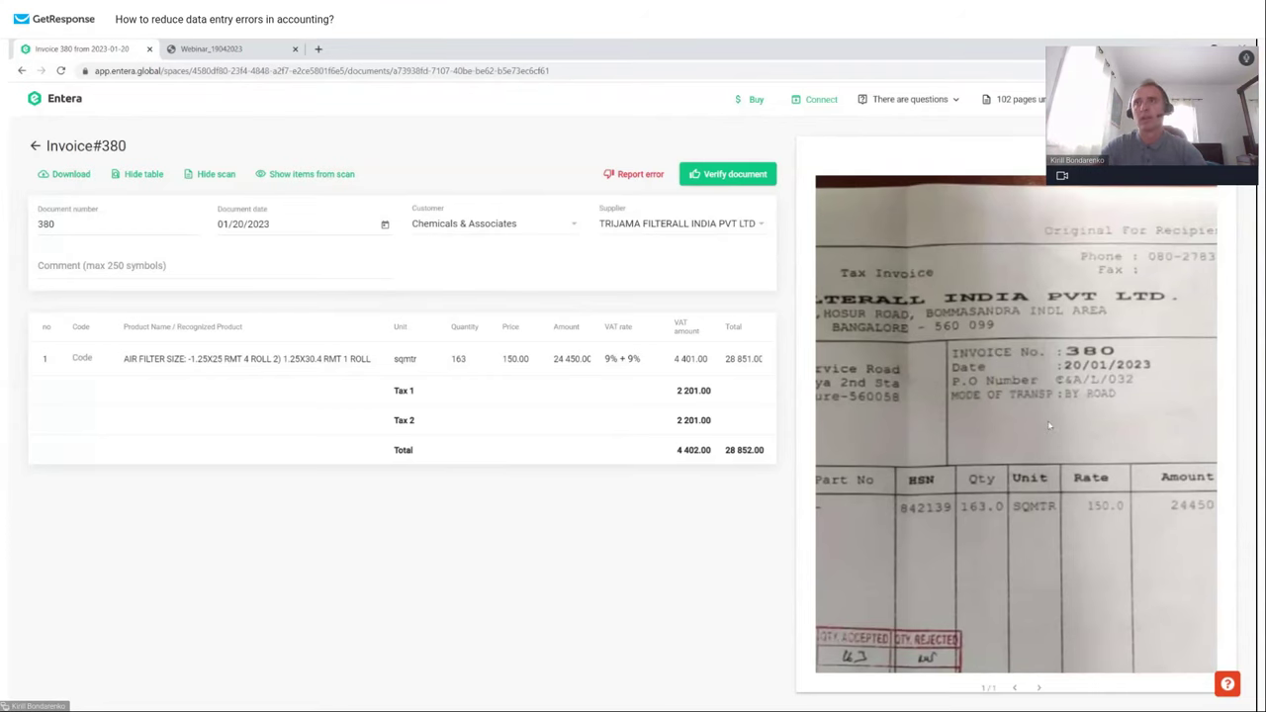
scroll(998, 396, "left", 3)
scroll(954, 379, "left", 3)
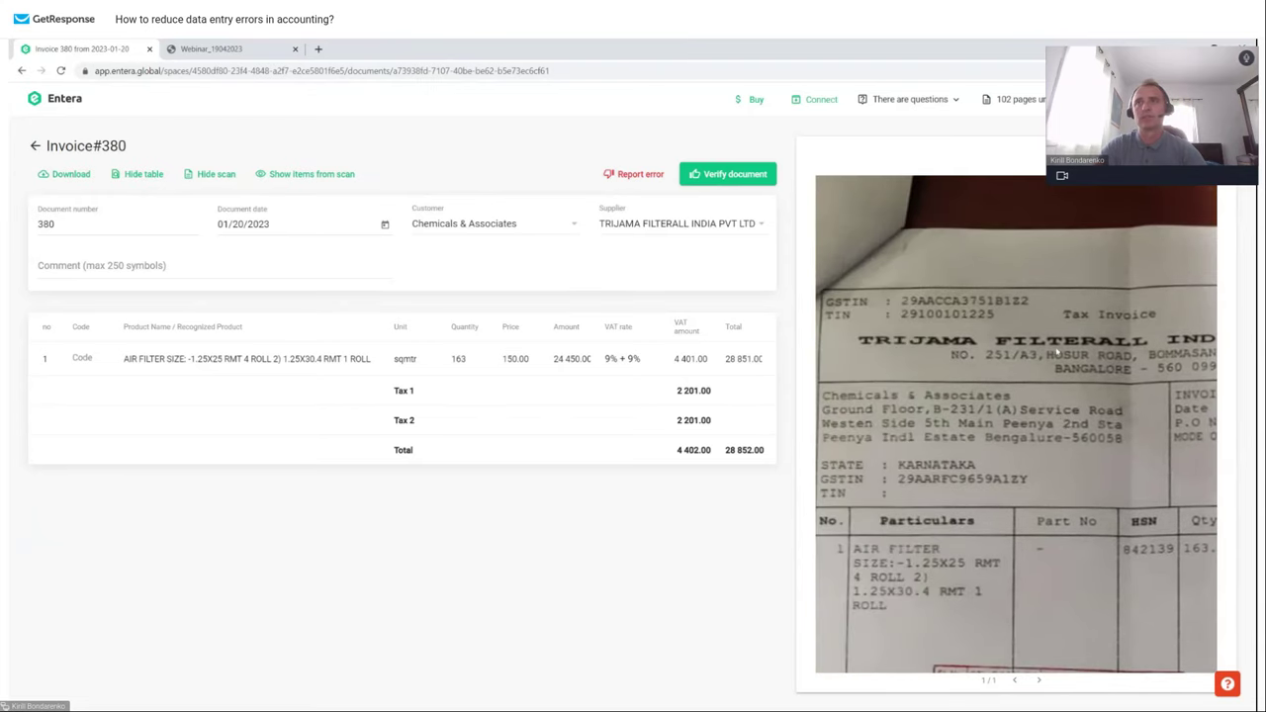
scroll(1056, 352, "right", 3)
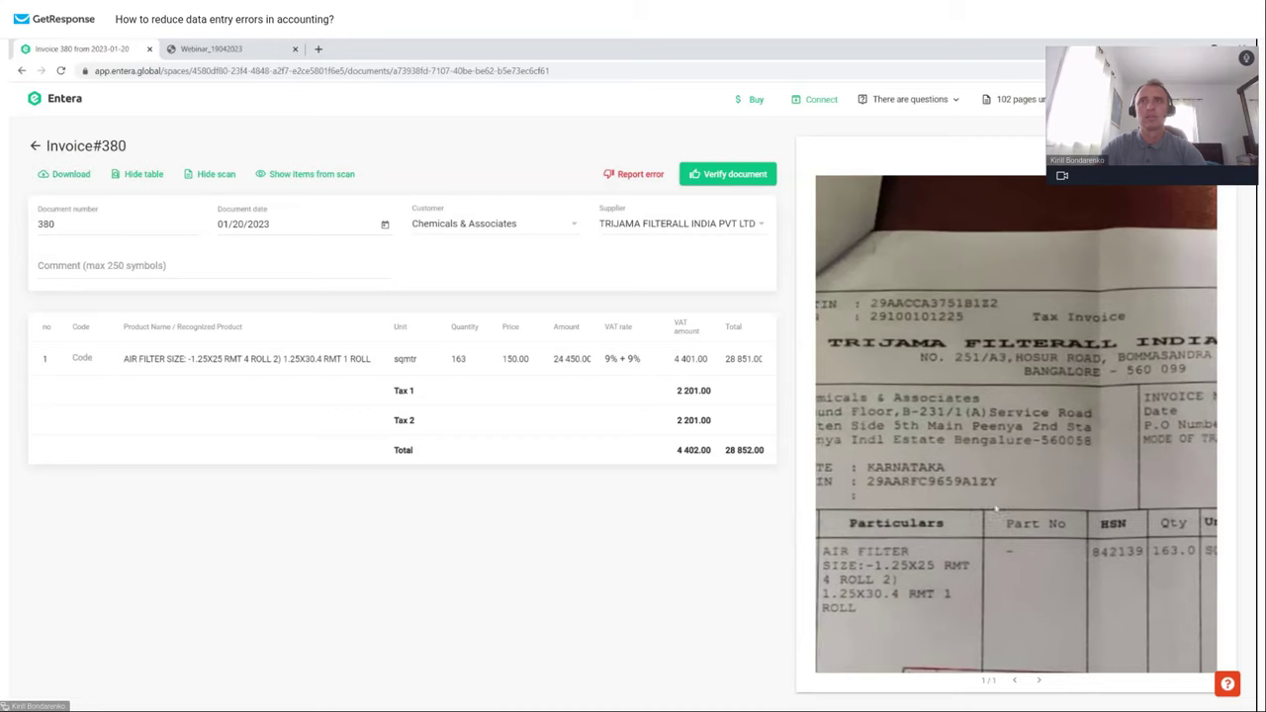
- Compare the recognized item name, quantity, price, taxes and total with the item table and totals on the scan
scroll(1002, 309, "down", 2)
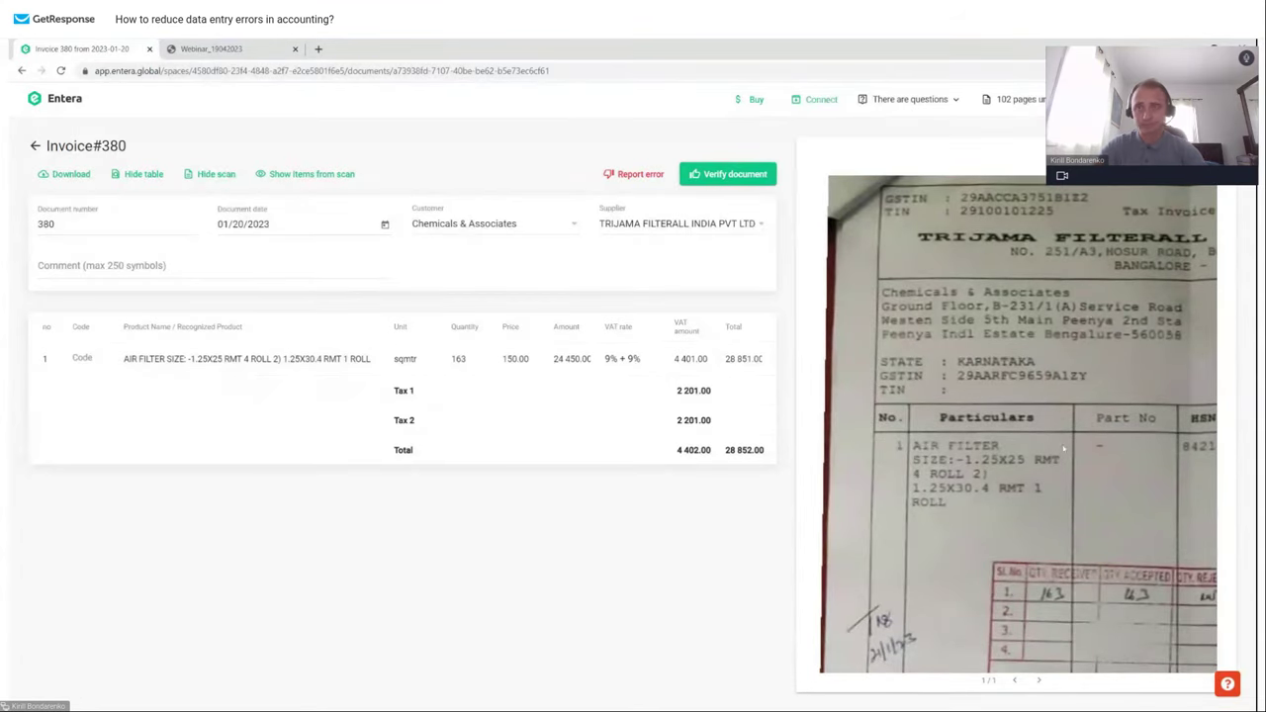
scroll(1068, 504, "down", 2)
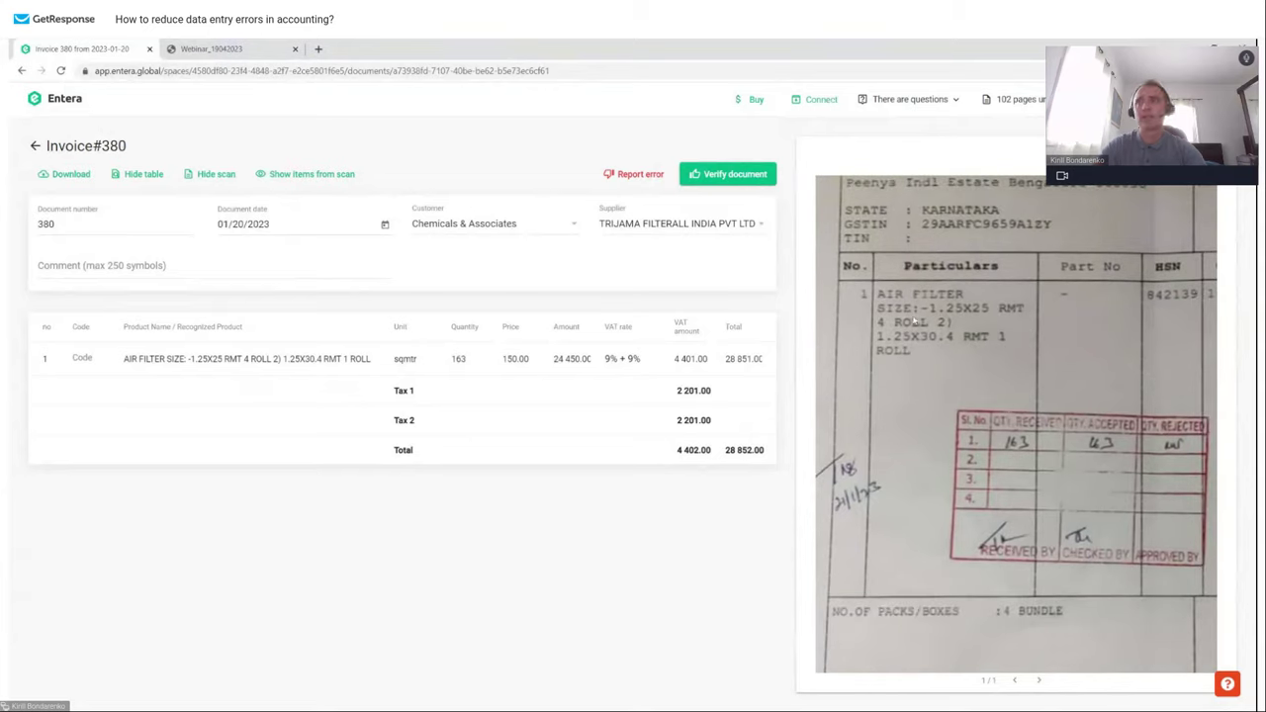
scroll(1165, 403, "right", 1)
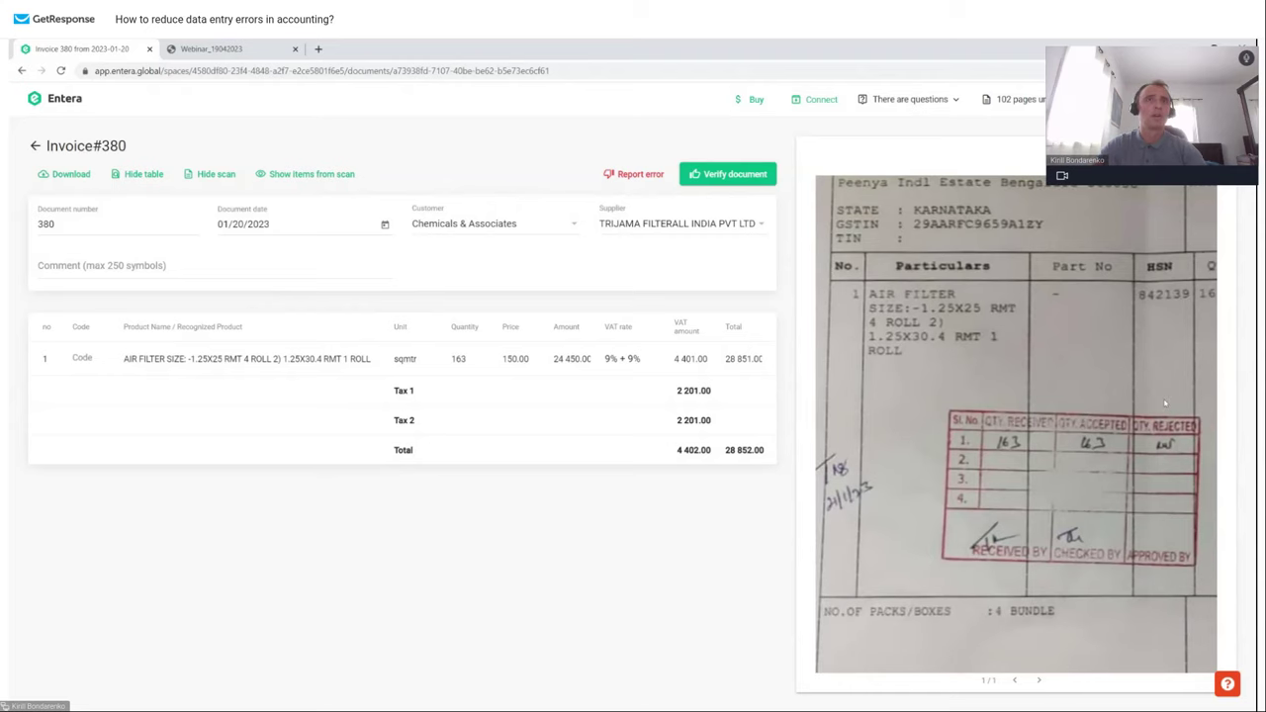
scroll(1165, 403, "down", 5)
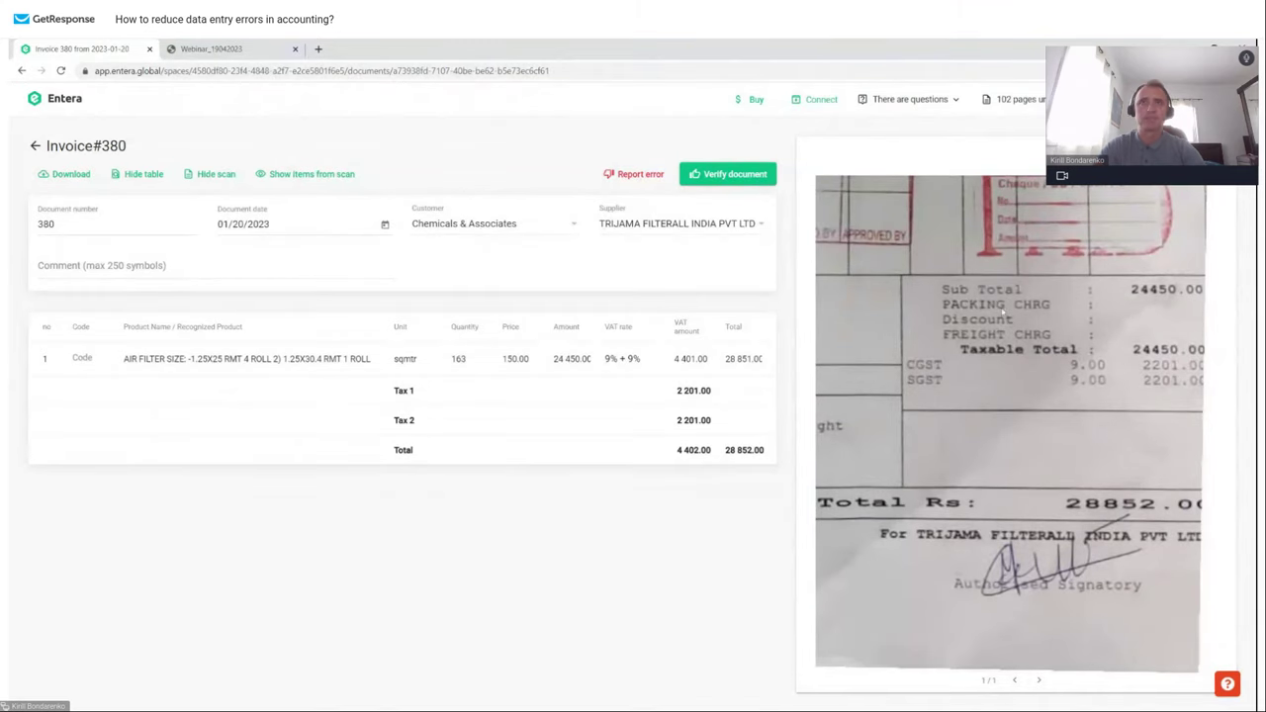
scroll(993, 287, "up", 4)
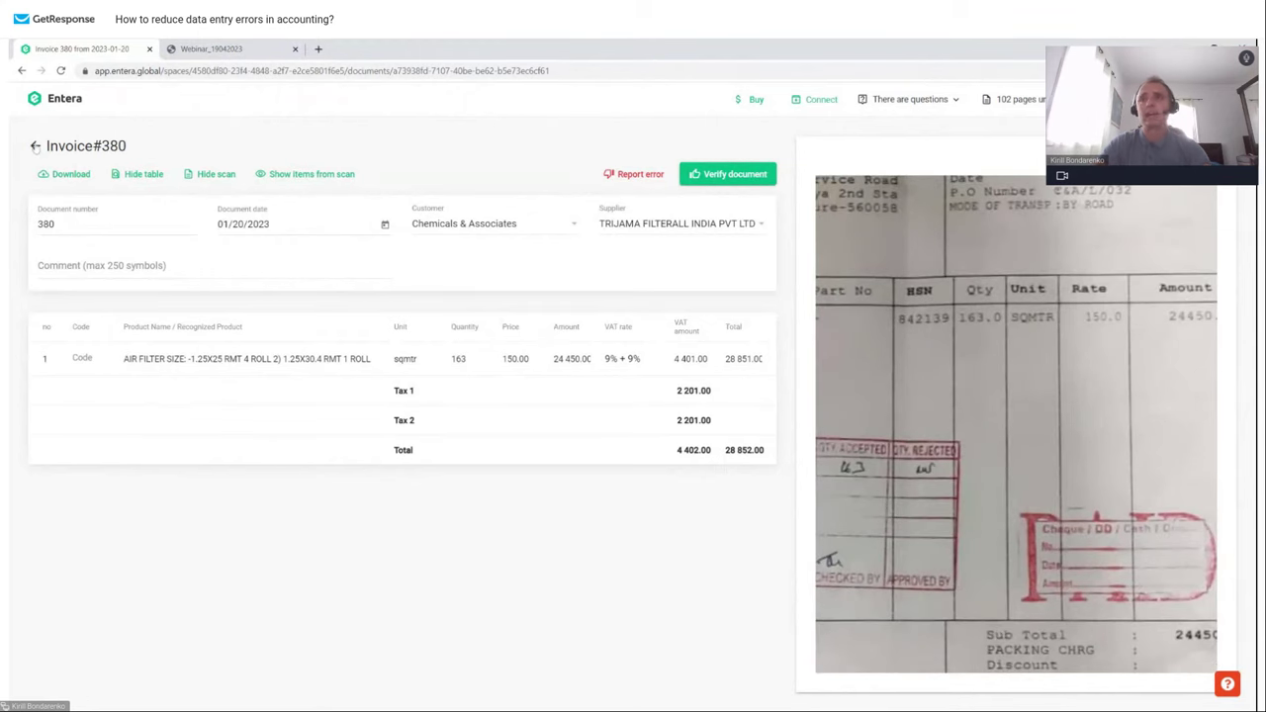
scroll(994, 336, "down", 4)
scroll(994, 332, "down", 1)
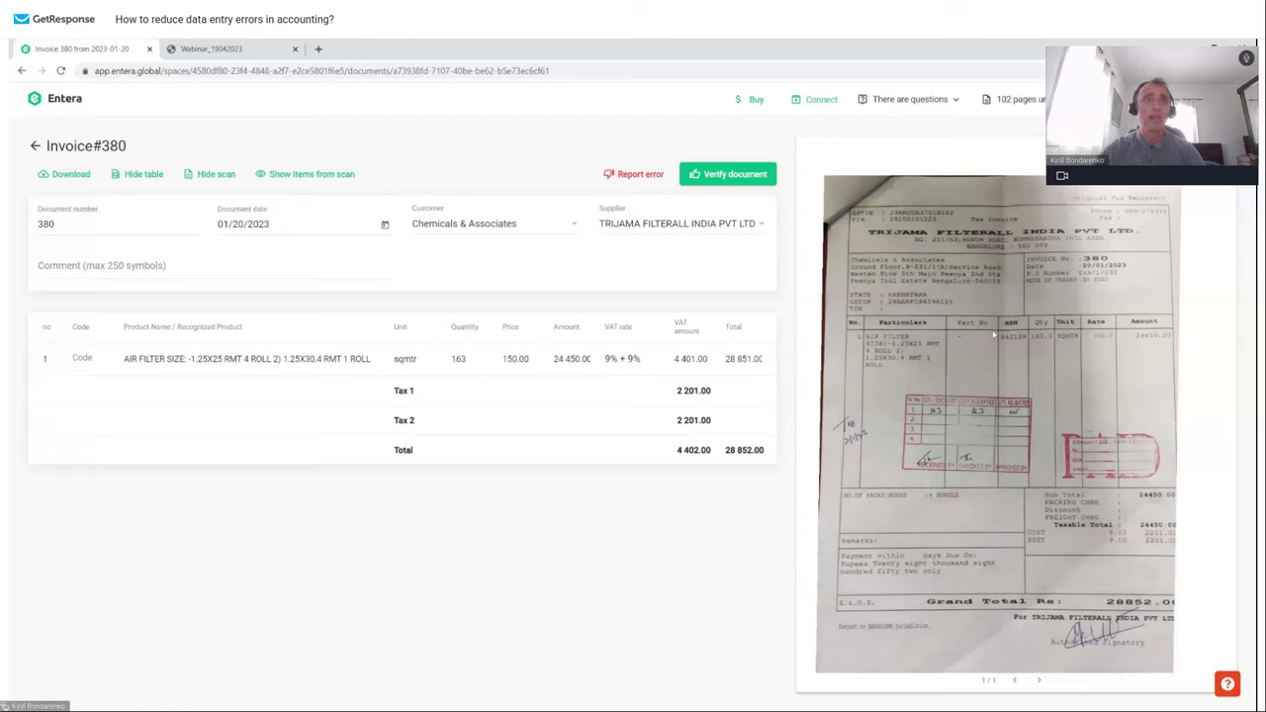
- Add sample text to the air filter item's product name and delete it again
left_click(298, 367)
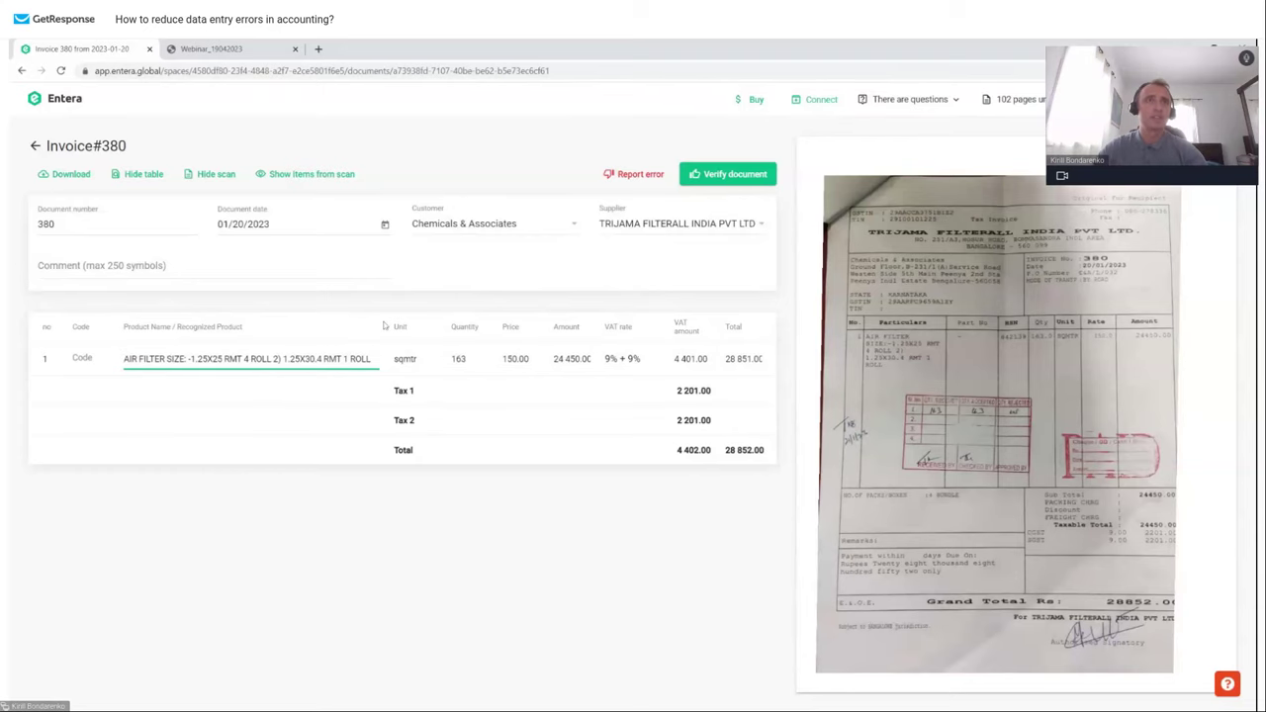
type("abababababababab")
key("BackSpace")
key("BackSpace")
key("BackSpace")
key("BackSpace")
key("BackSpace")
key("BackSpace")
key("BackSpace")
key("BackSpace")
key("BackSpace")
key("BackSpace")
key("BackSpace")
key("BackSpace")
key("BackSpace")
key("BackSpace")
key("BackSpace")
key("BackSpace")
- View the VAT rate options for the air filter item, and open and close the document's error report form
left_click(629, 366)
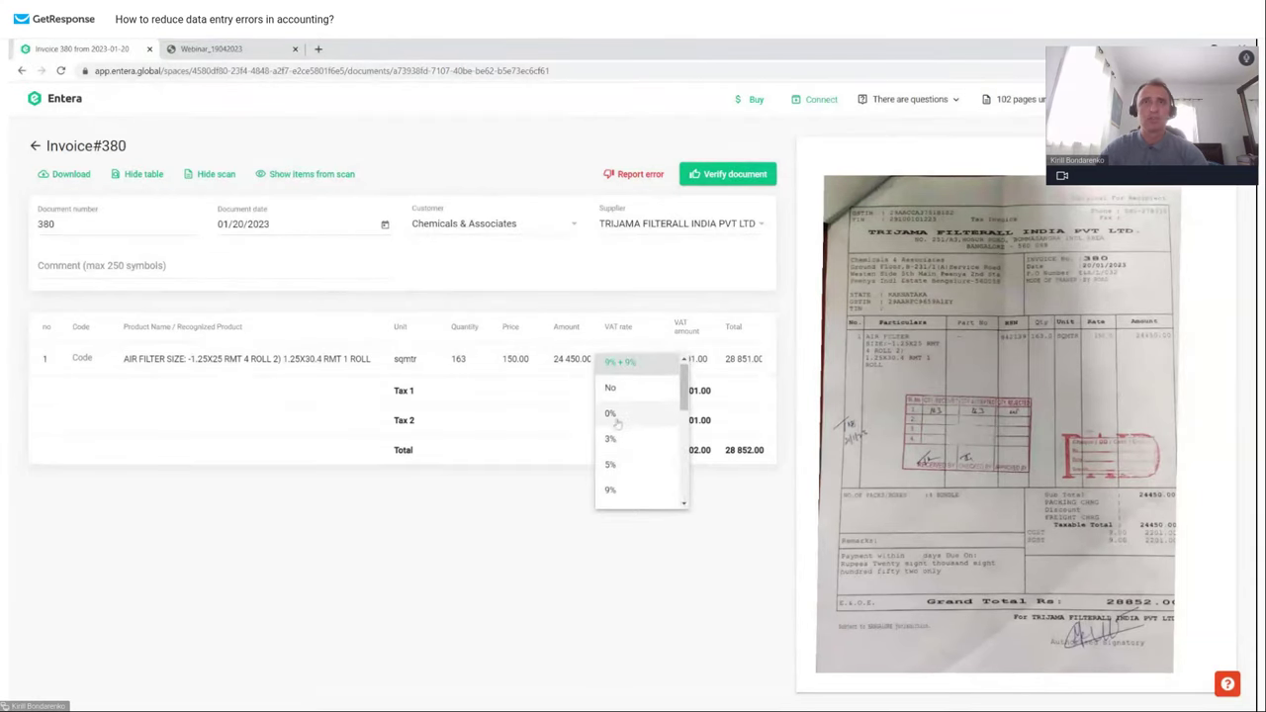
scroll(618, 421, "down", 5)
left_click(623, 425)
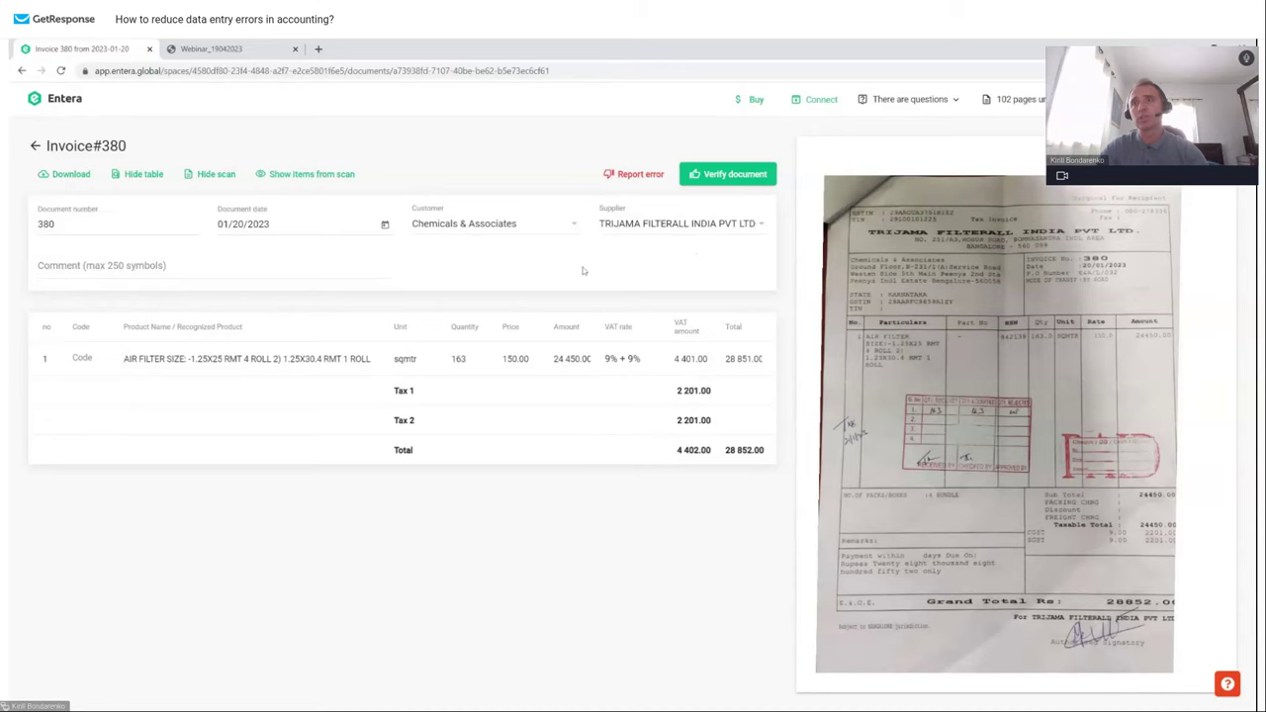
left_click(638, 176)
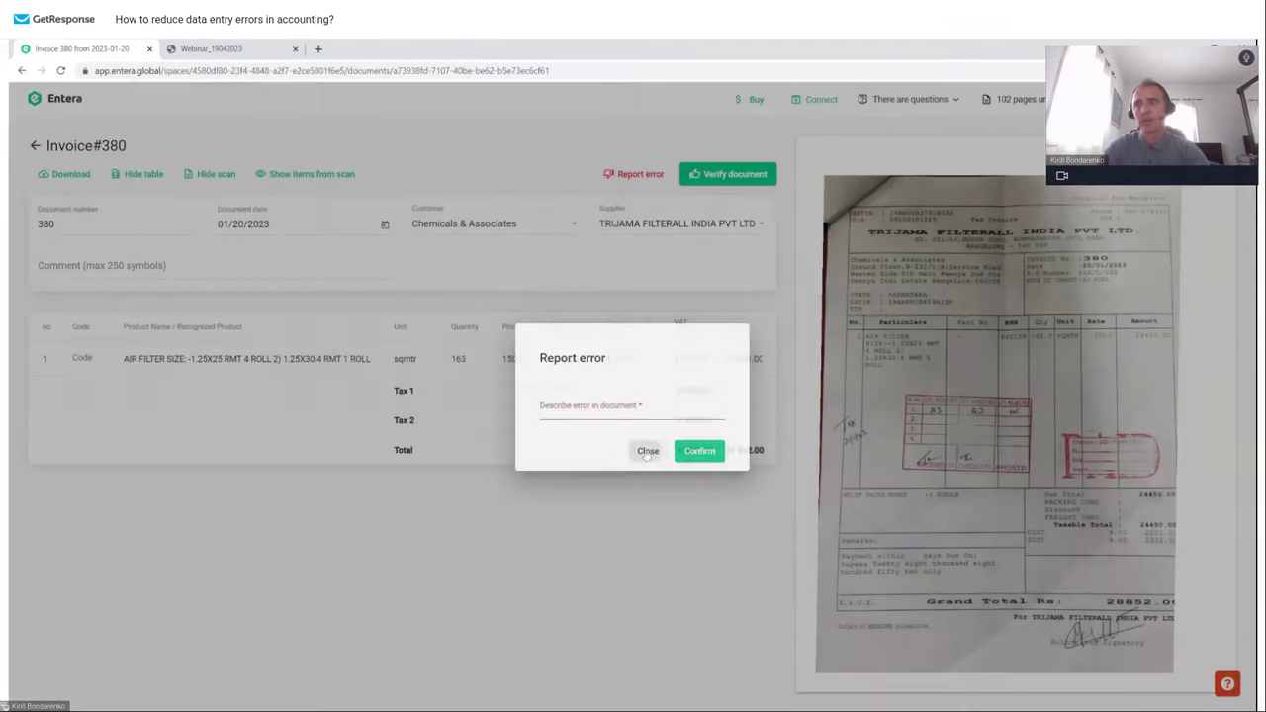
left_click(648, 451)
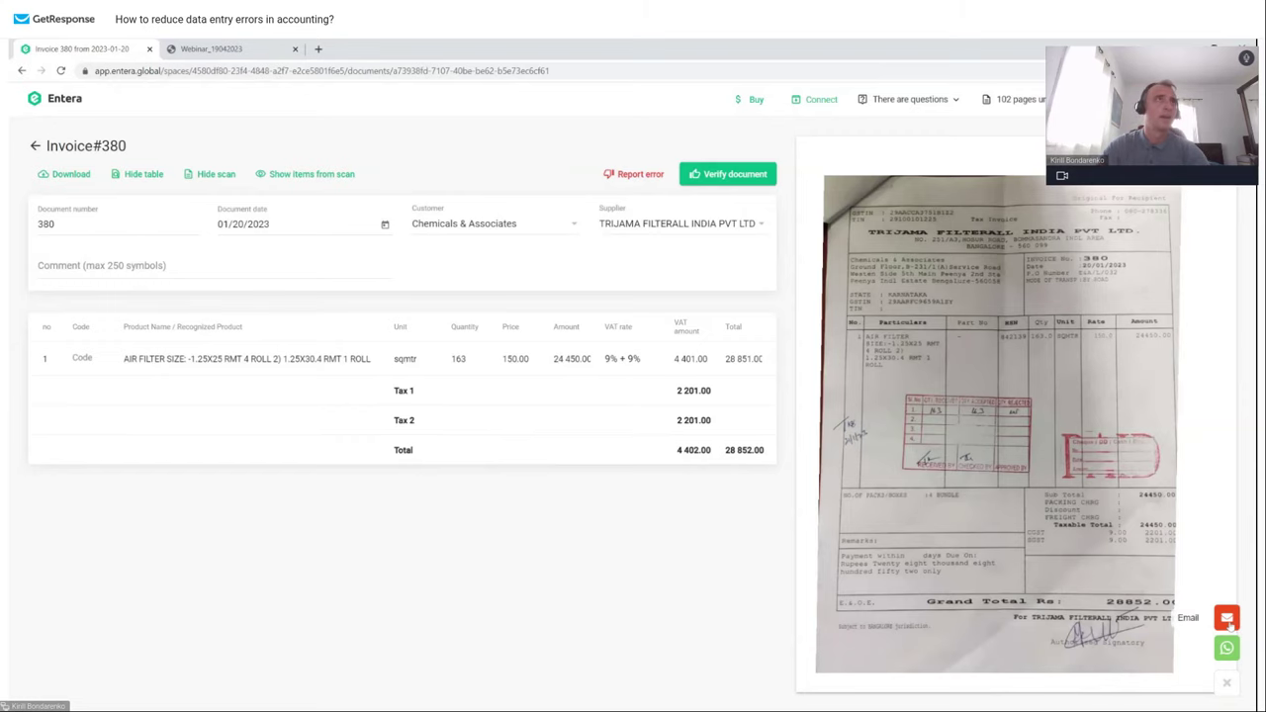
- Export the completed invoices from TRIJAMA FILTERALL INDIA PVT LTD, SOURABH TEXTILES and 3i Infotech Limited to the external system
key("alt+Left")
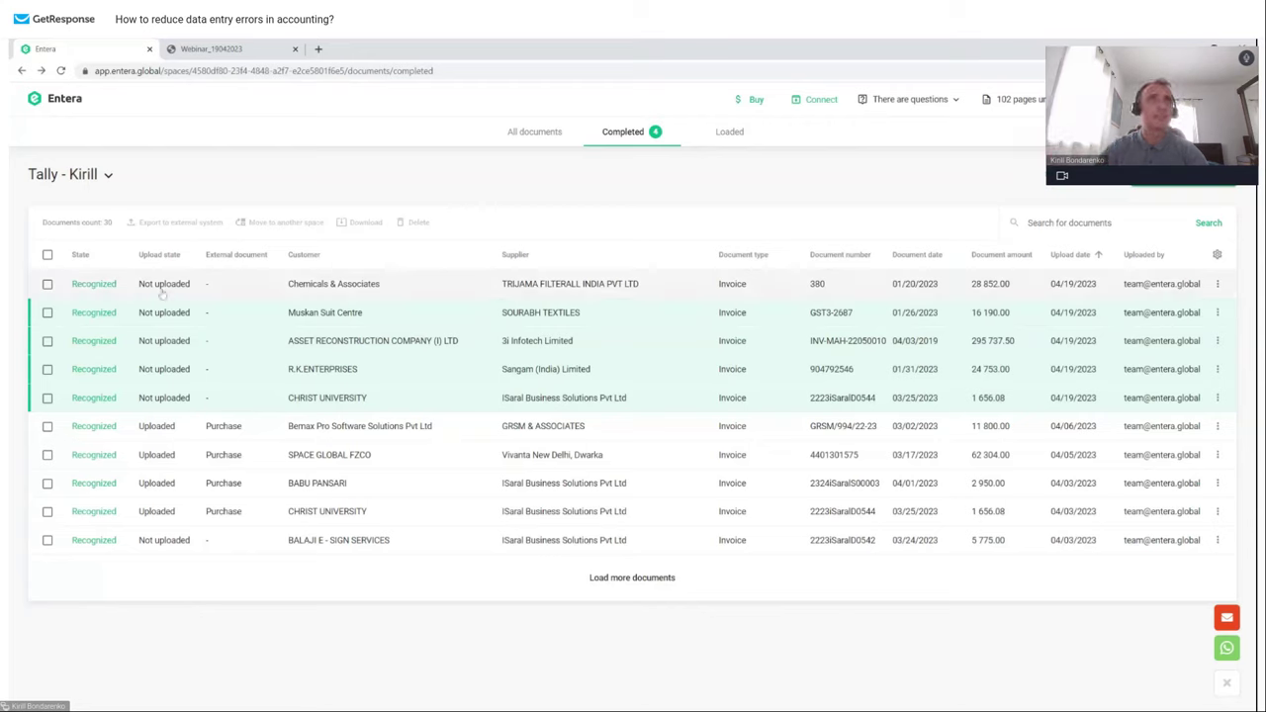
left_click(46, 284)
left_click(47, 313)
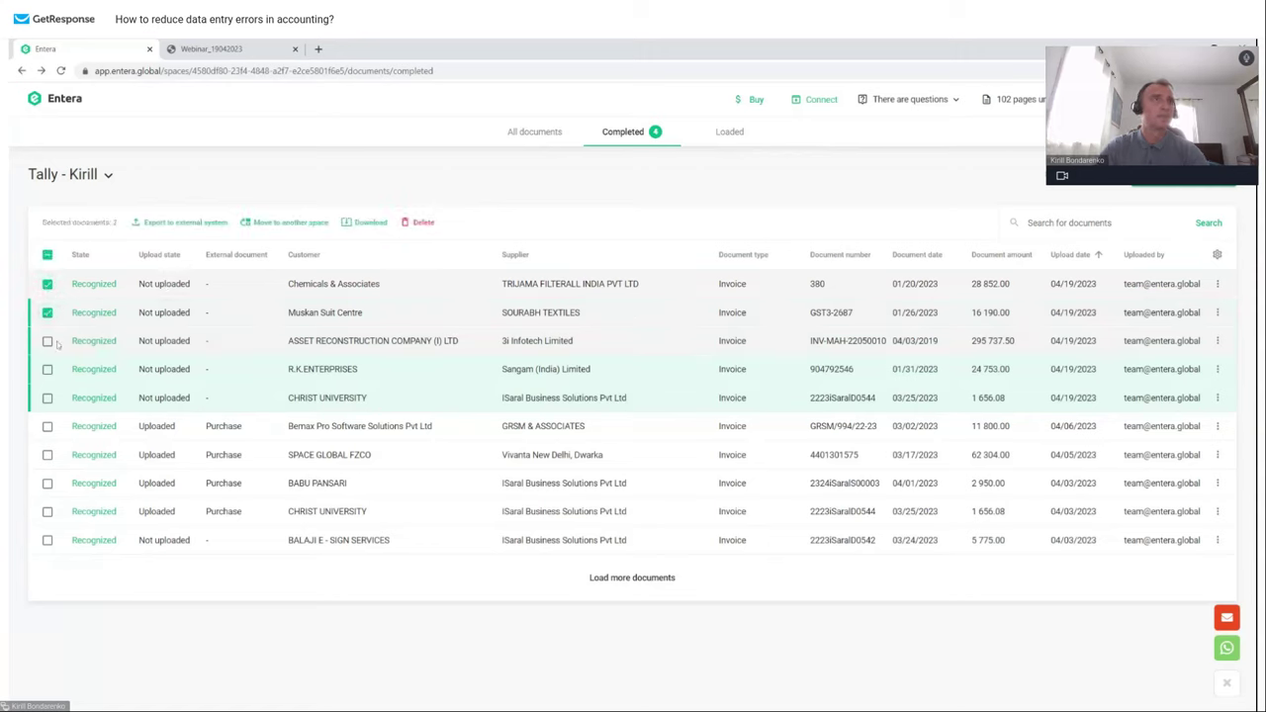
left_click(46, 340)
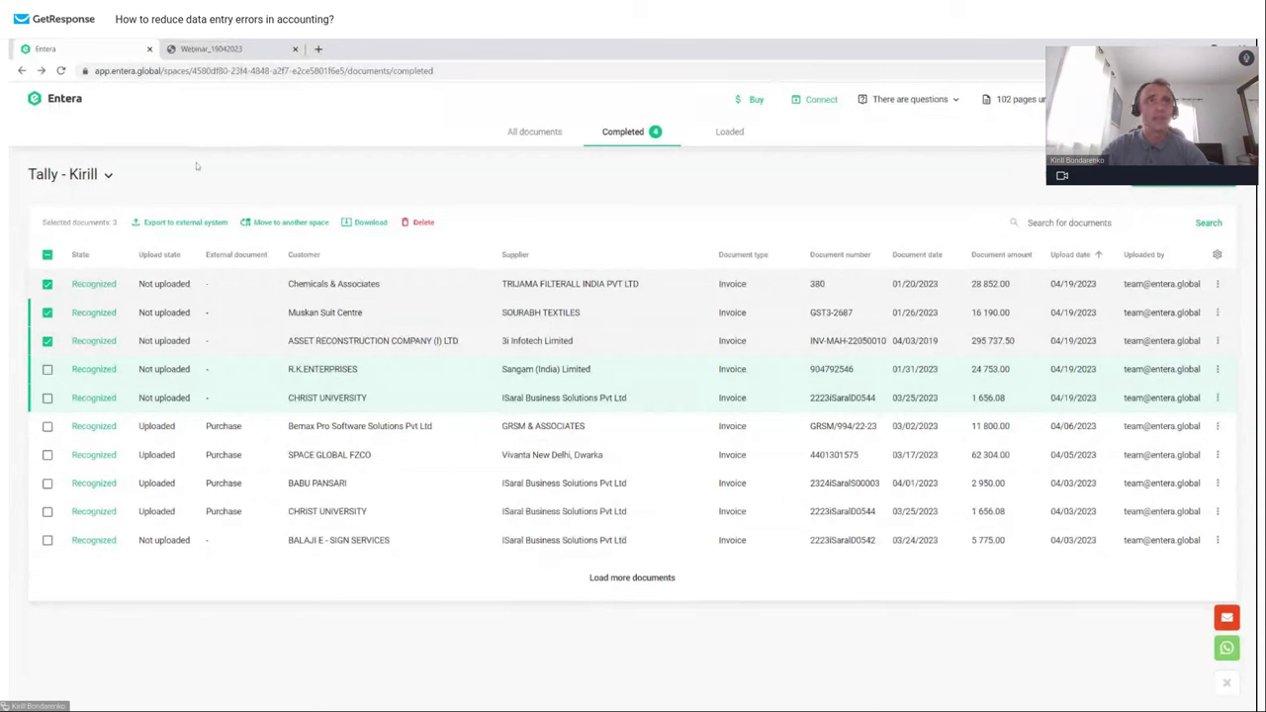
left_click(178, 224)
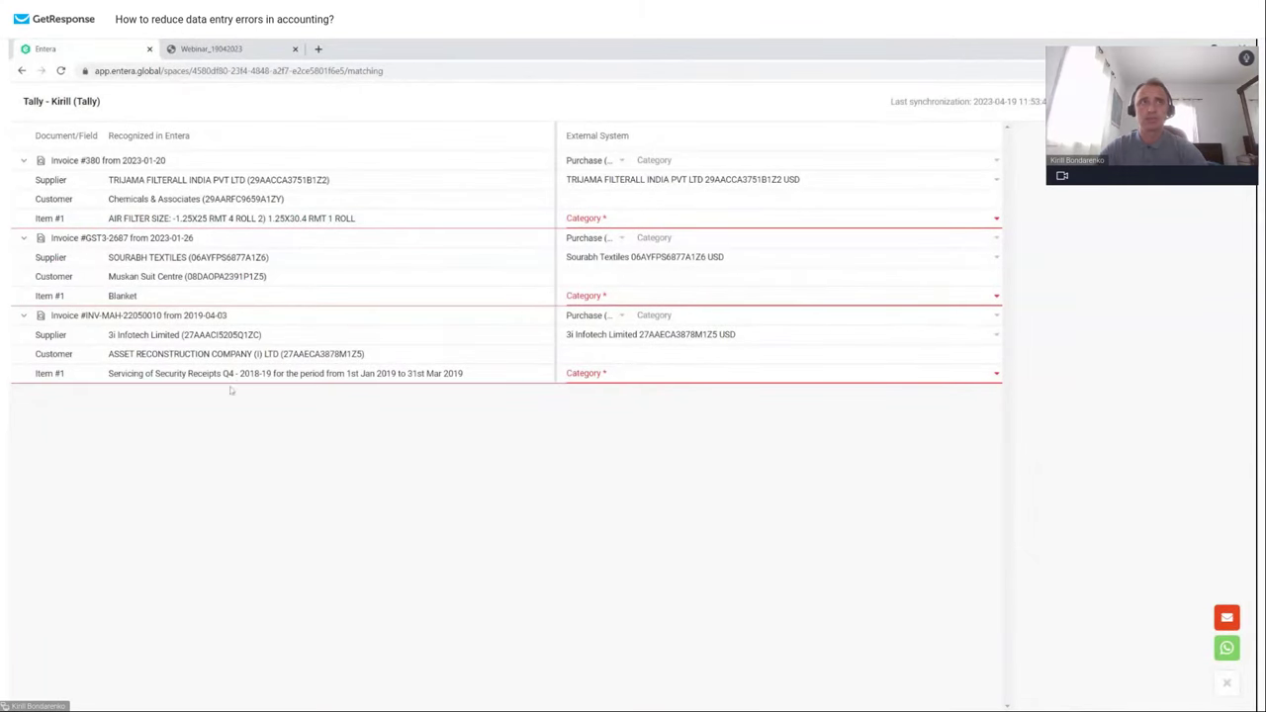
- View the TRIJAMA invoice's supplier and item details in the Tally matching table, along with its category options
left_click(154, 178)
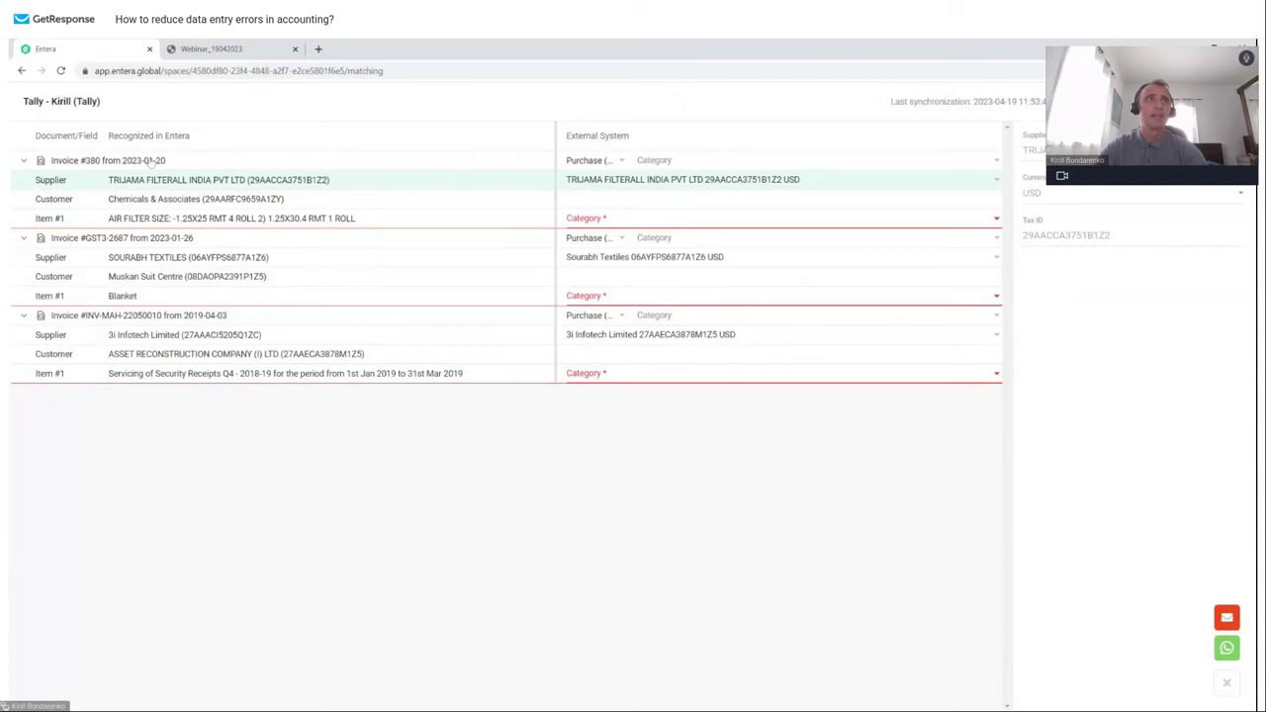
key("Escape")
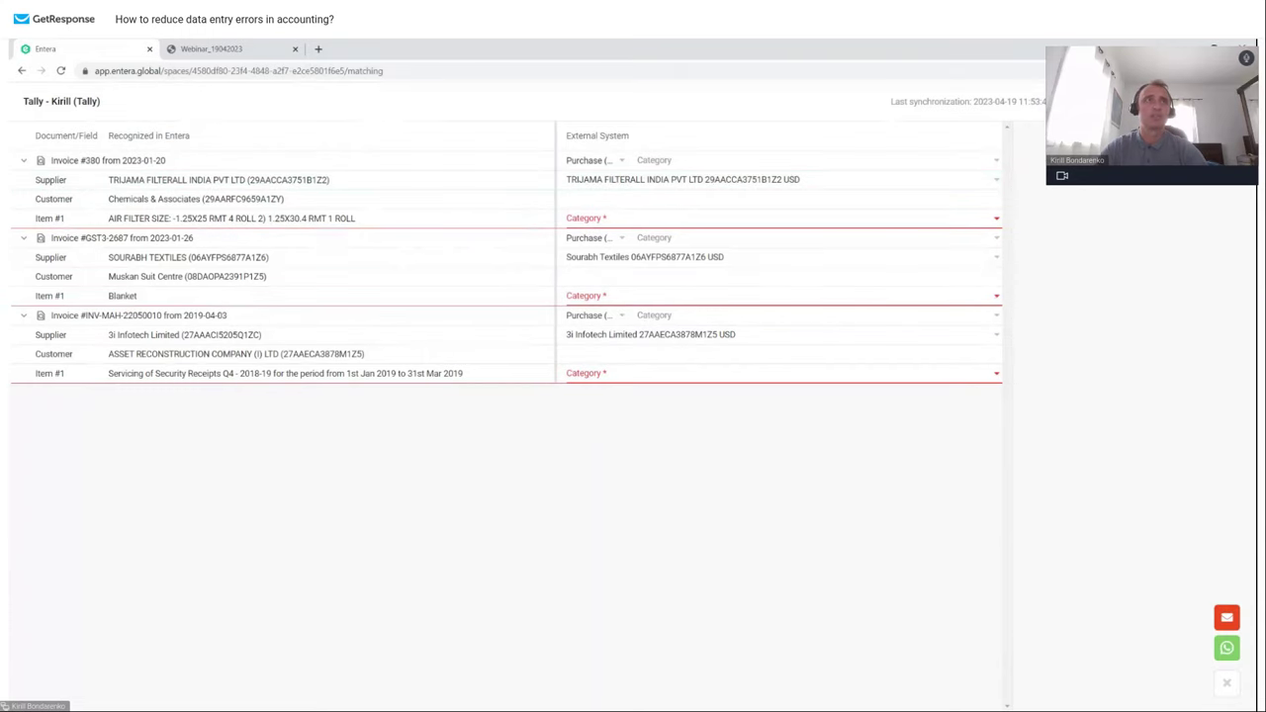
left_click(154, 218)
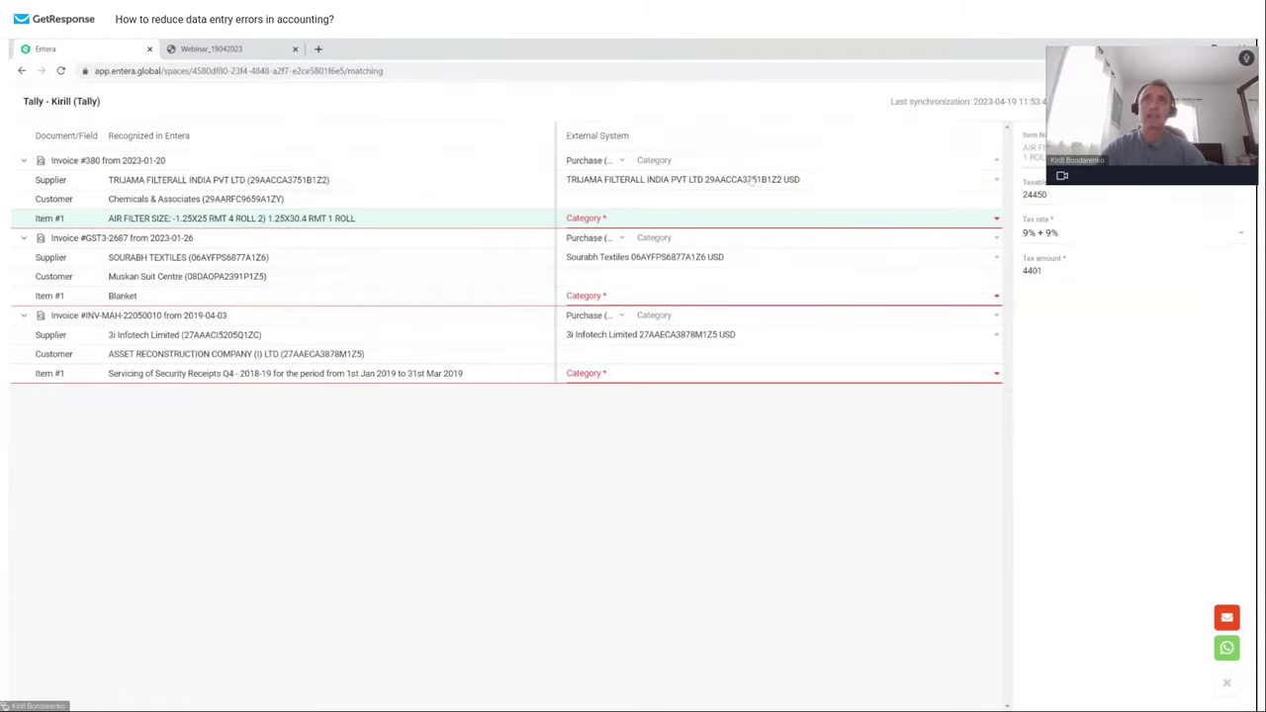
left_click(796, 162)
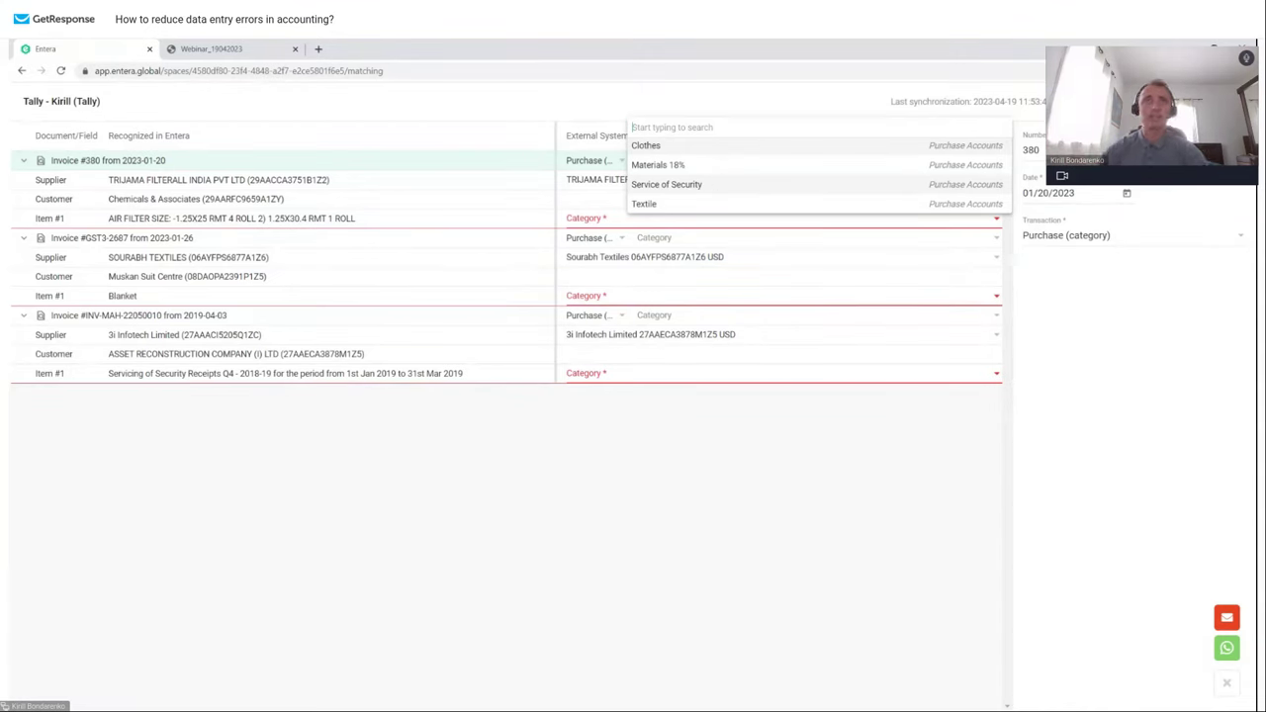
left_click(662, 99)
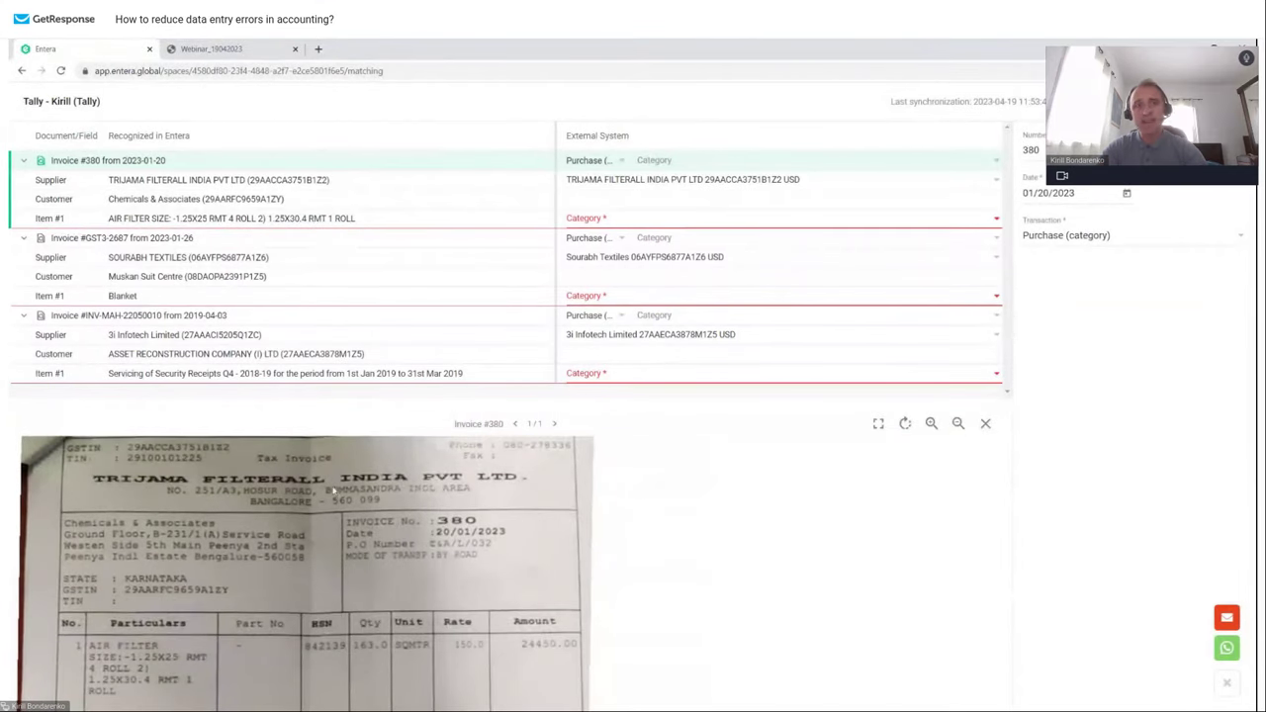
- Examine the TRIJAMA invoice's scan below the matching table and close it
scroll(346, 524, "up", 1)
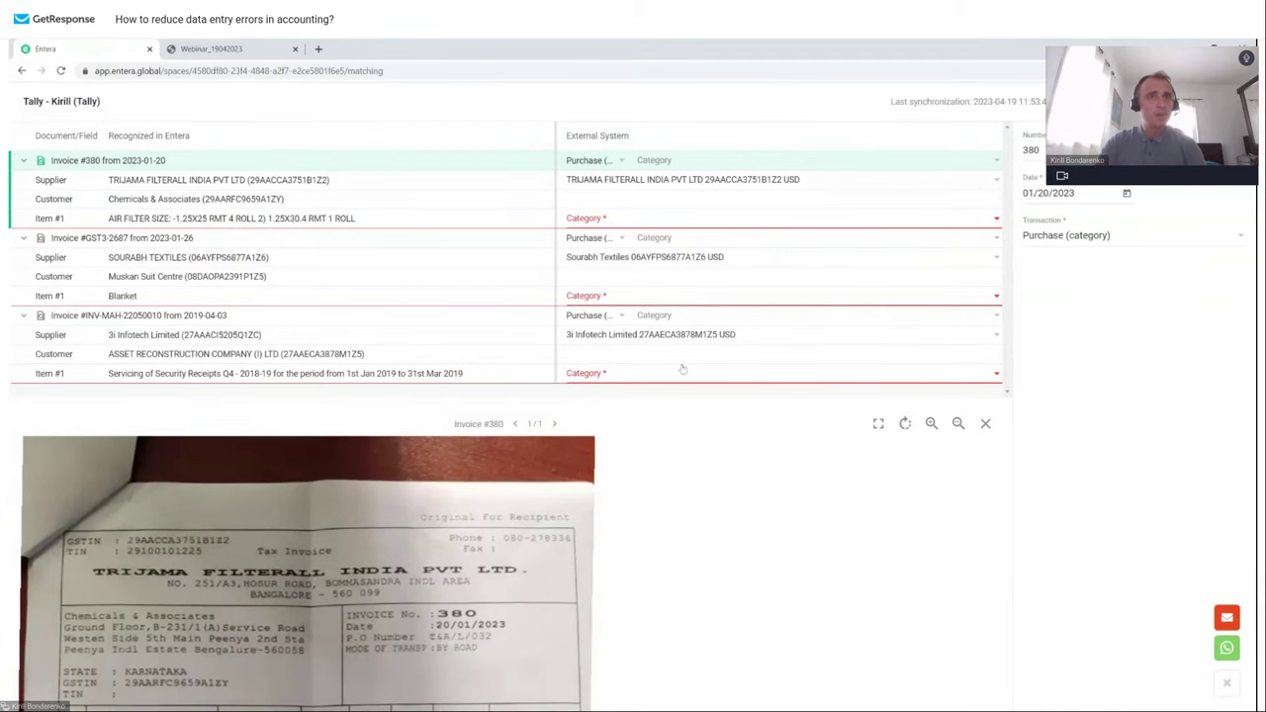
scroll(365, 541, "down", 1)
scroll(365, 542, "down", 4)
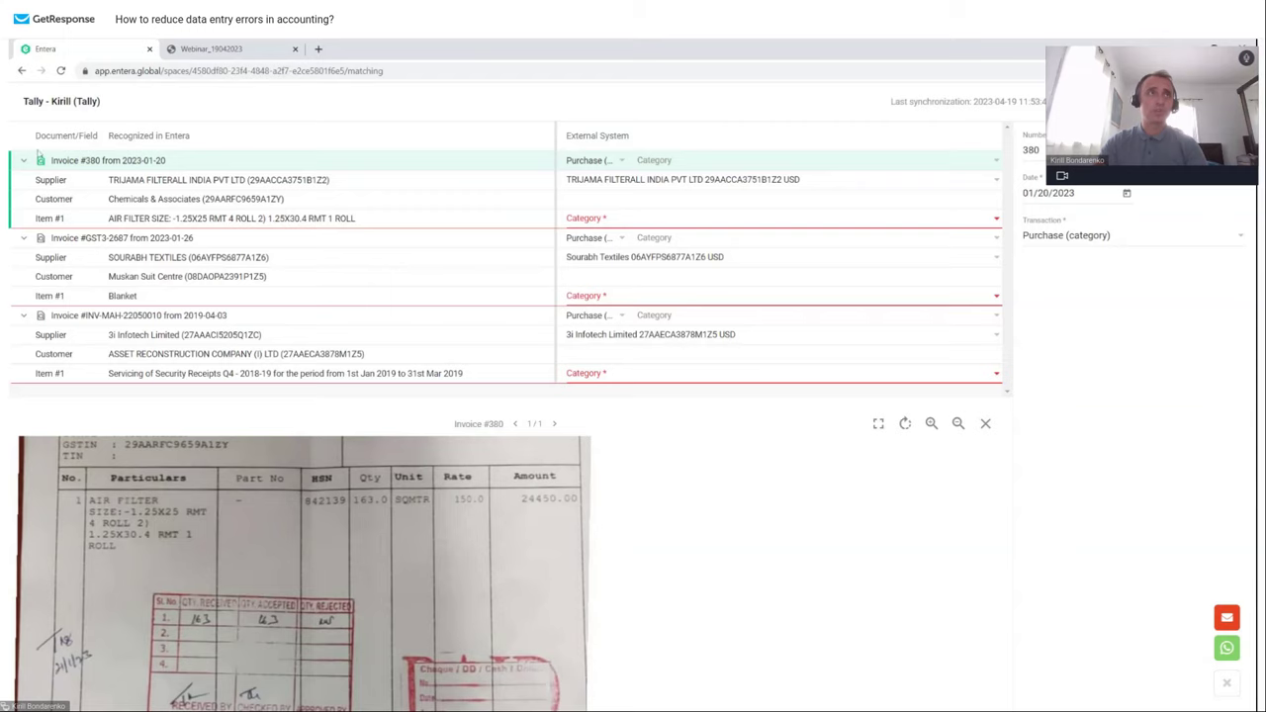
left_click(40, 162)
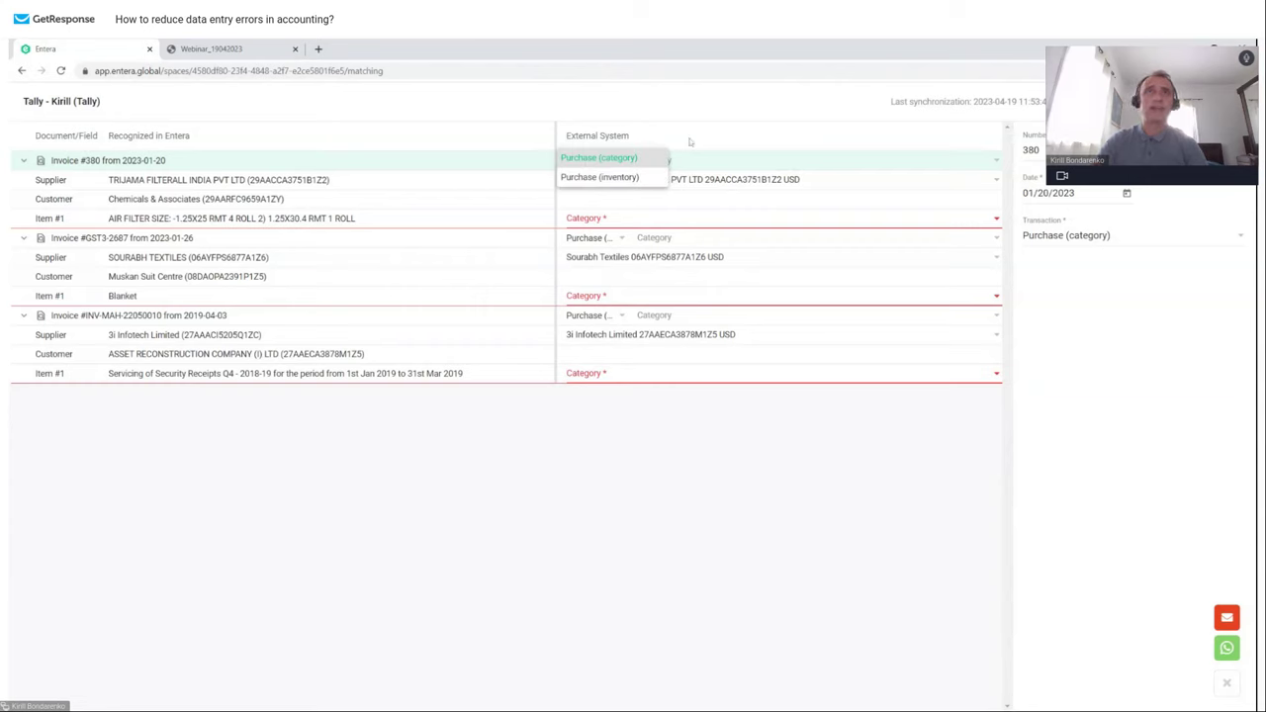
- Assign the category Materials 18% to the TRIJAMA invoice and Textile to the SOURABH TEXTILES invoice
left_click(587, 161)
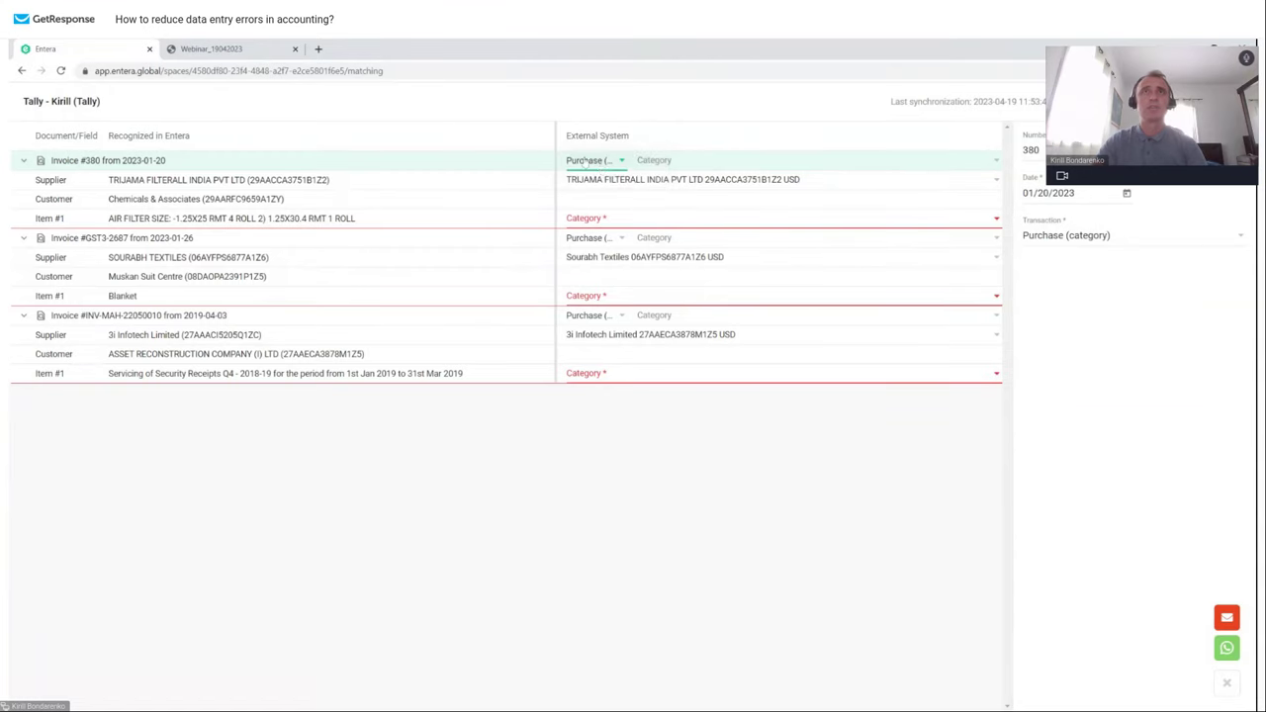
left_click(733, 161)
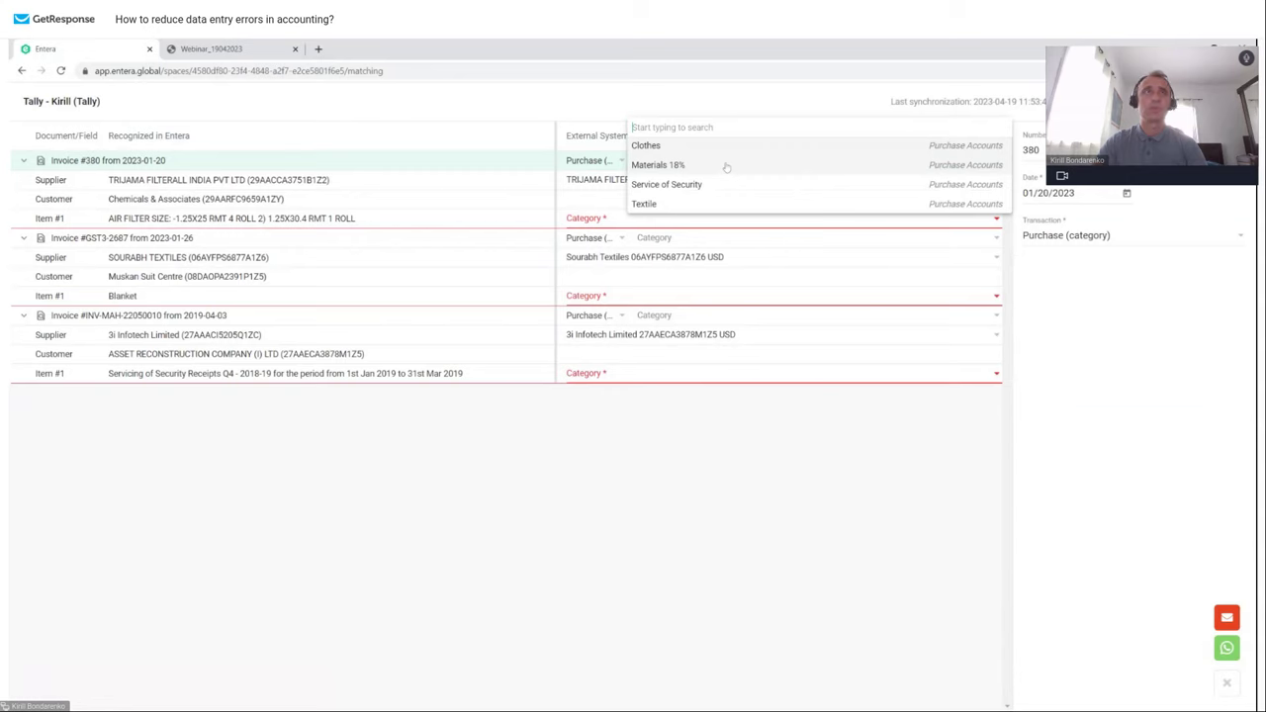
left_click(665, 166)
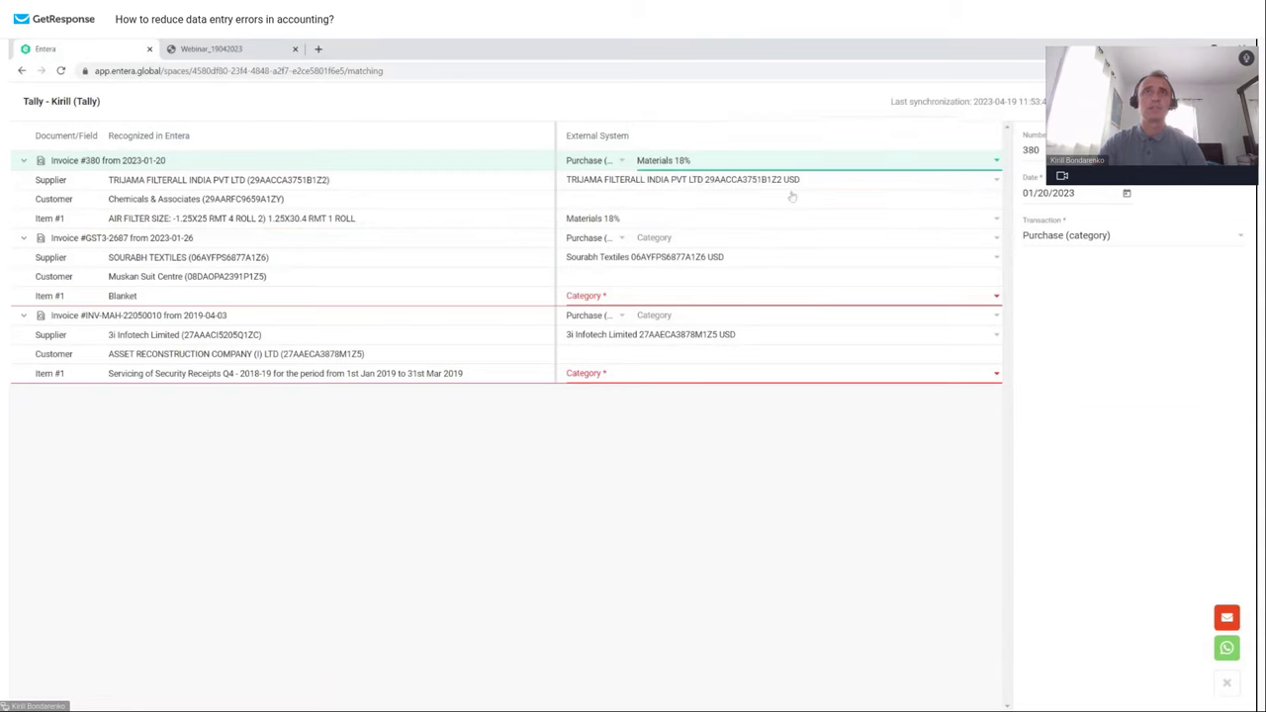
left_click(768, 242)
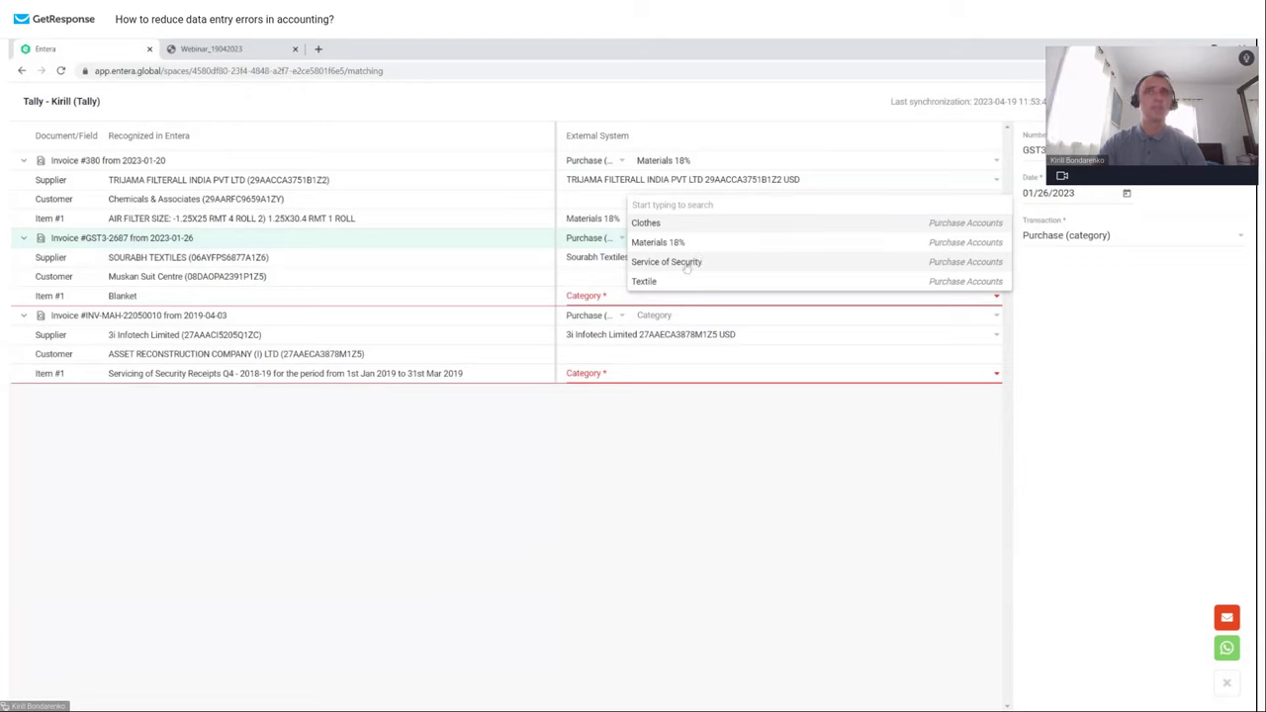
left_click(680, 281)
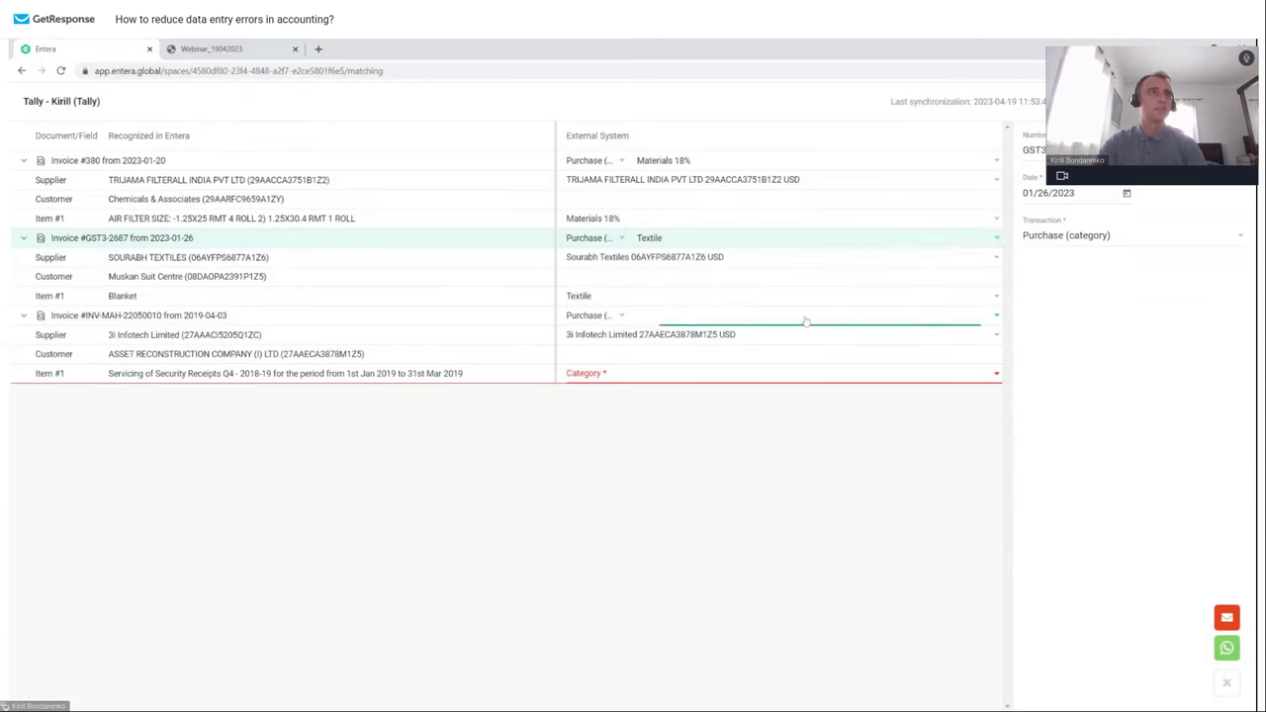
- Assign the category Service of Security to the 3i Infotech Limited invoice and check it against the invoice's scan
left_click(805, 320)
left_click(699, 340)
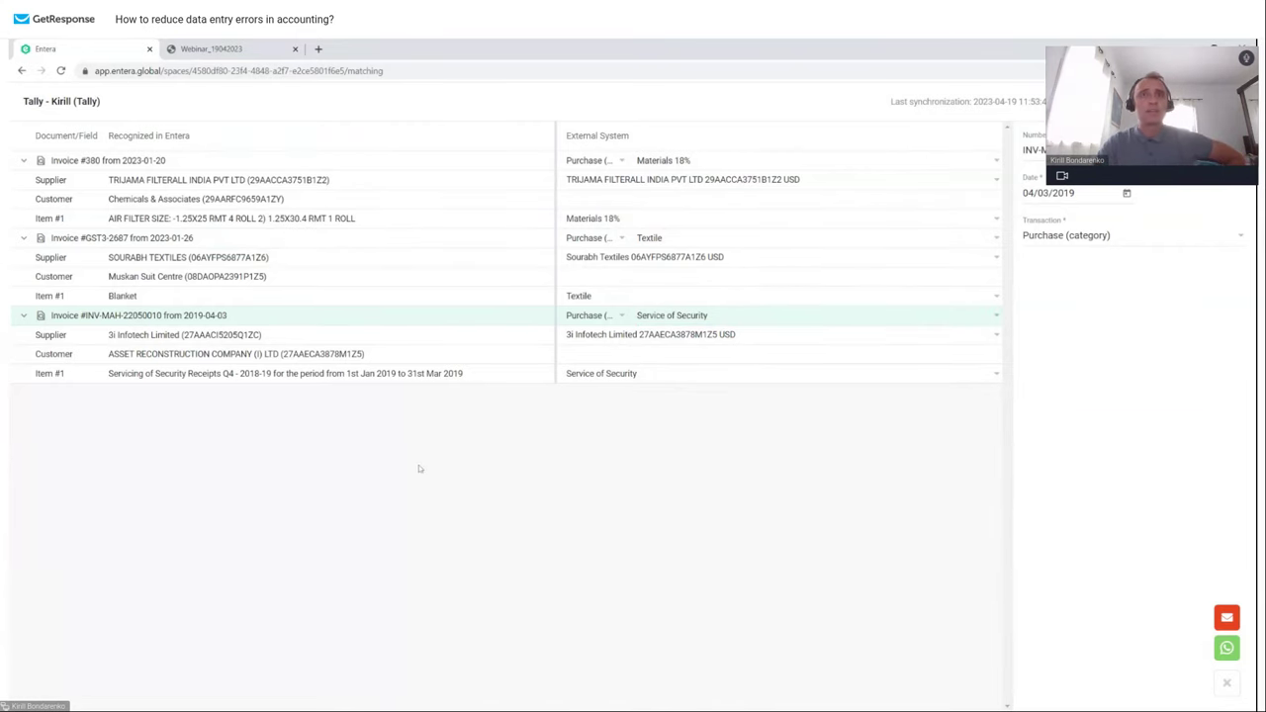
left_click(41, 315)
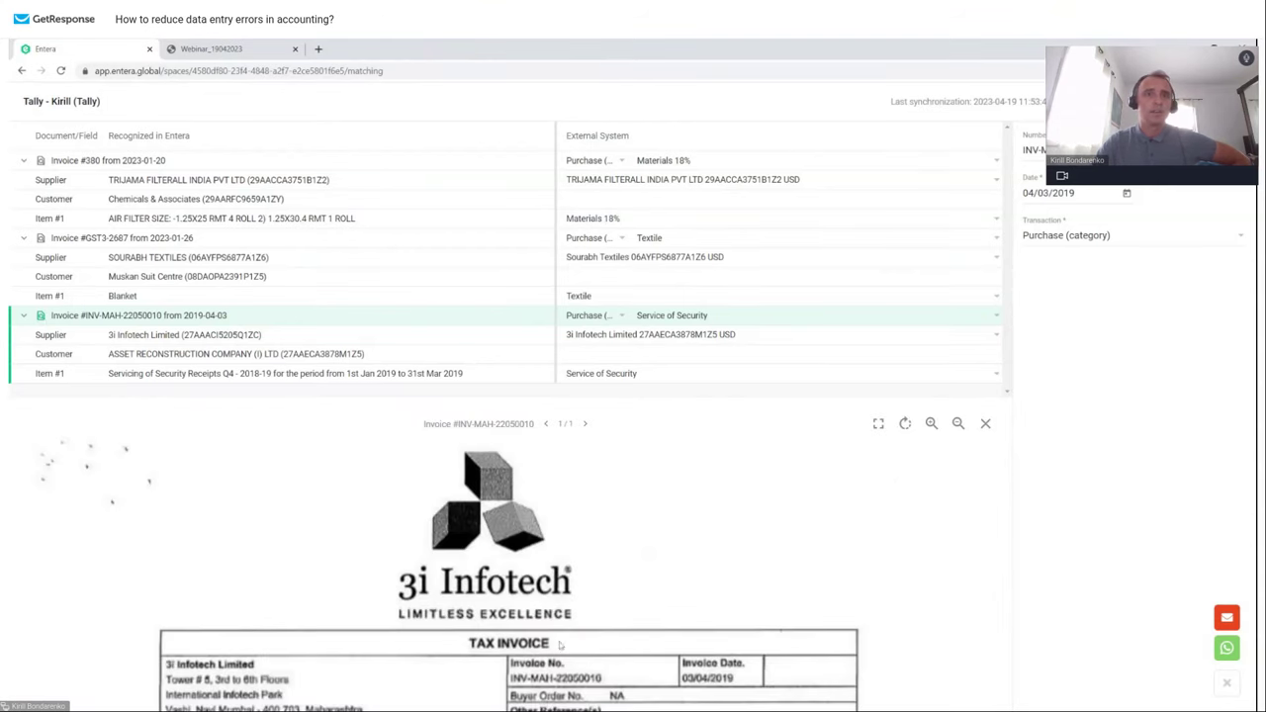
scroll(509, 573, "down", 2)
scroll(511, 549, "down", 5)
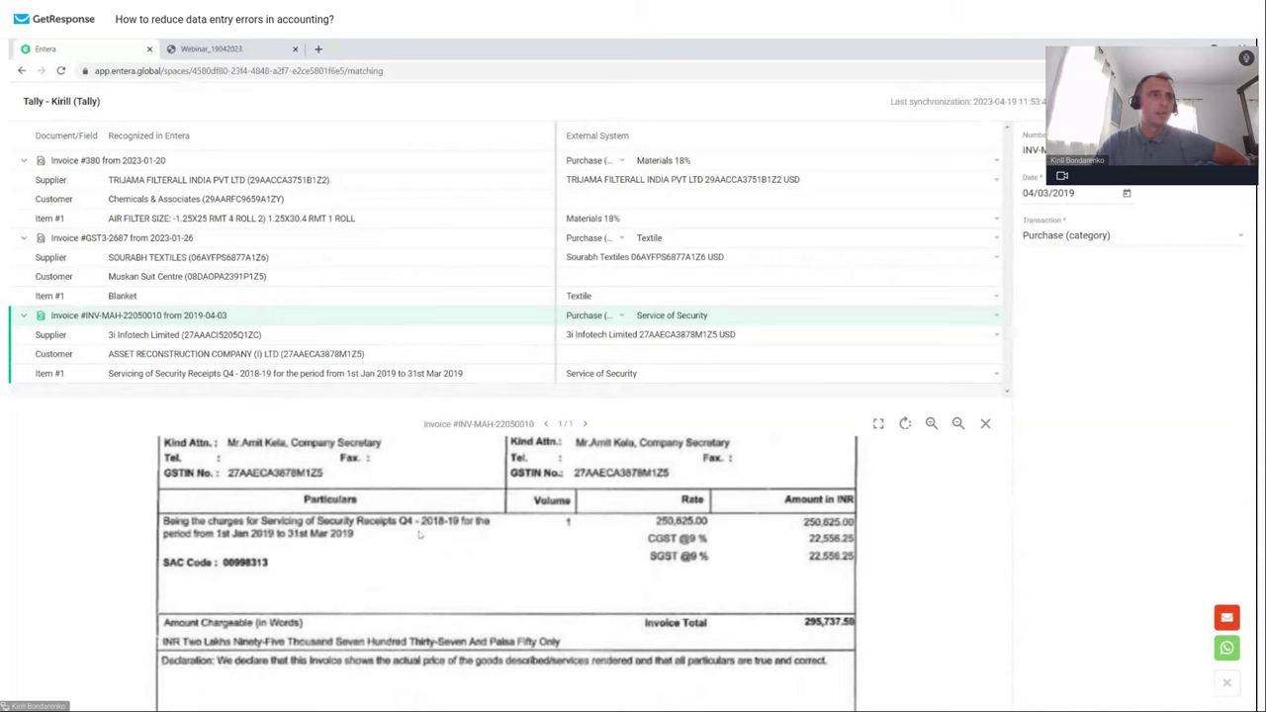
scroll(234, 557, "down", 1)
scroll(236, 555, "down", 1)
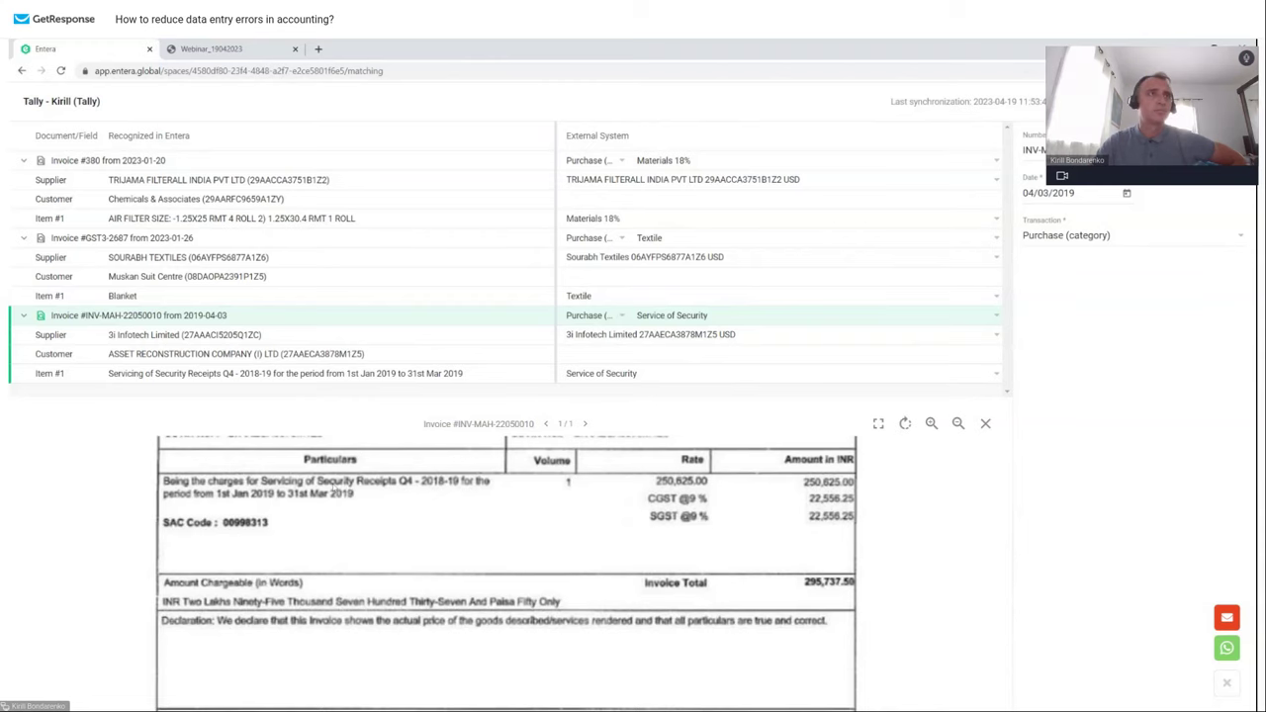
left_click(985, 423)
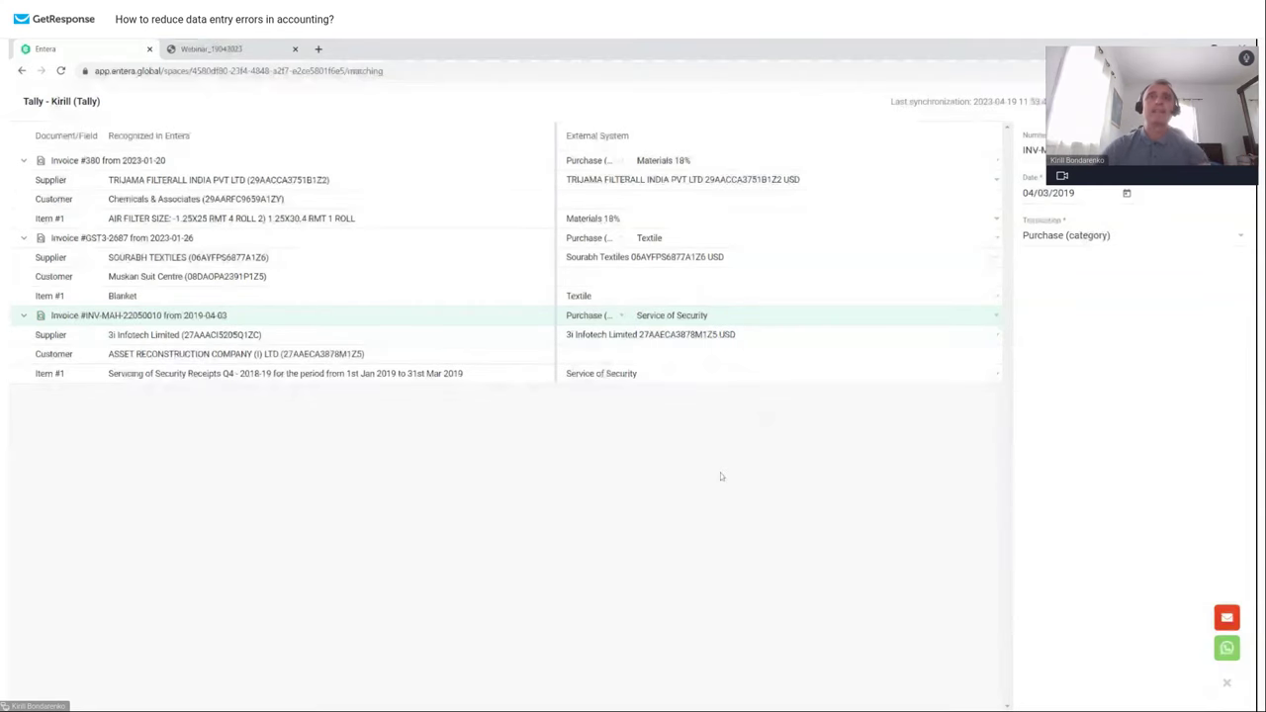
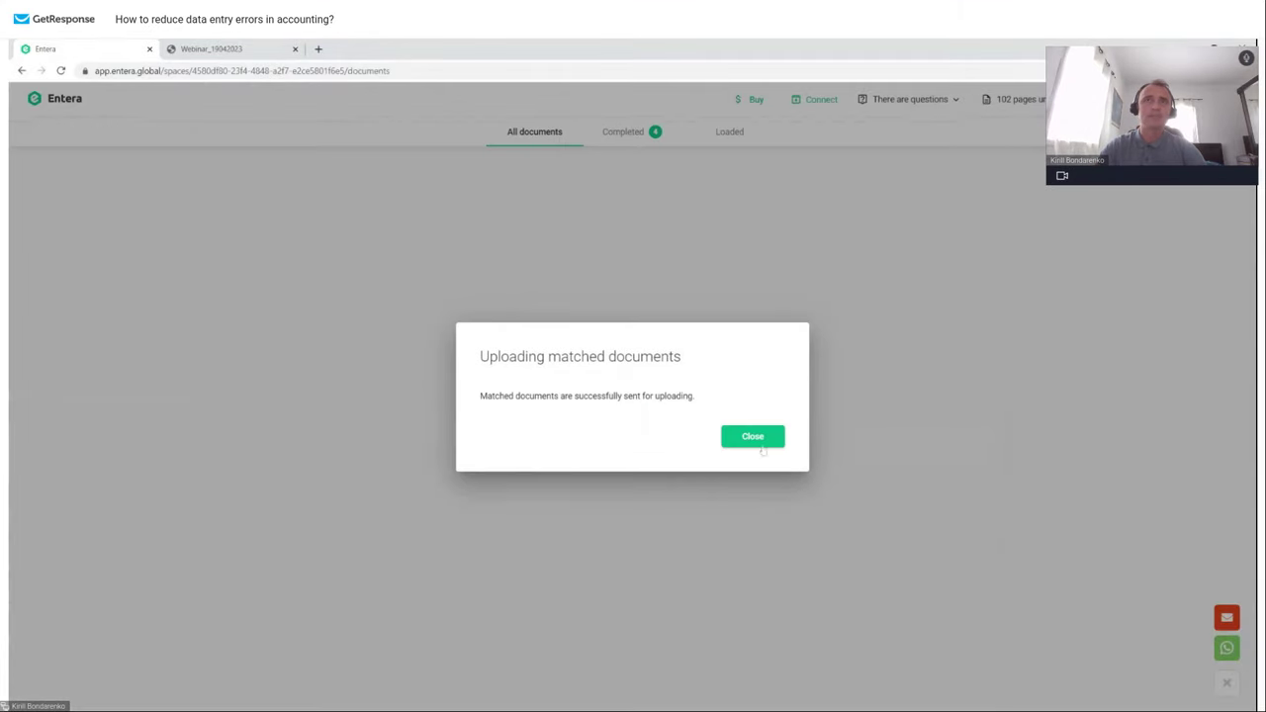
- Dismiss the upload notice and compare the not-yet-uploaded CHRIST UNIVERSITY invoice with its scan, returning to the document list
left_click(754, 439)
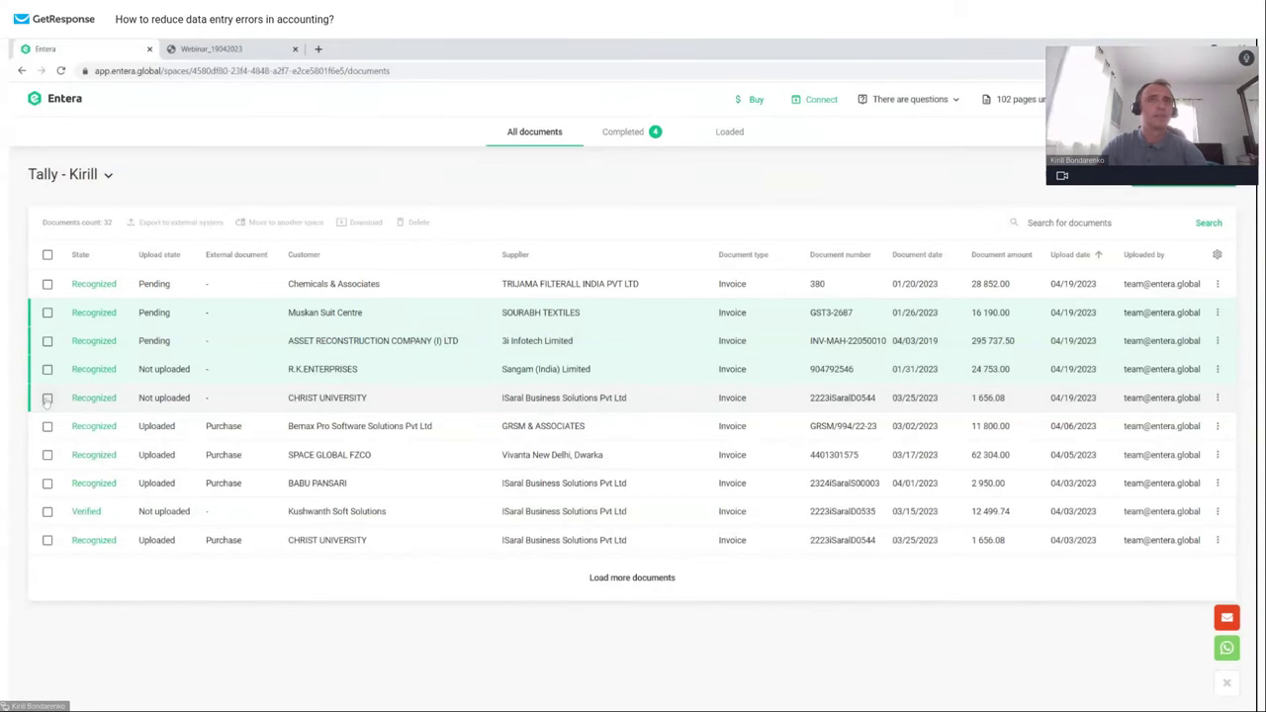
left_click(333, 397)
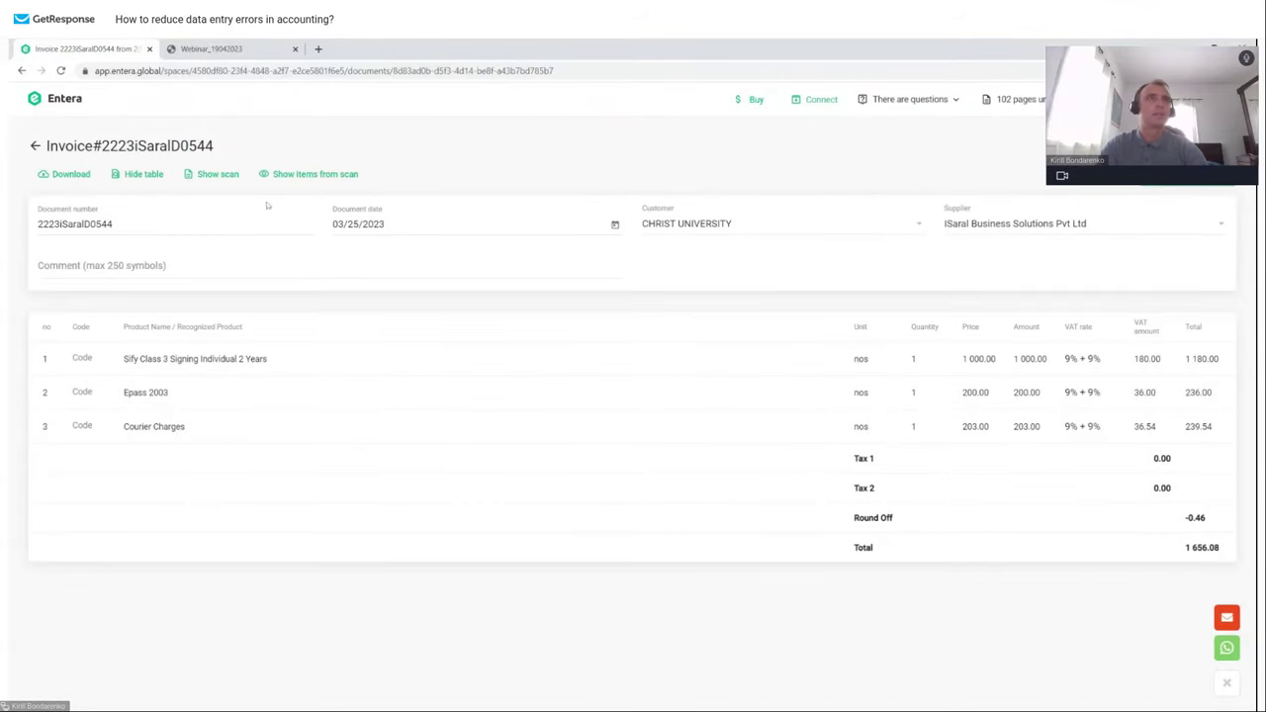
left_click(216, 174)
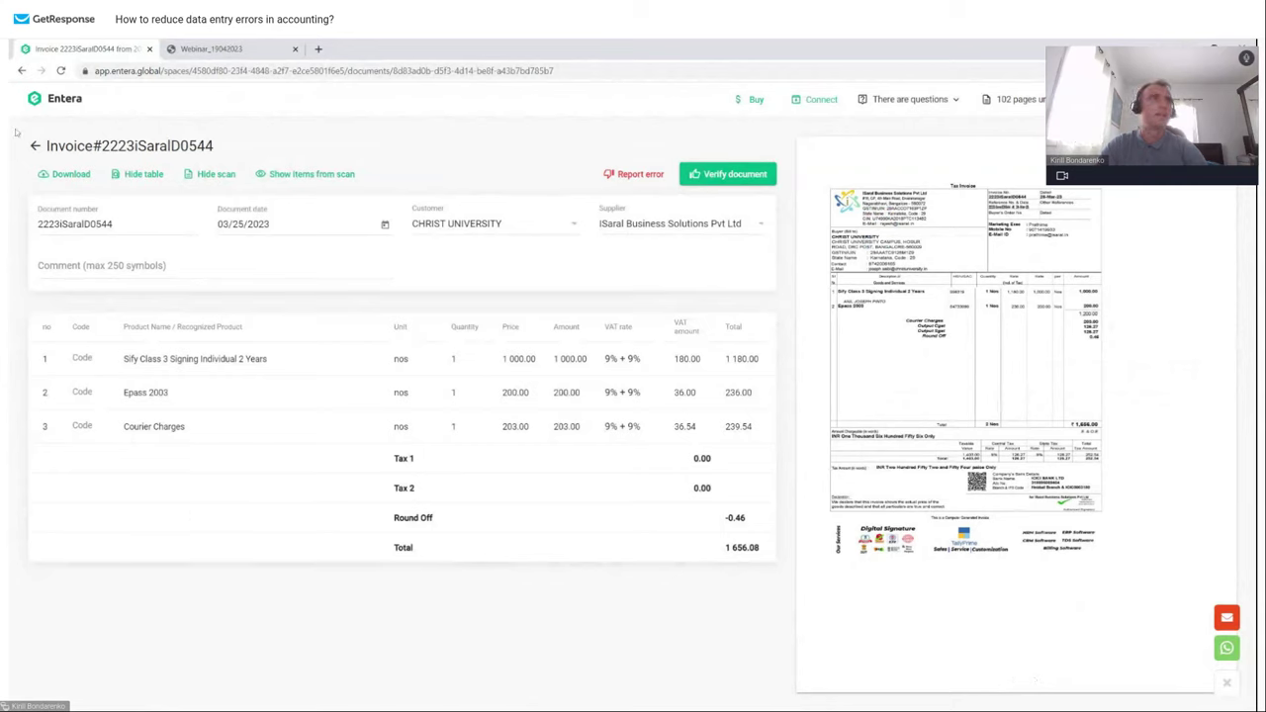
left_click(35, 146)
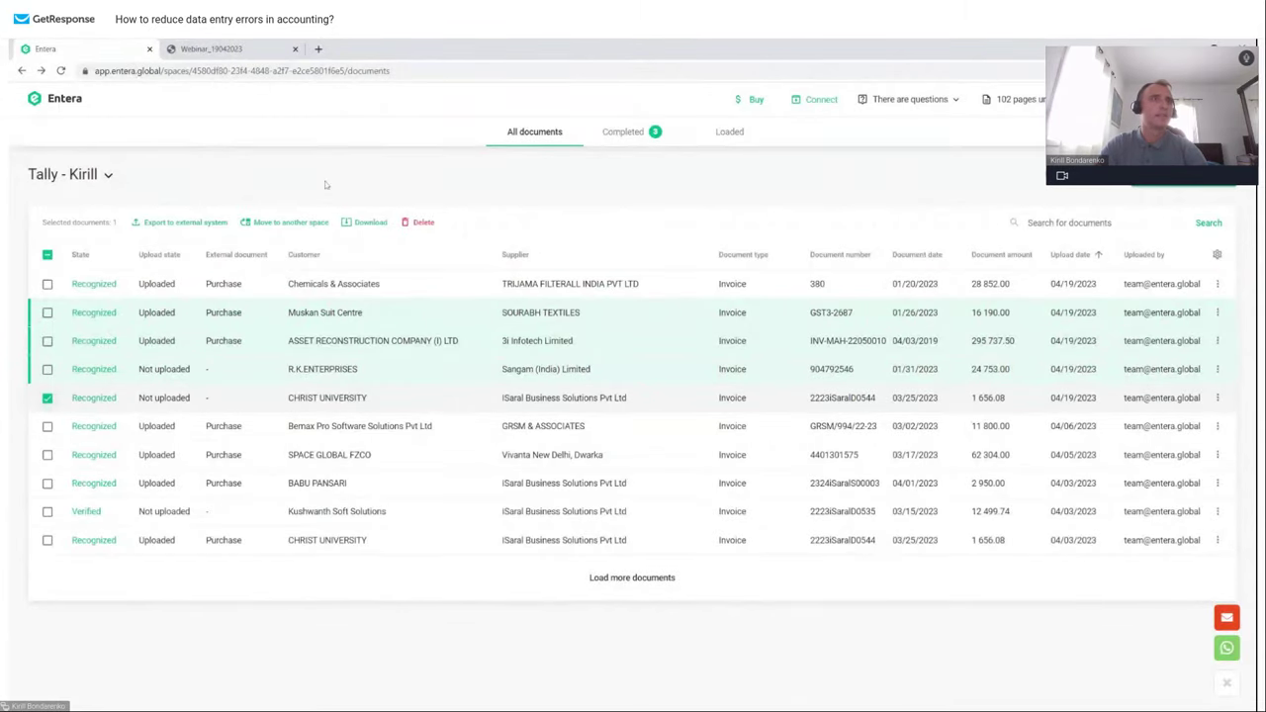
- Export the selected CHRIST UNIVERSITY invoice to the external system and set its transaction to Purchase (inventory)
left_click(185, 224)
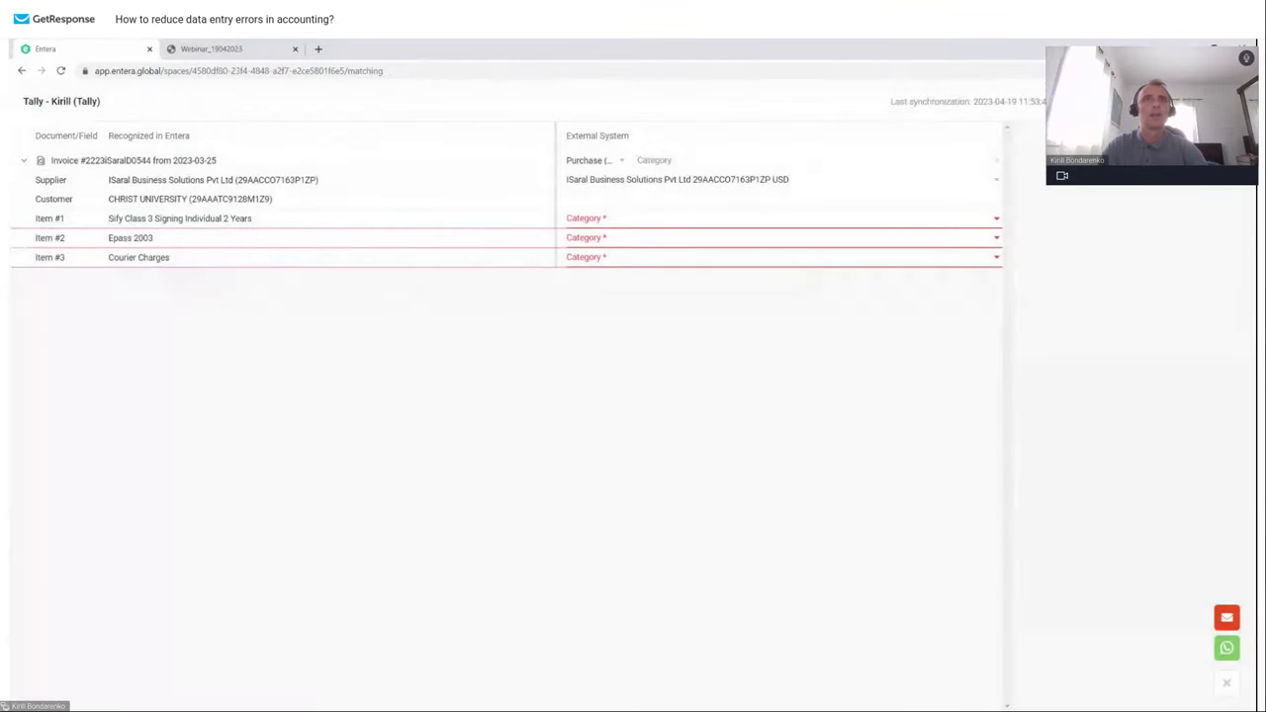
left_click(605, 160)
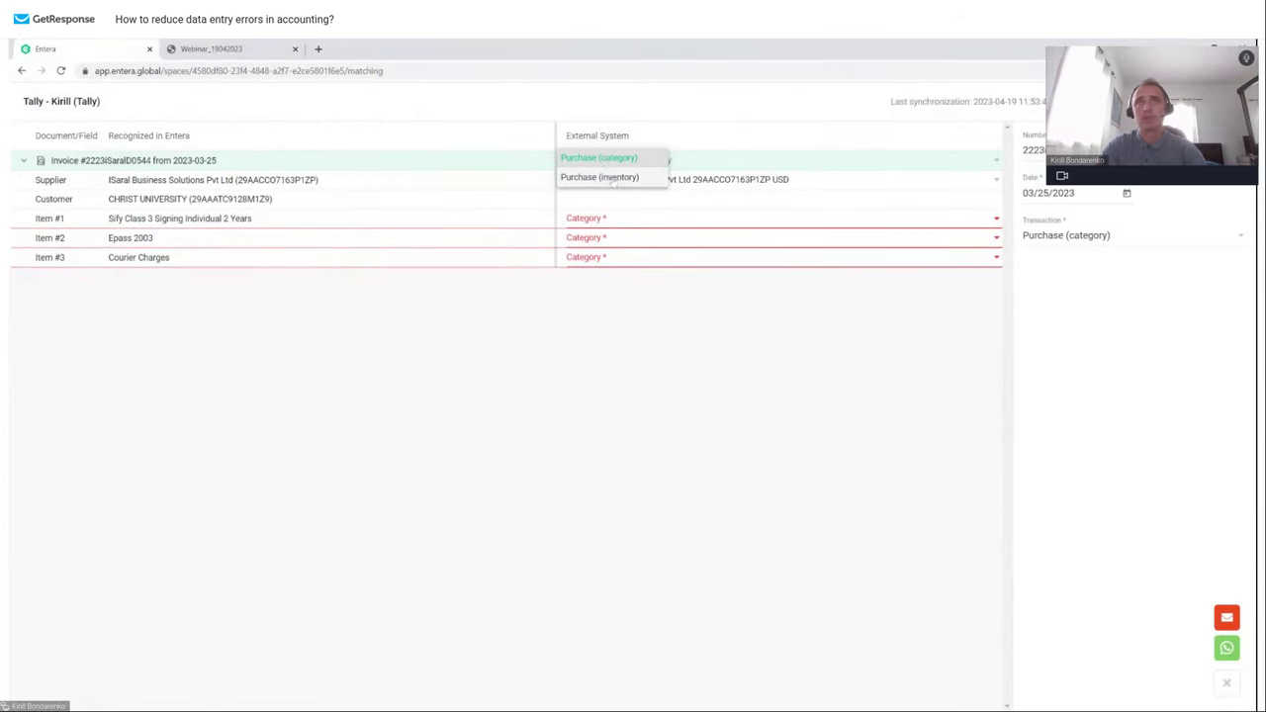
left_click(605, 178)
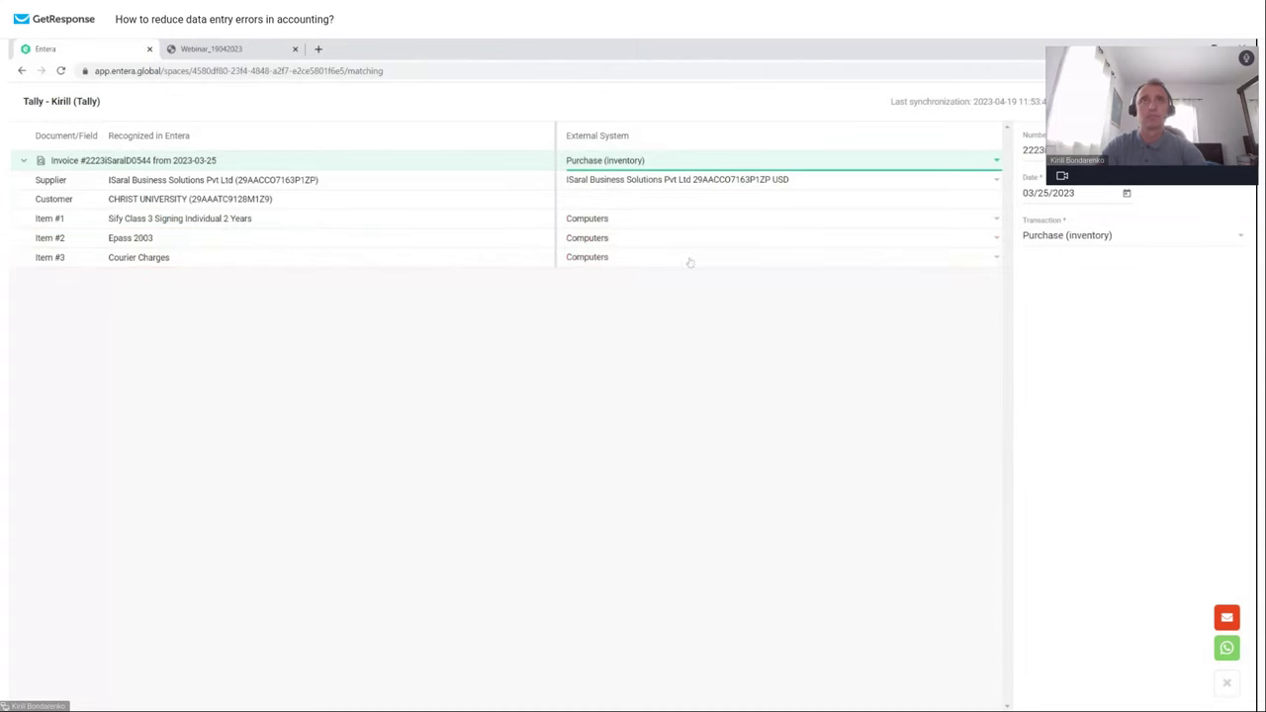
- Match the invoice item Sify Class 3 Signing Individual 2 Years to the Tally item Mobile
left_click(586, 220)
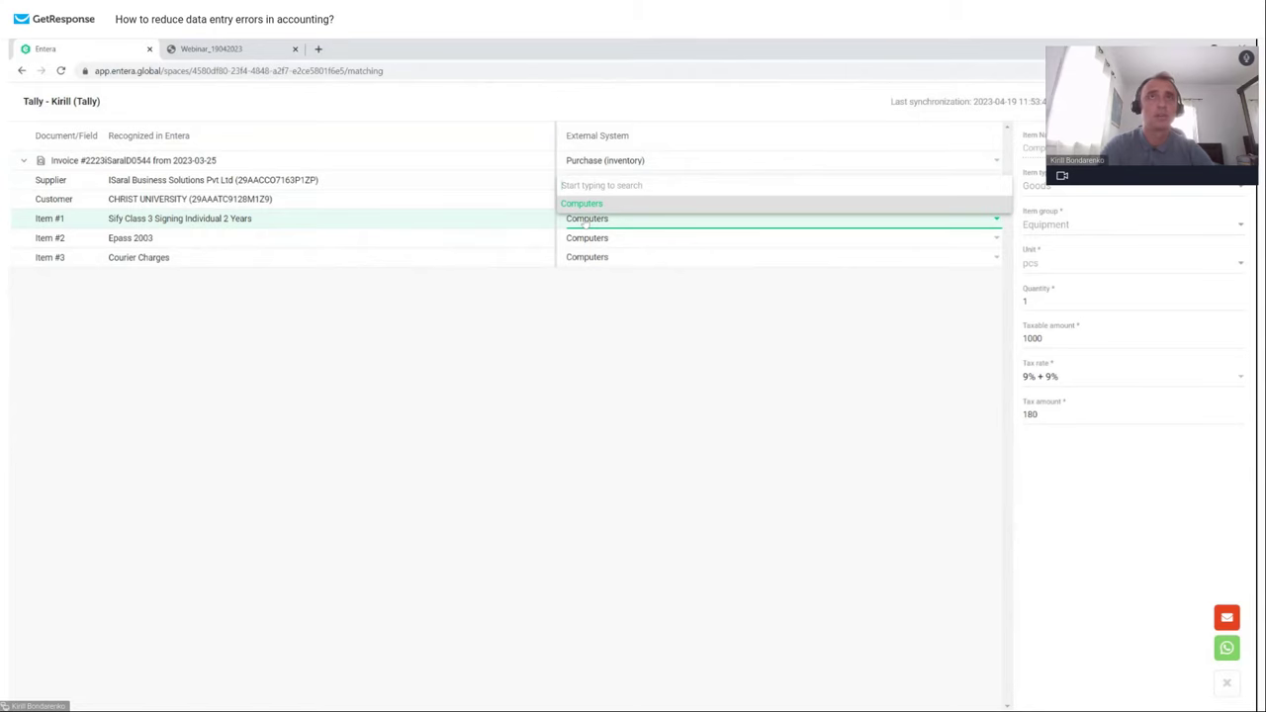
type("C")
type("o")
key("BackSpace")
key("BackSpace")
type("Mob")
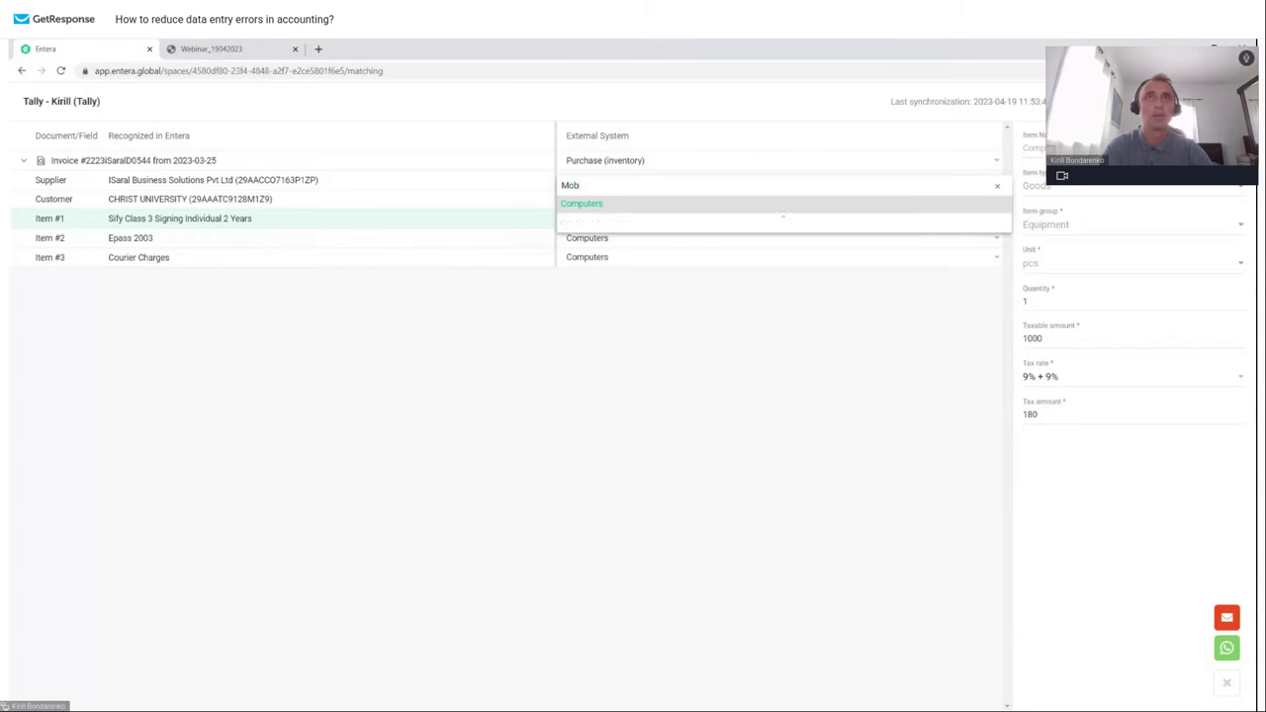
left_click(574, 222)
- Match the items Epass 2003 and Courier Charges to Mobile, and send the matched invoice for uploading
left_click(587, 240)
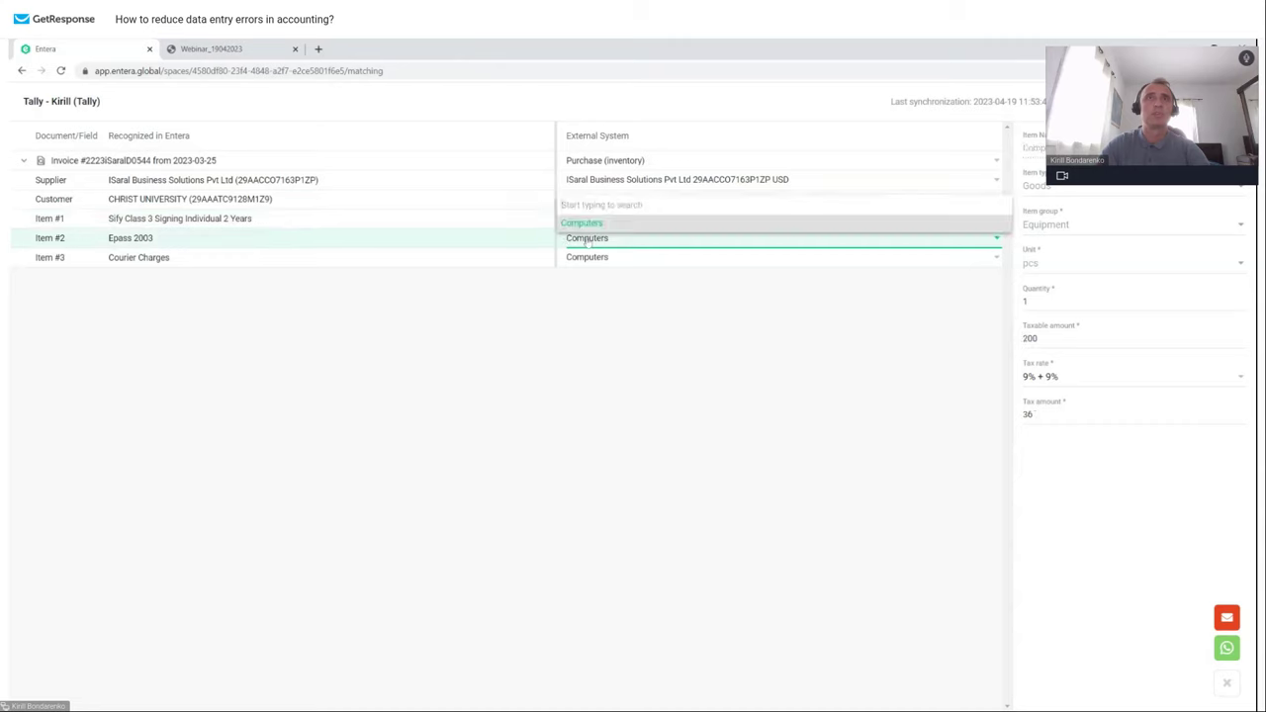
type("Mobi")
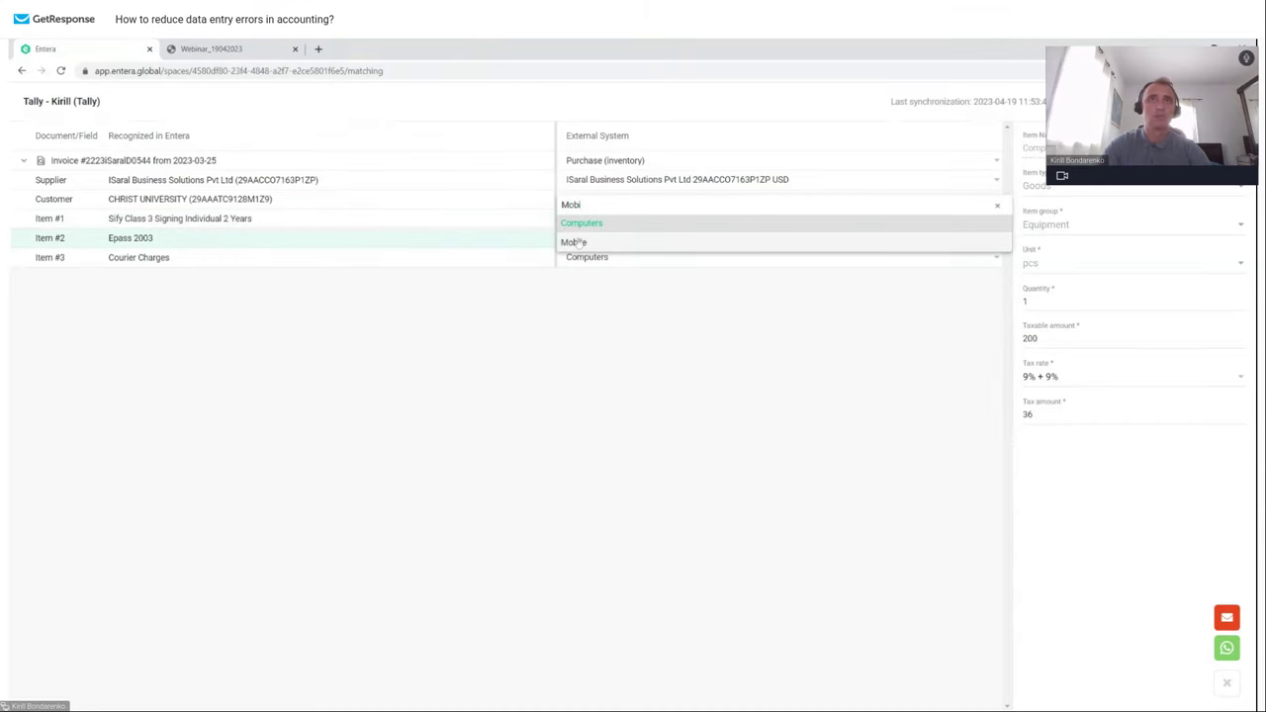
left_click(575, 241)
left_click(579, 257)
type("Mob")
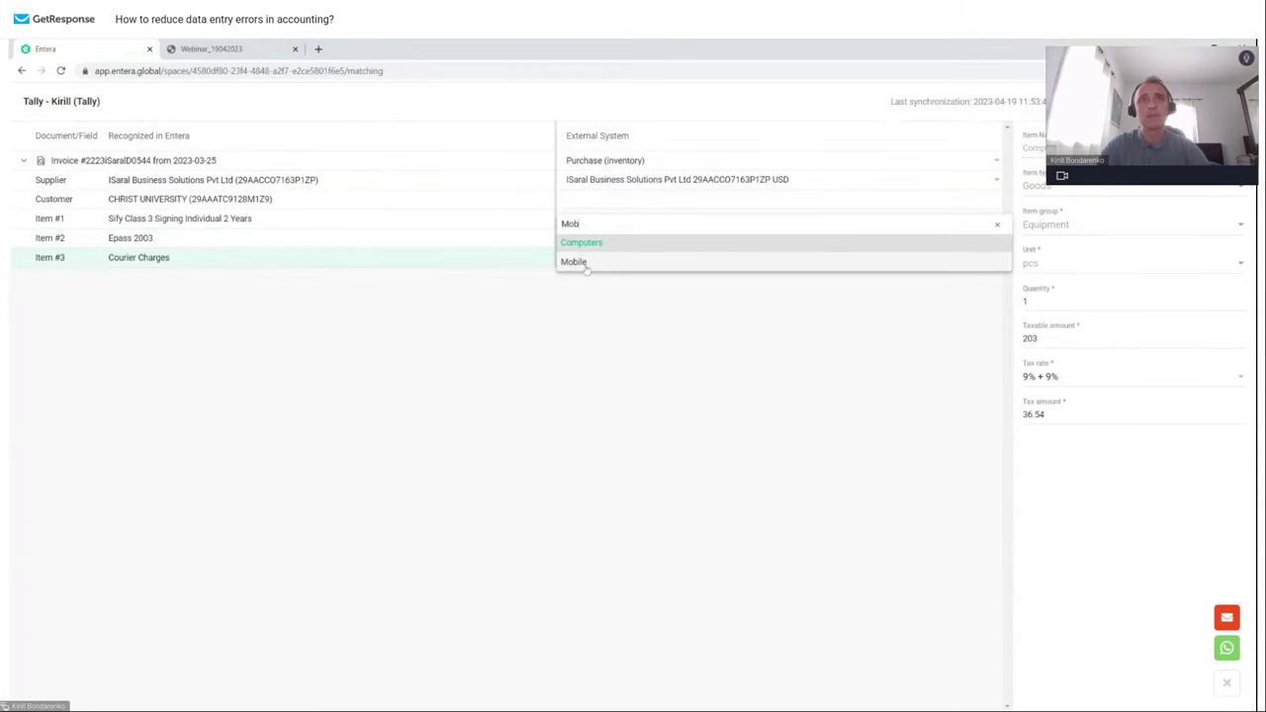
left_click(582, 262)
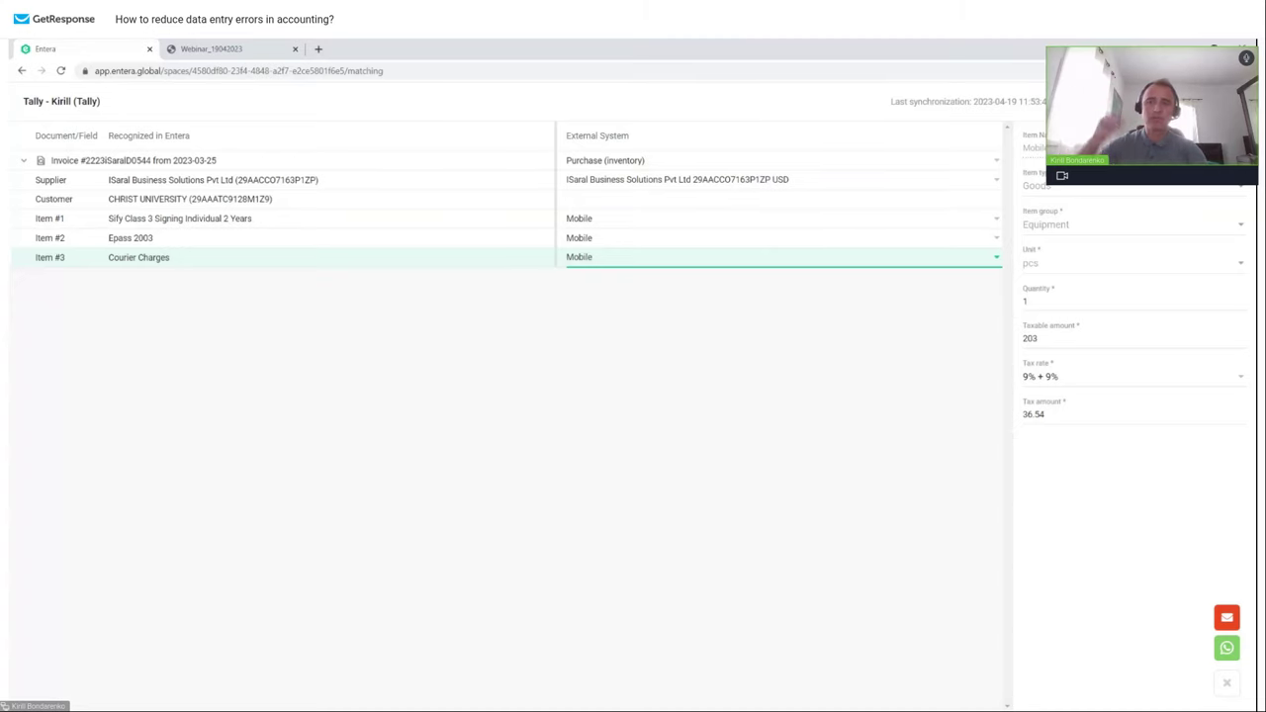
left_click(556, 359)
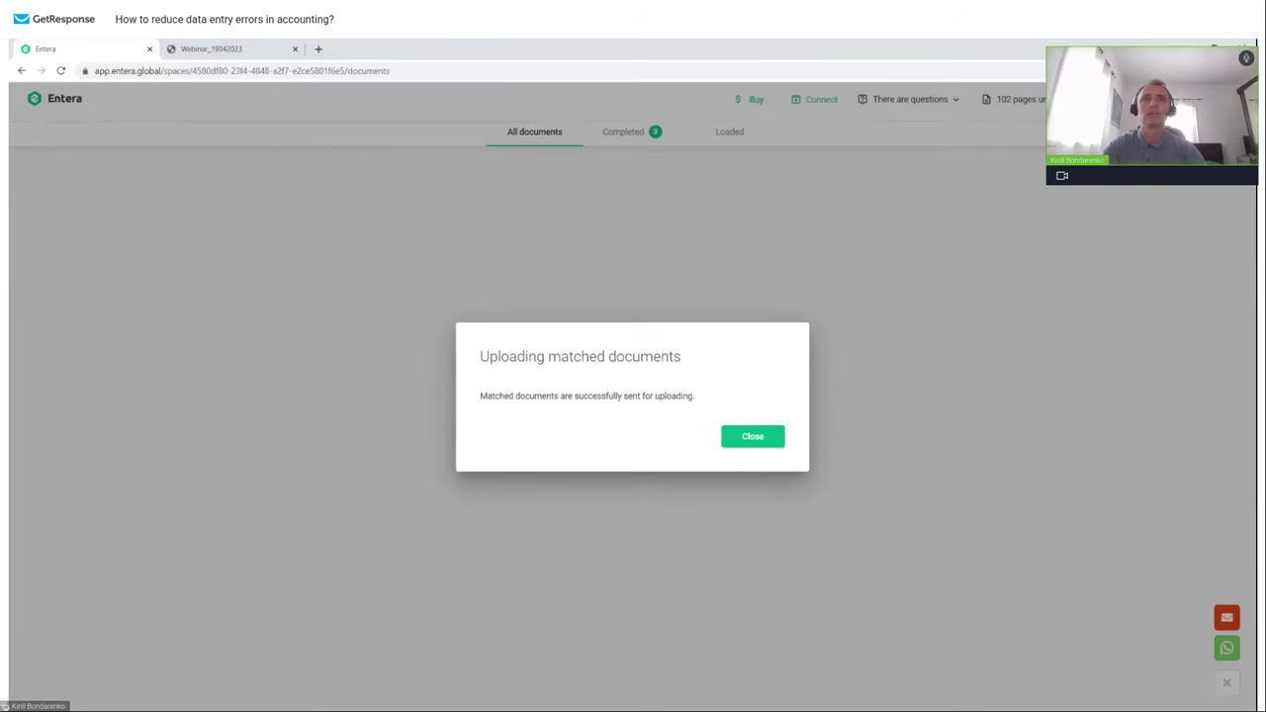
left_click(754, 439)
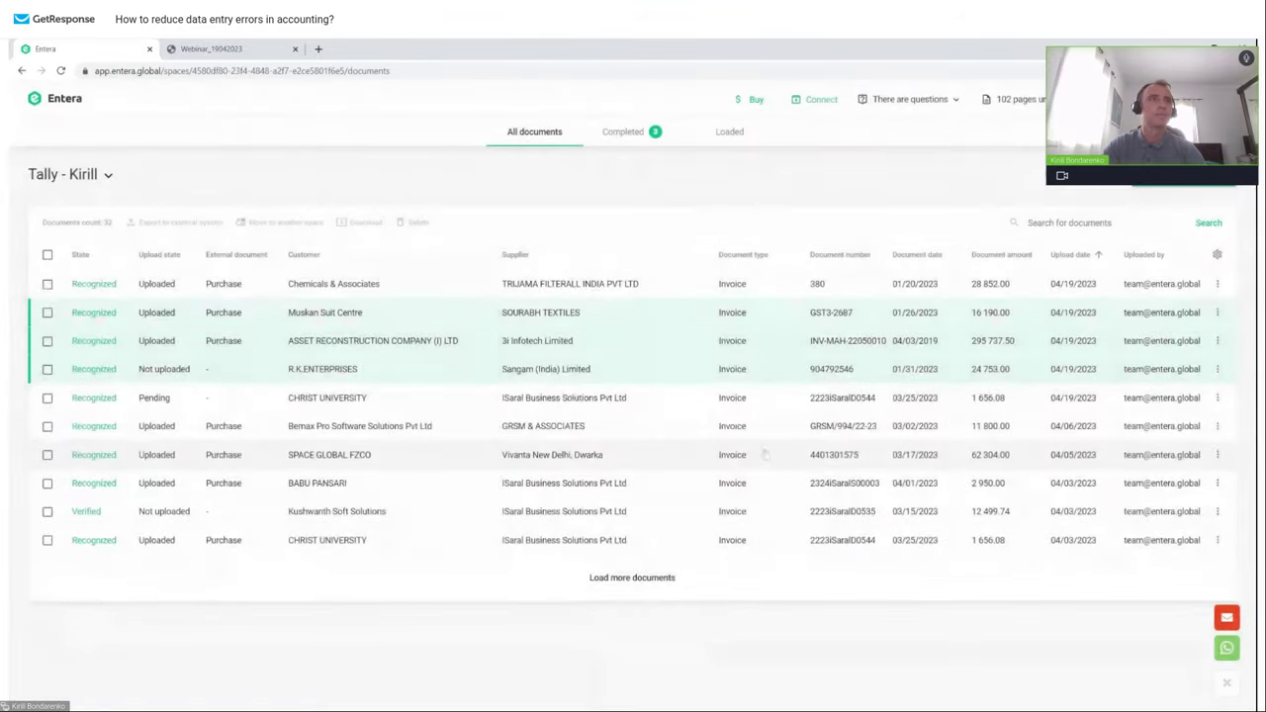
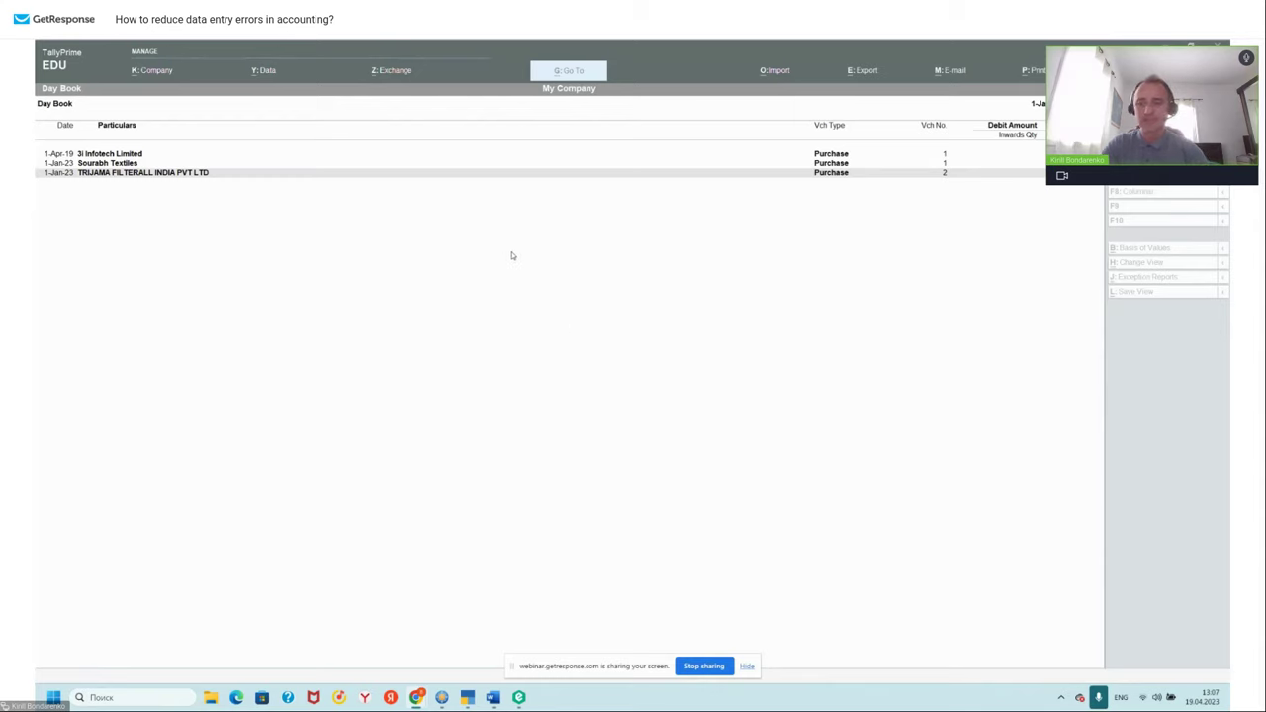
- Switch to the Entera desktop connector, get the docs for My Company into Tally, and close the connector
left_click(108, 154)
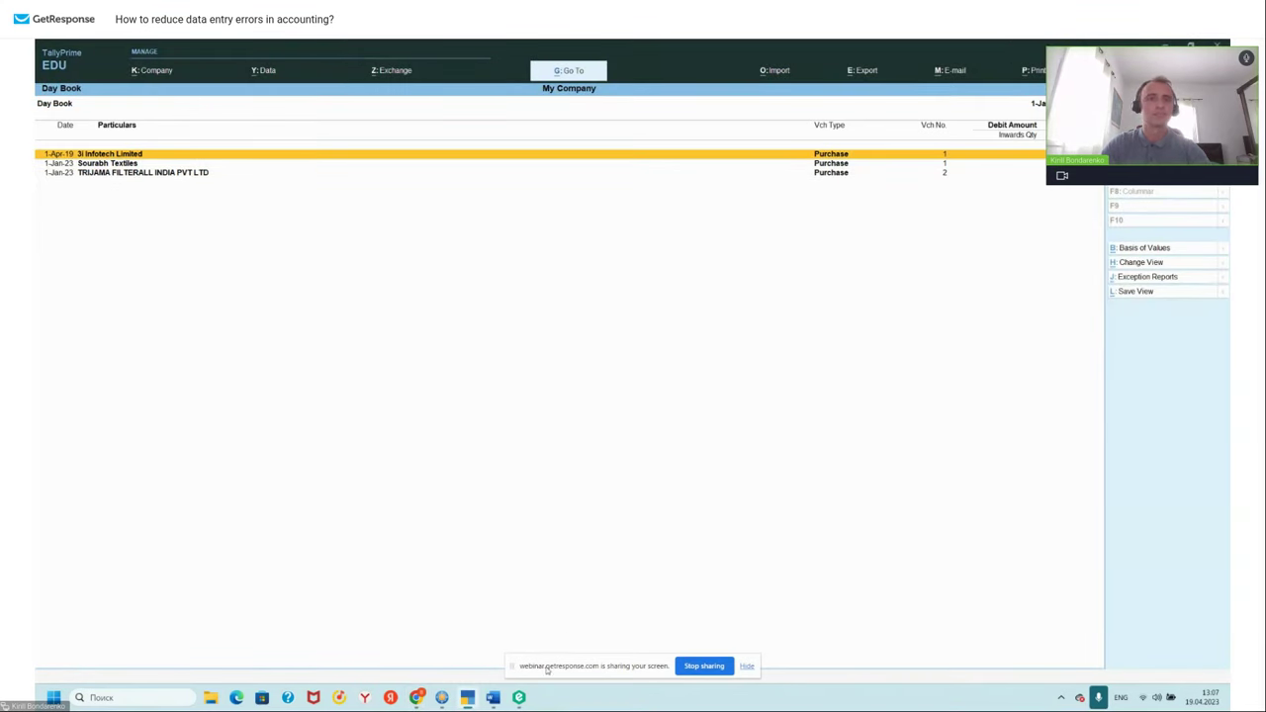
left_click(518, 697)
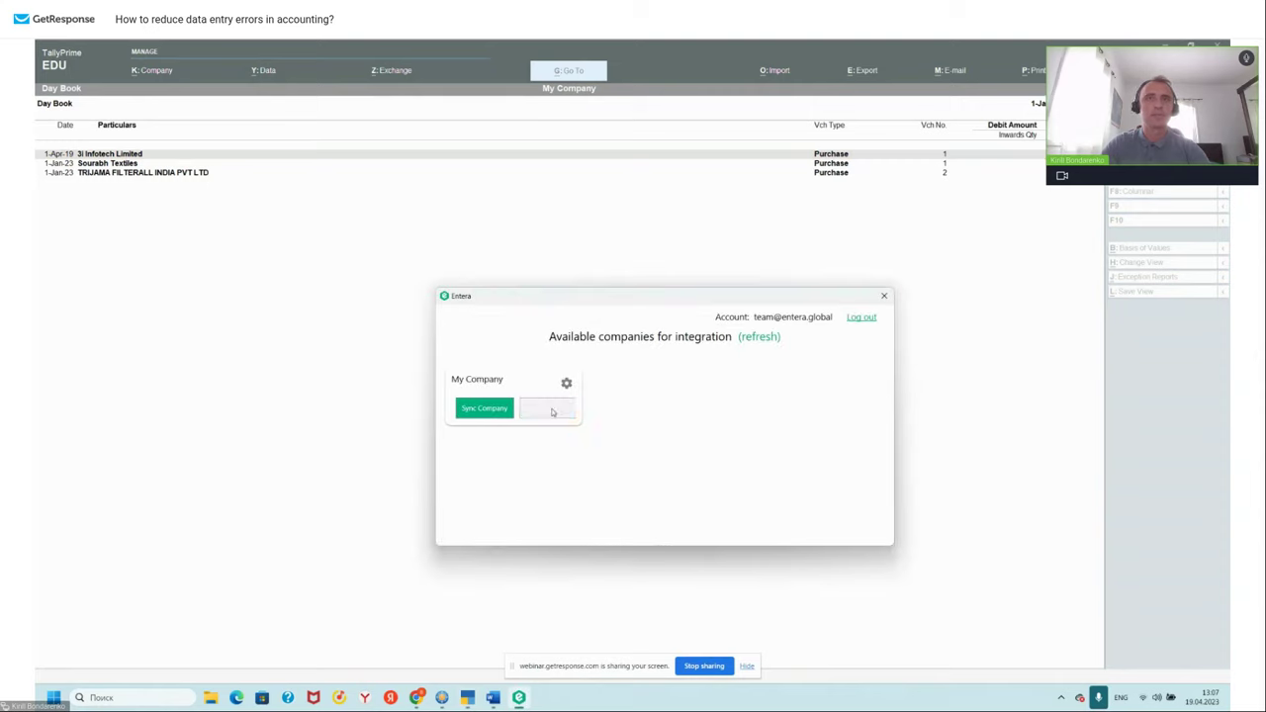
left_click(553, 412)
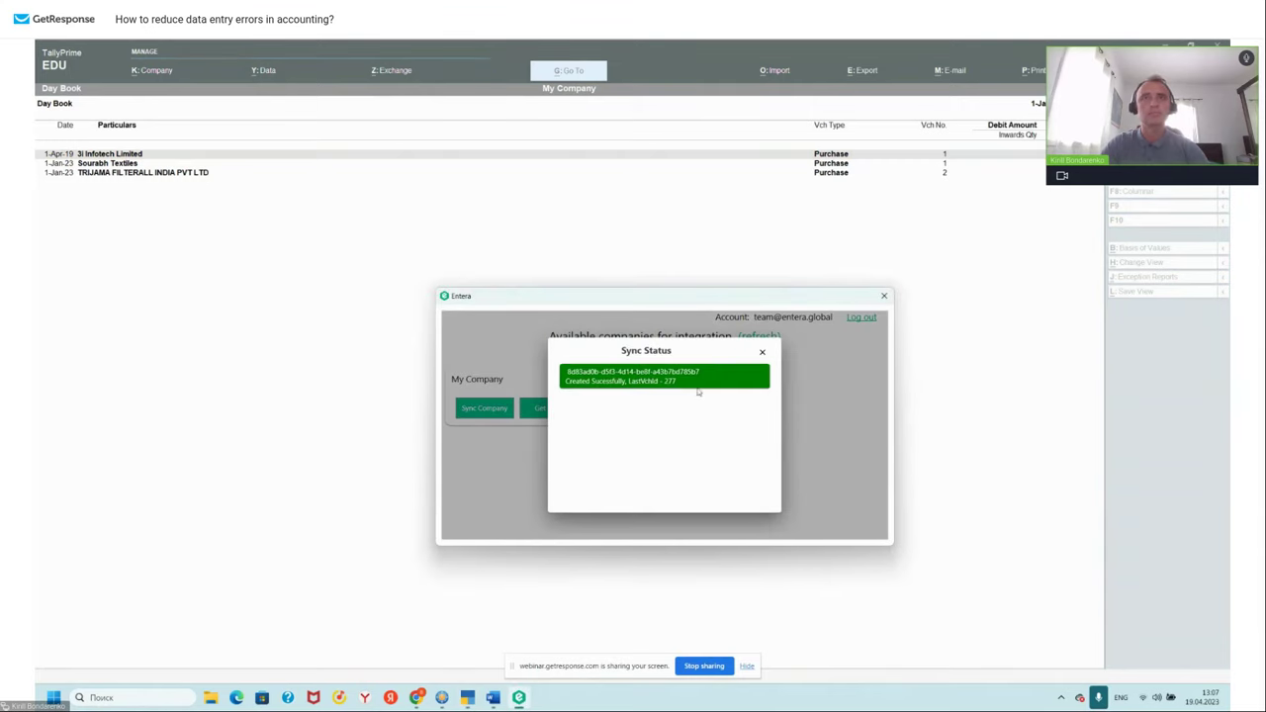
left_click(762, 352)
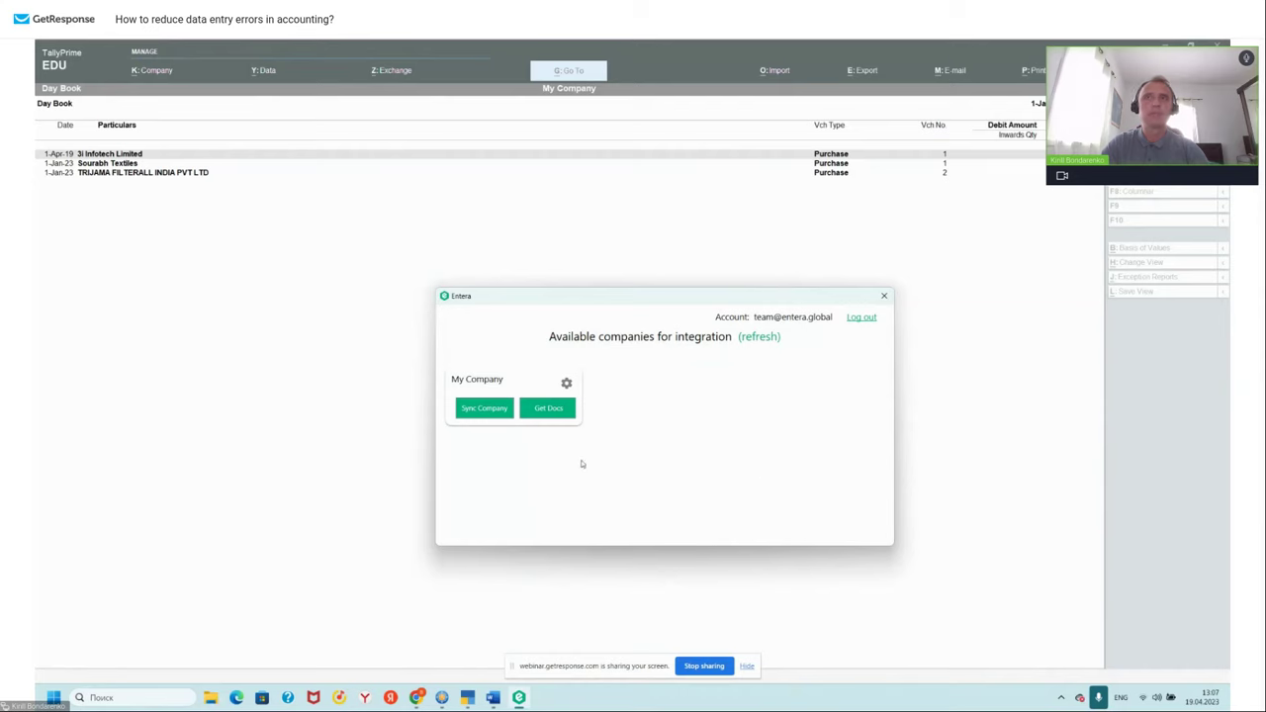
left_click(884, 295)
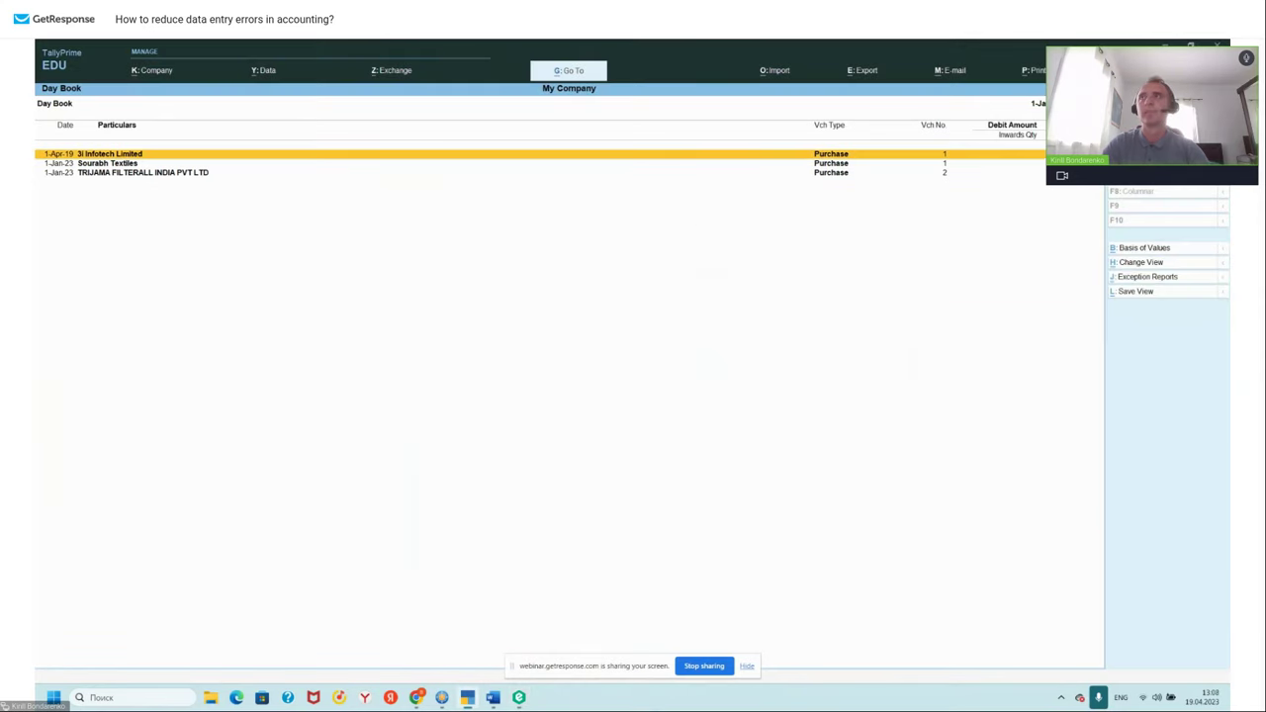
left_click(1034, 103)
left_click(1015, 93)
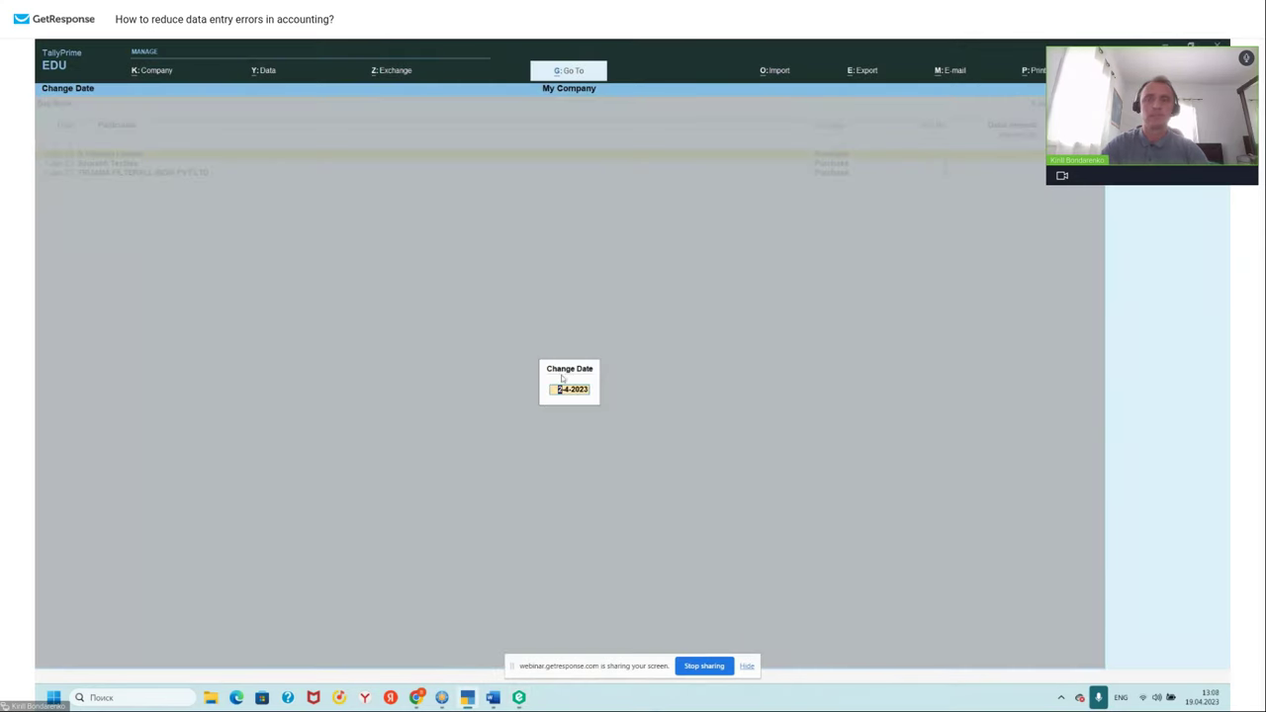
key("BackSpace")
key("BackSpace")
key("BackSpace")
key("BackSpace")
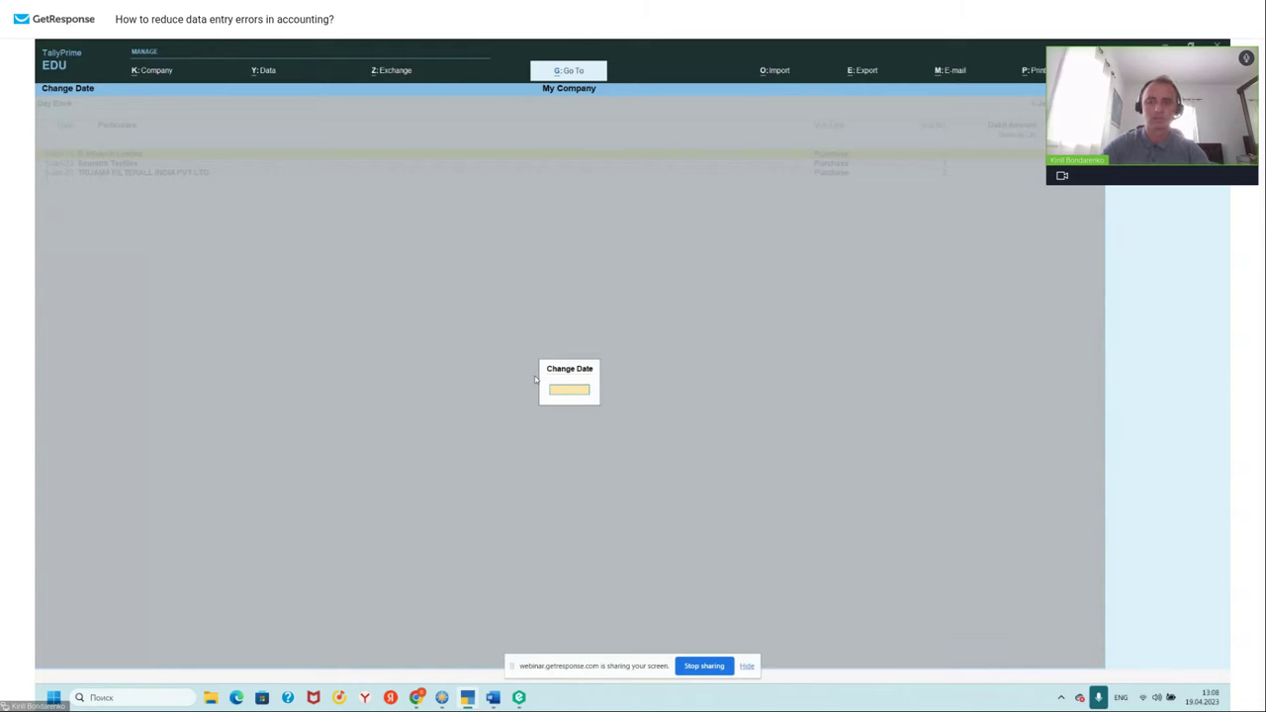
key("Escape")
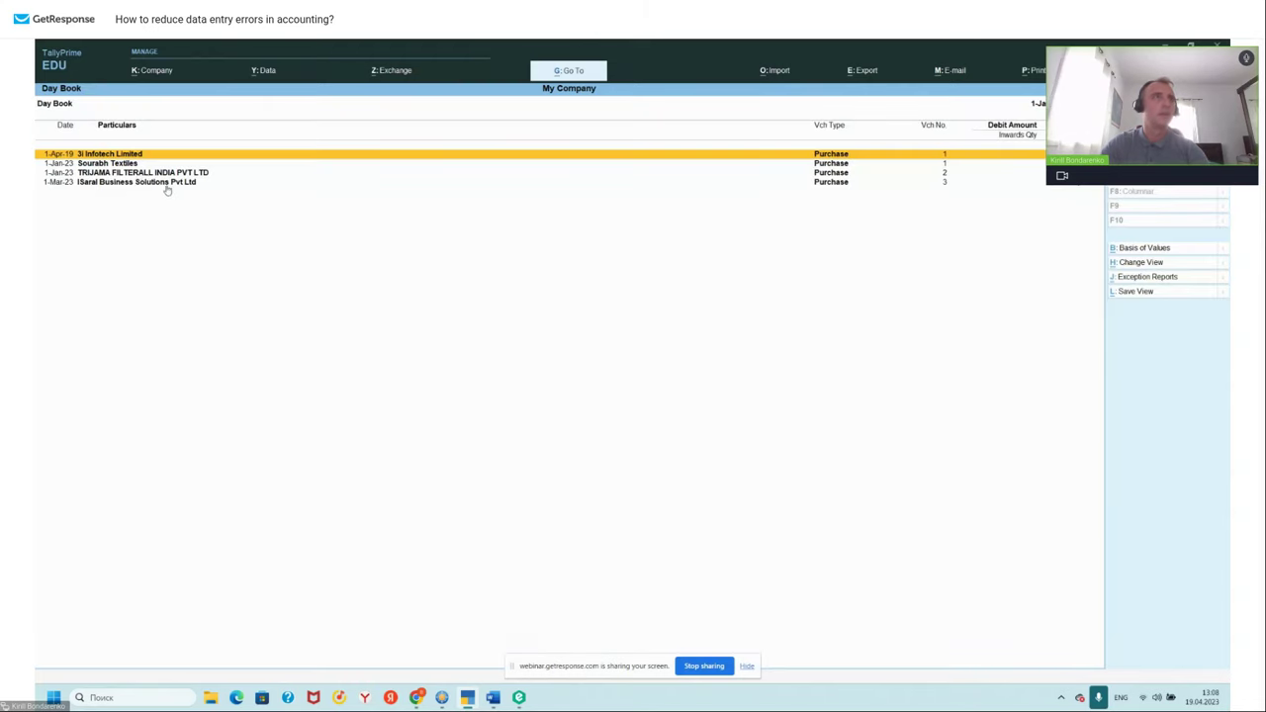
- Delete the 3i Infotech, Sourabh Textiles, TRIJAMA FILTERALL and ISaral purchase vouchers from the Day Book and return to the Gateway of Tally
left_click(127, 184)
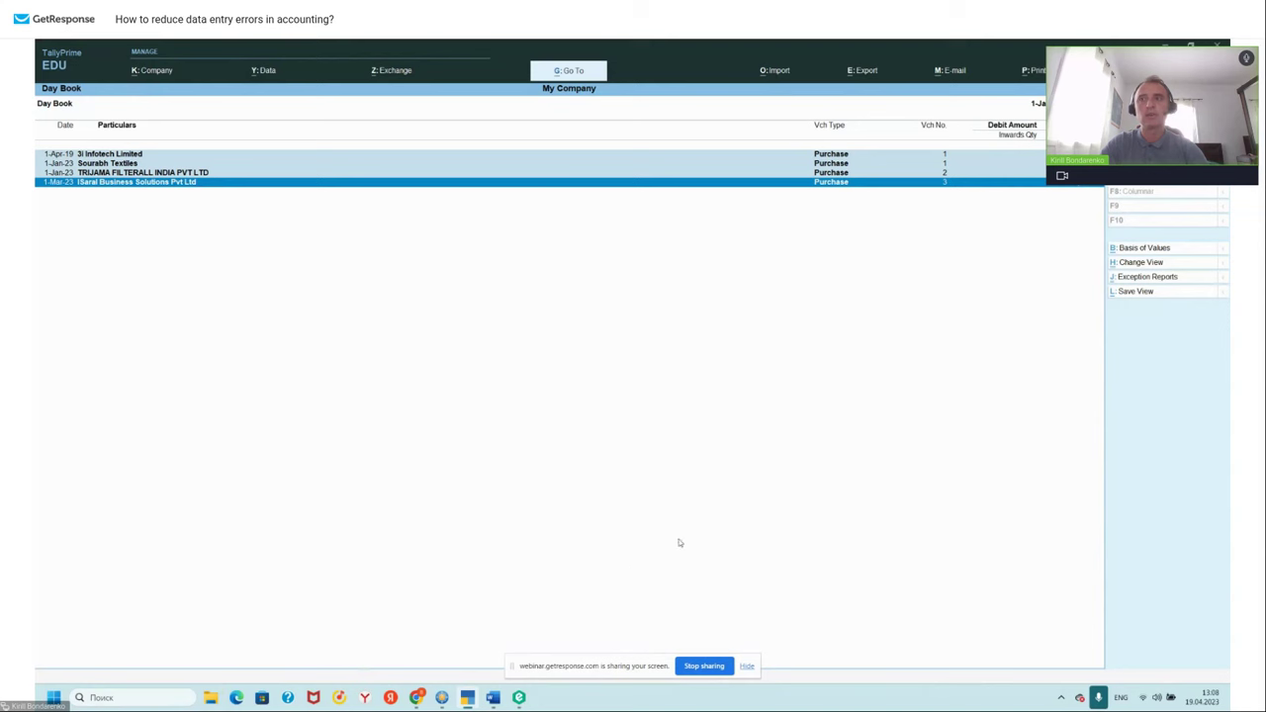
key("super+Down")
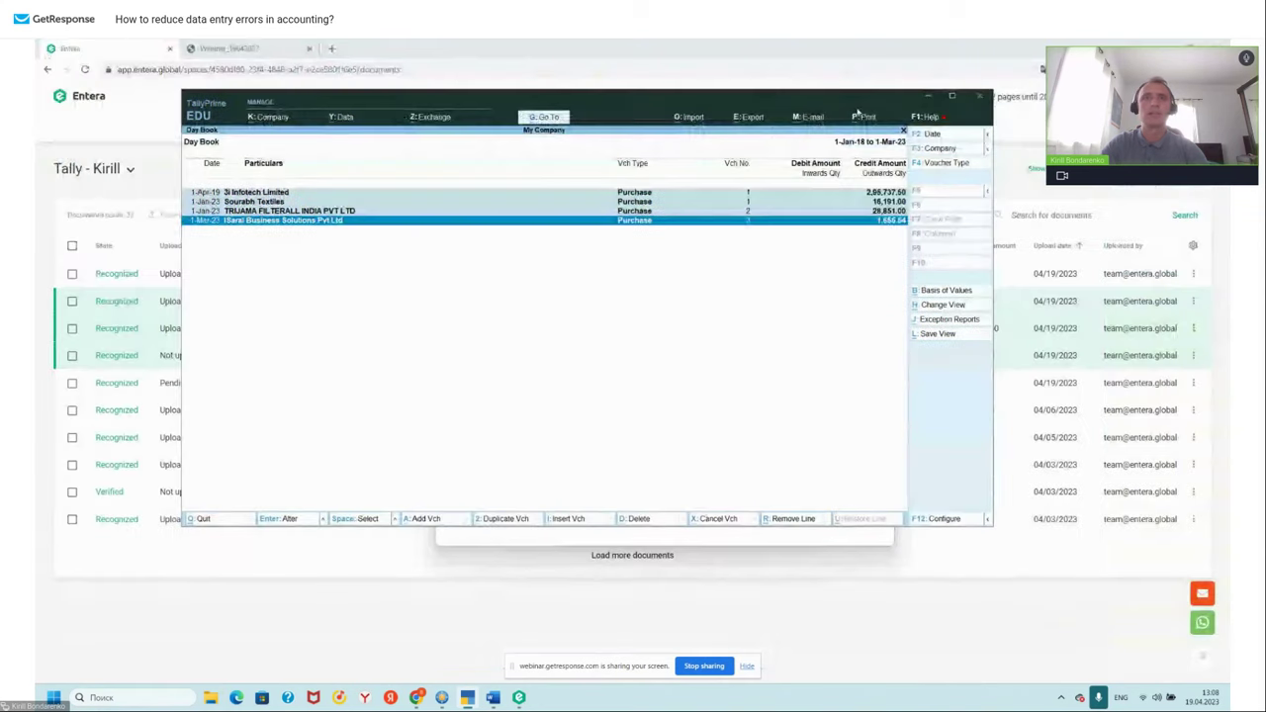
left_click(645, 520)
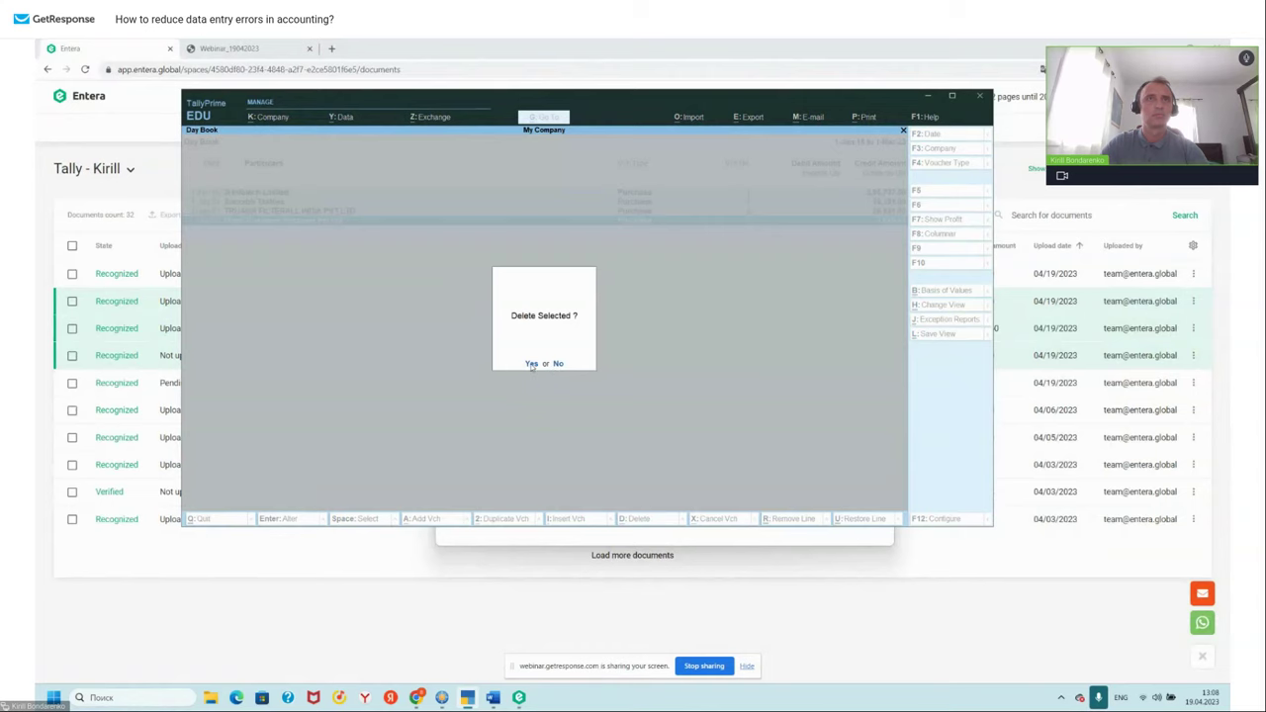
left_click(531, 364)
left_click(952, 95)
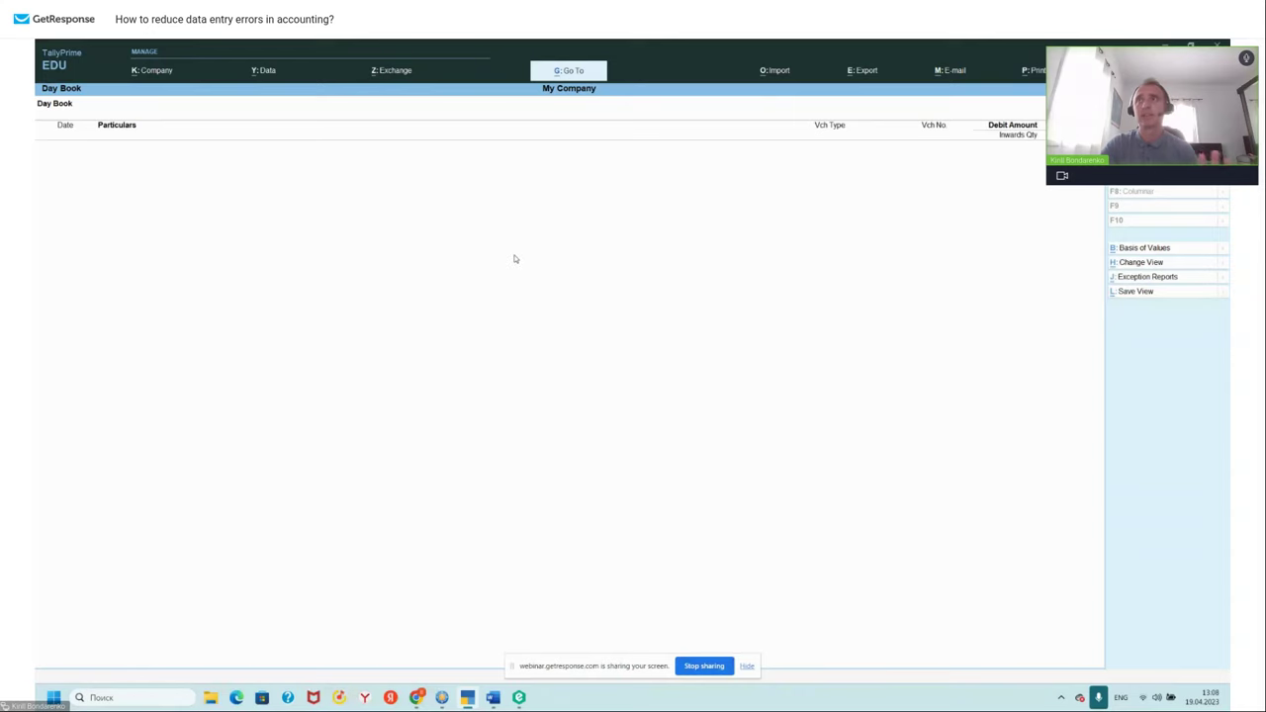
key("Escape")
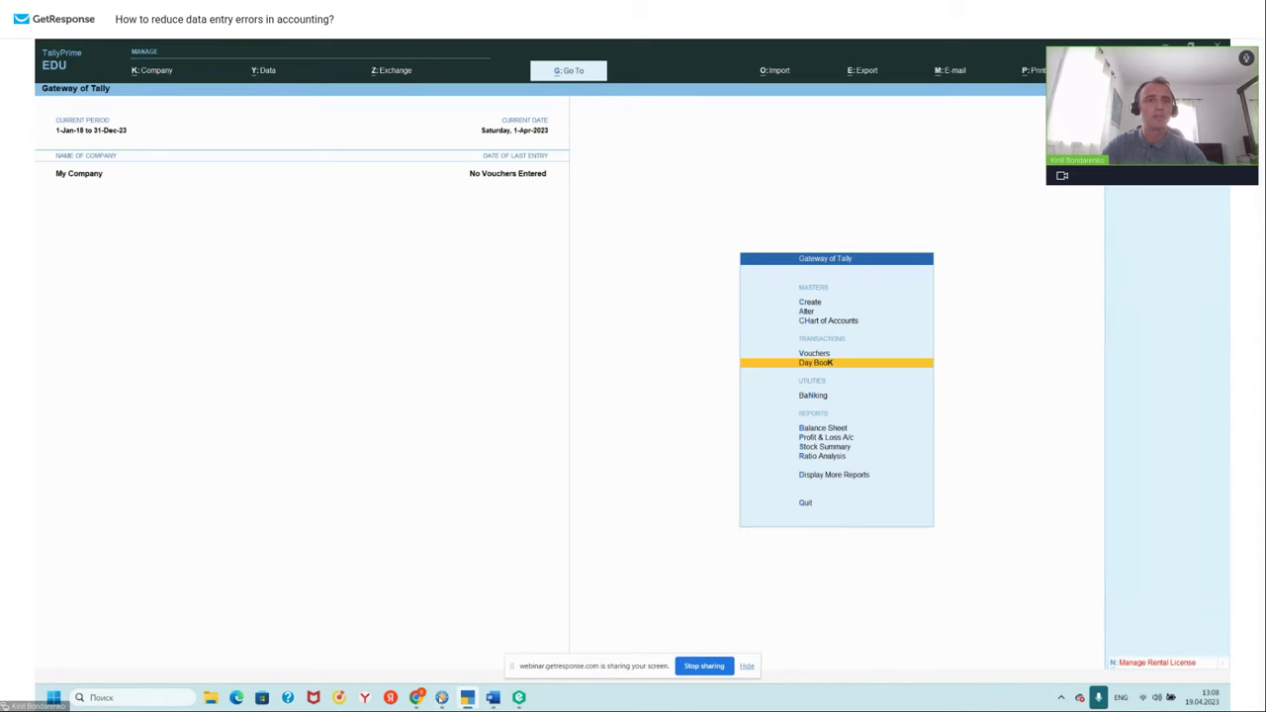
- Switch to Entera in the browser and delete the five invoices uploaded on 04/19/2023 from the document list
mouse_move(417, 697)
left_click(315, 633)
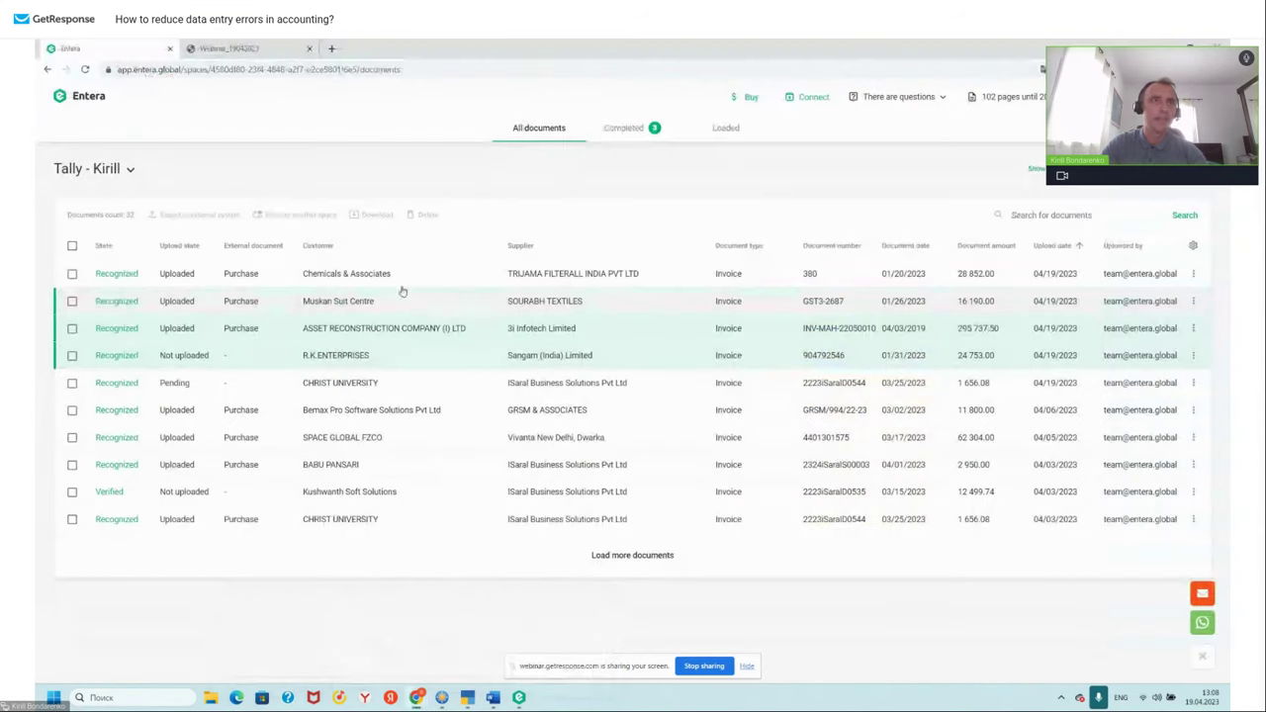
left_click(71, 273)
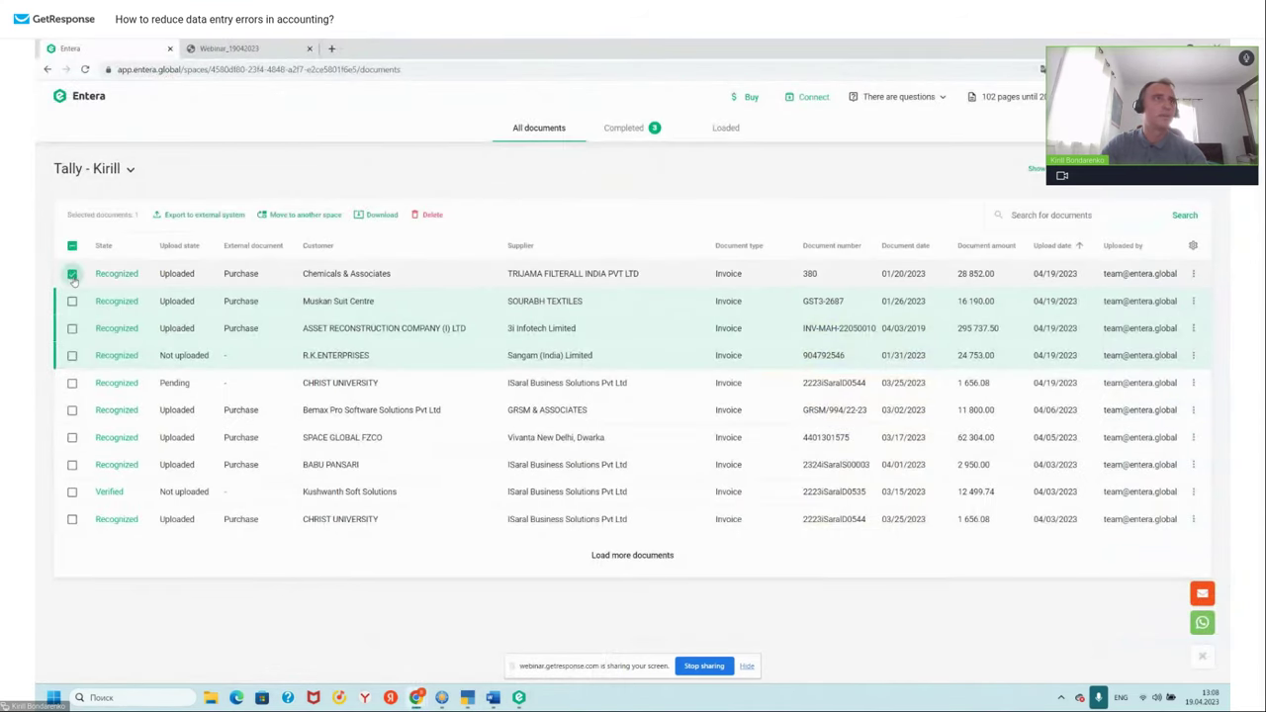
left_click(71, 274)
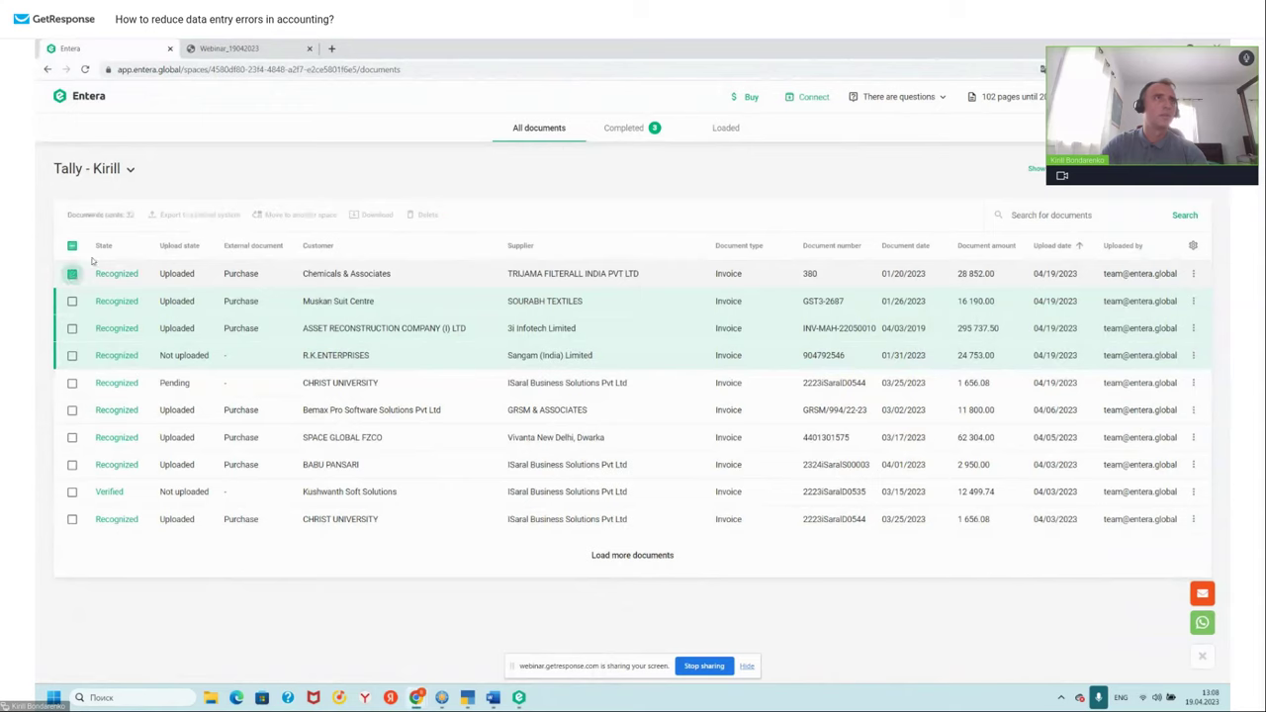
left_click(103, 96)
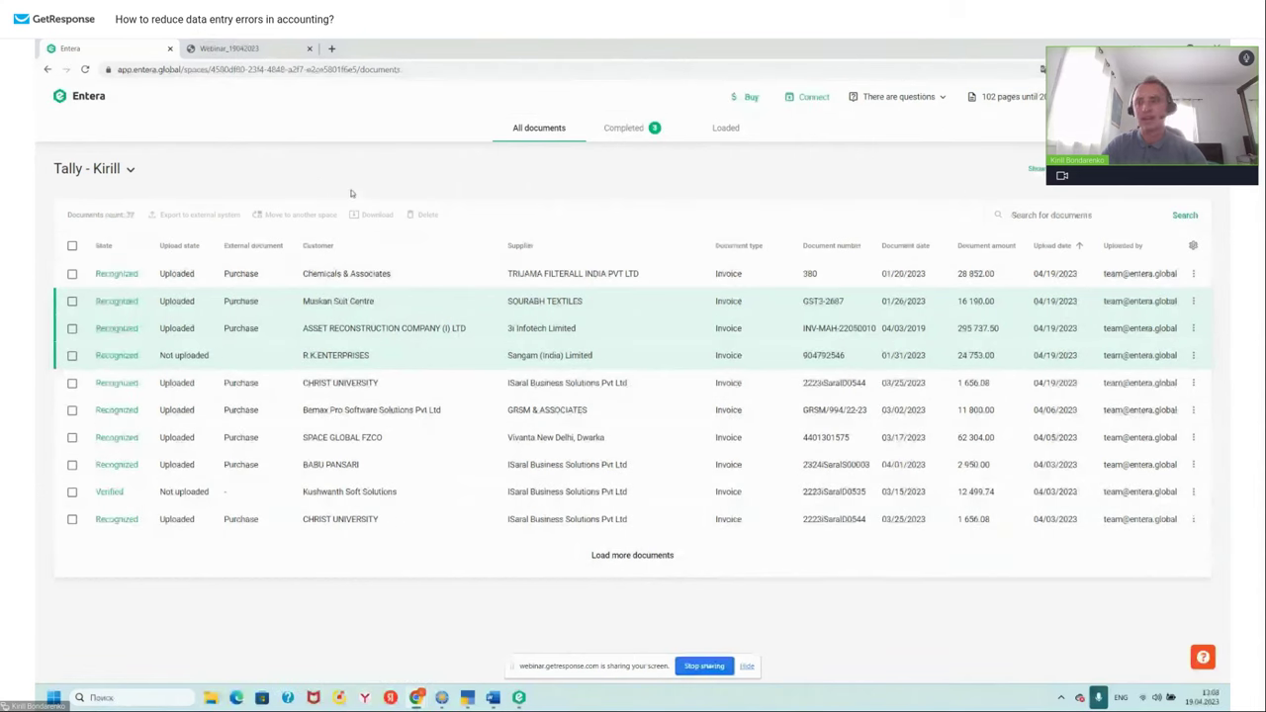
left_click(71, 273)
left_click(71, 301)
left_click(71, 328)
left_click(71, 355)
left_click(71, 383)
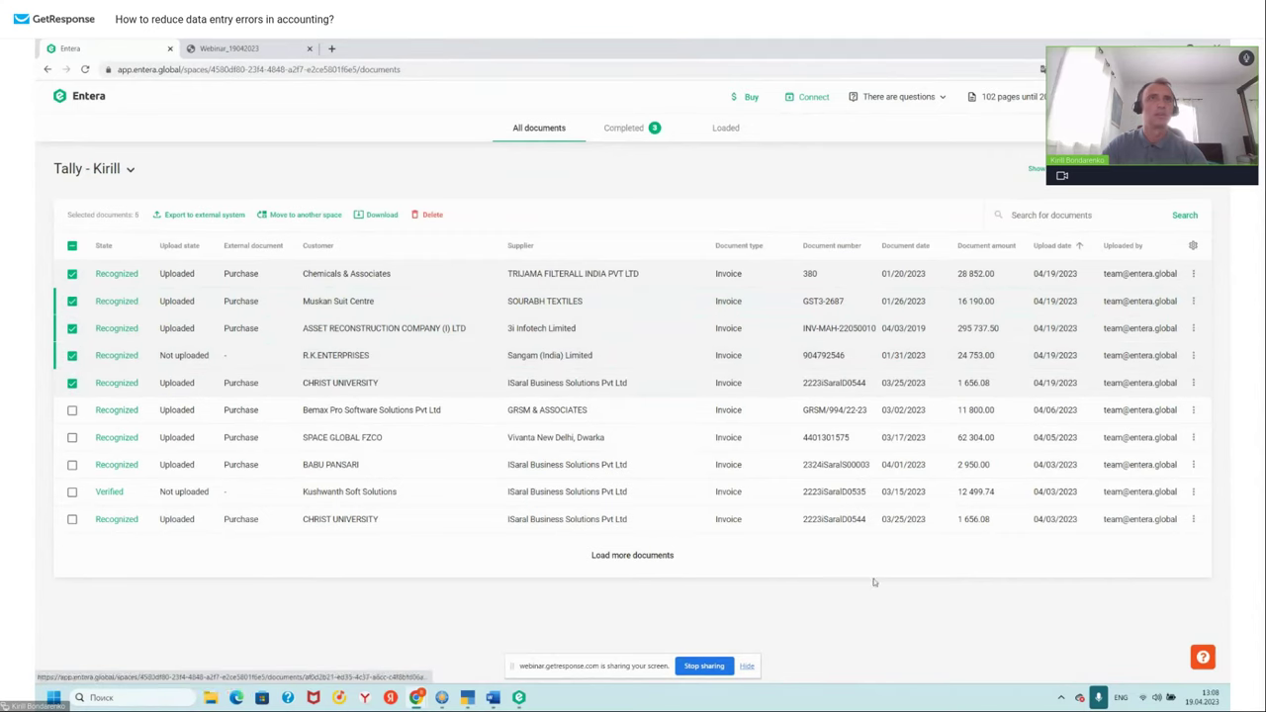
left_click(428, 213)
left_click(714, 431)
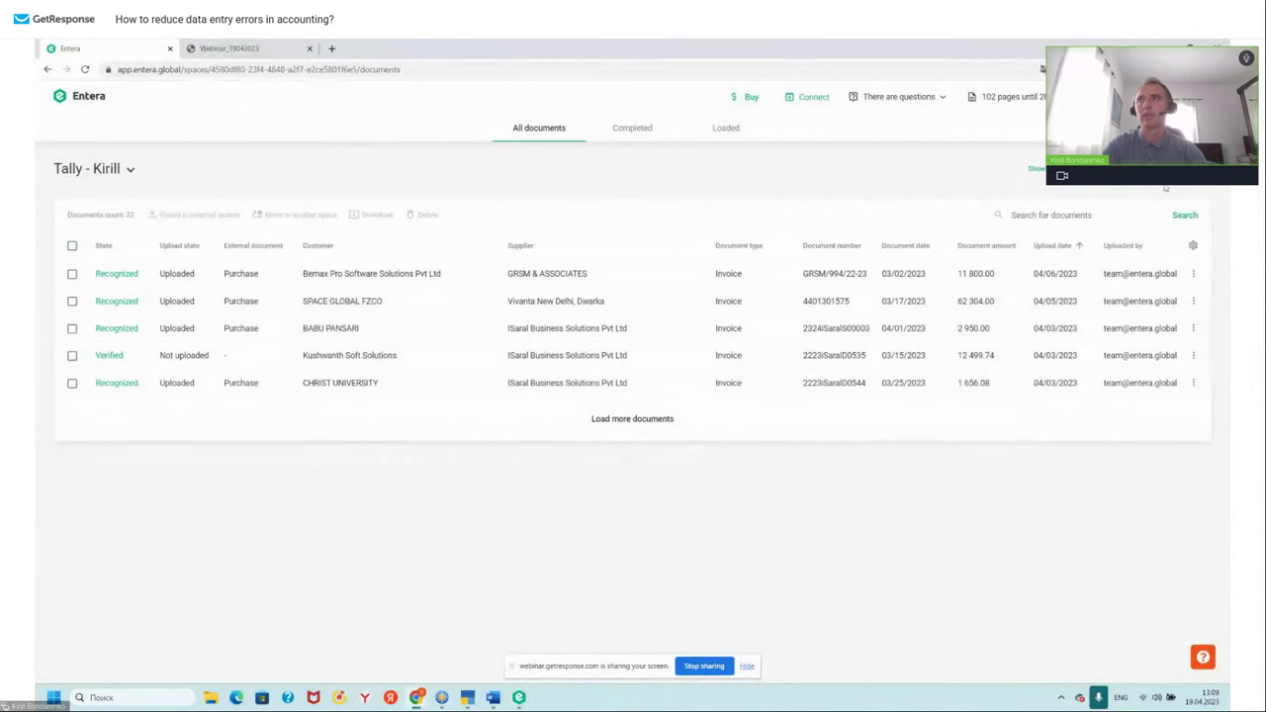
- Send 07_Inventory invoice, 01_Gst3-2687-1, 02_Infotech_poor quality, 05_Invoice Sangam and 06_Trijama for recognition, and open the list of loaded files
left_click(1147, 168)
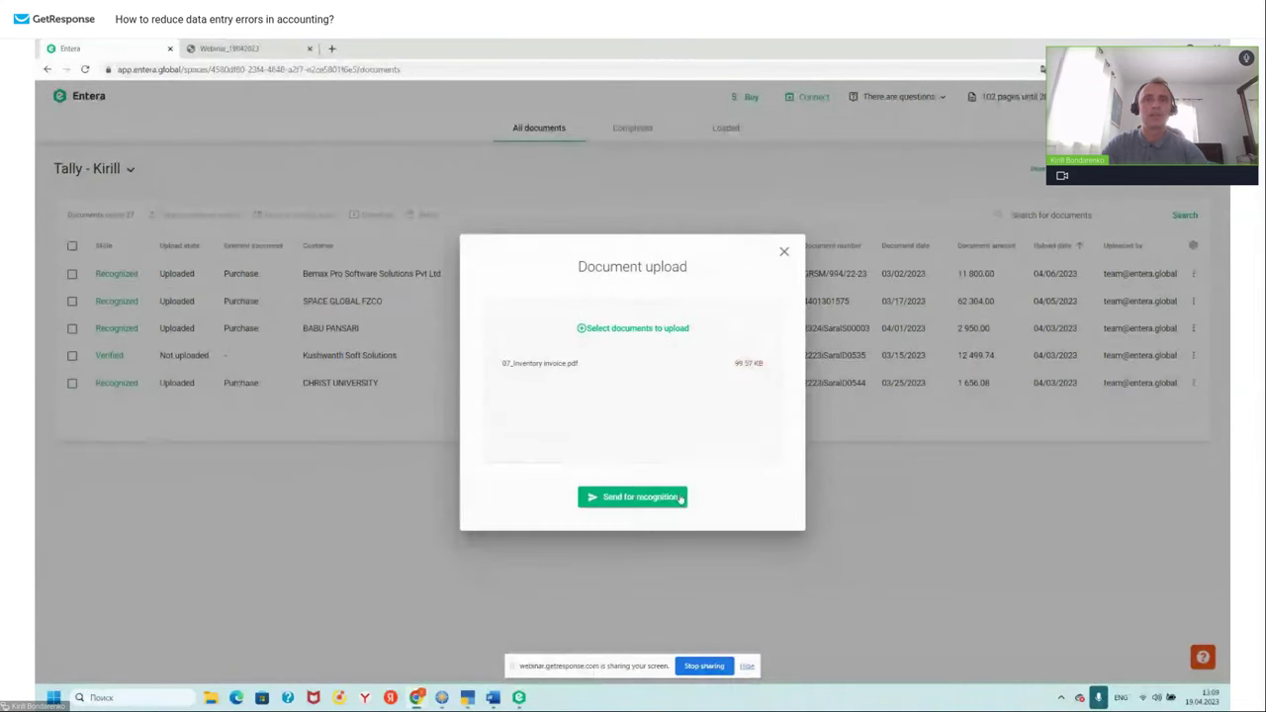
left_click(650, 495)
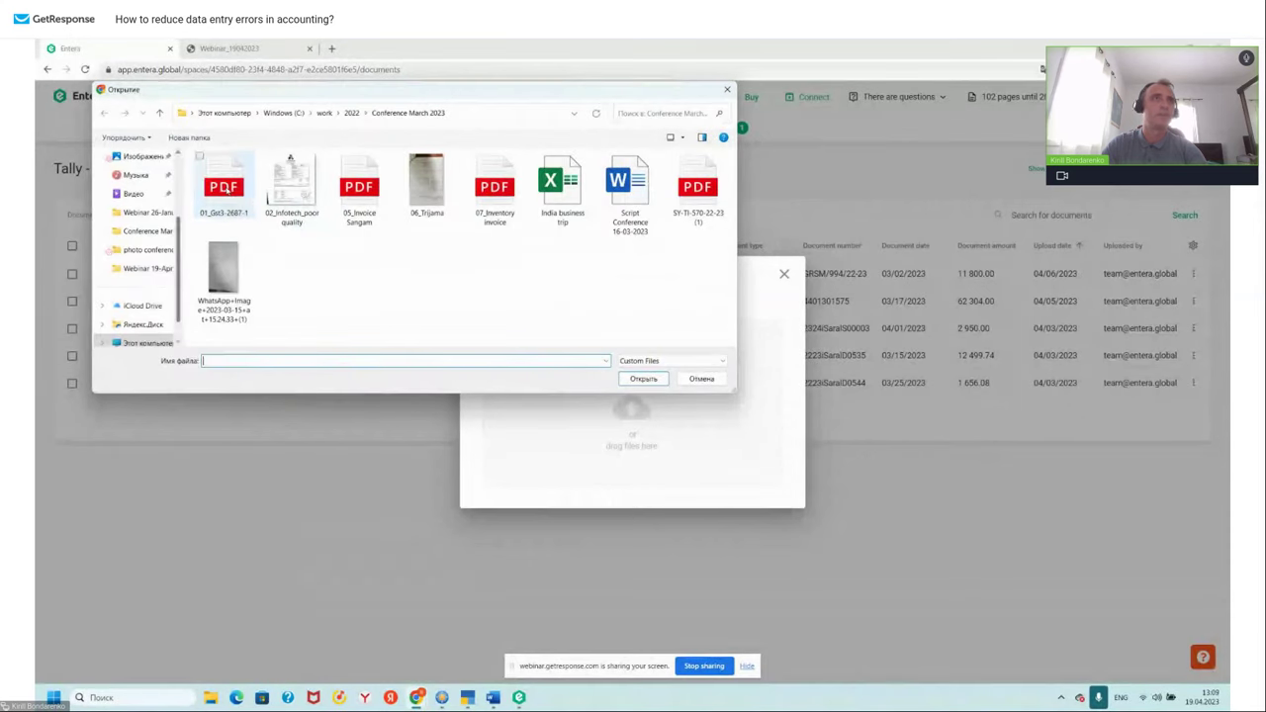
left_click(224, 188)
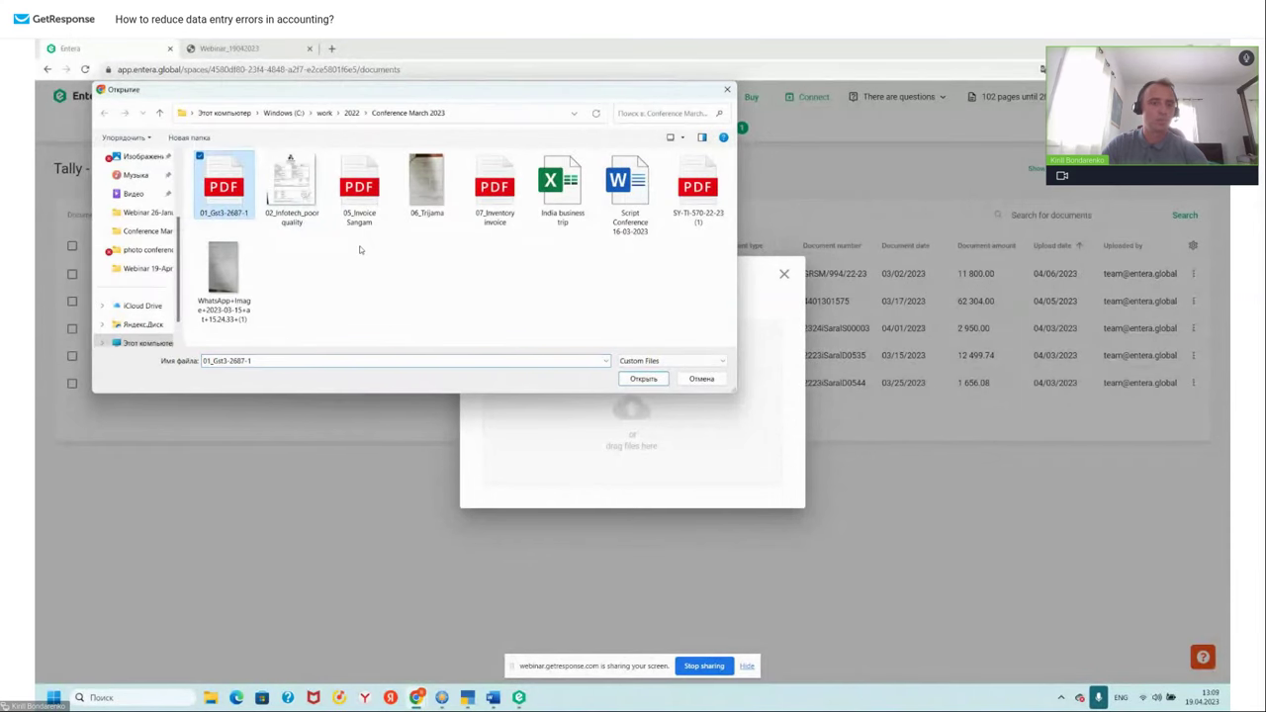
left_click(428, 188, "shift")
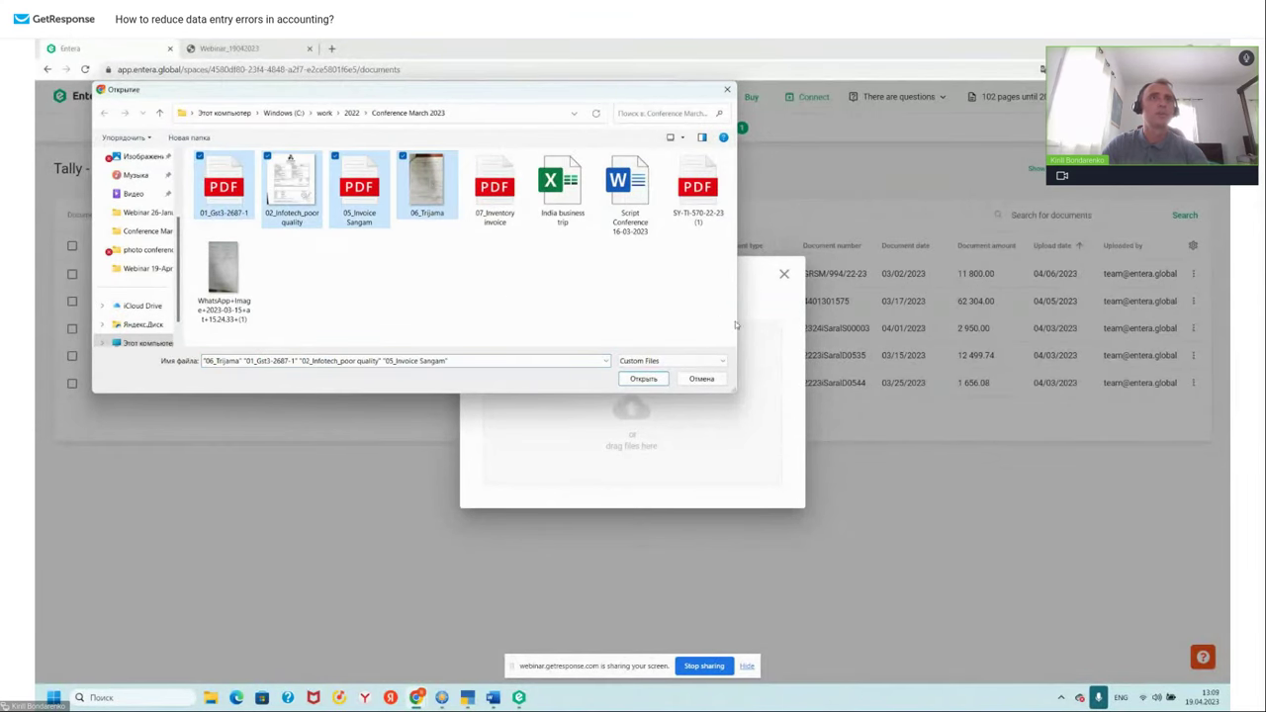
left_click(642, 378)
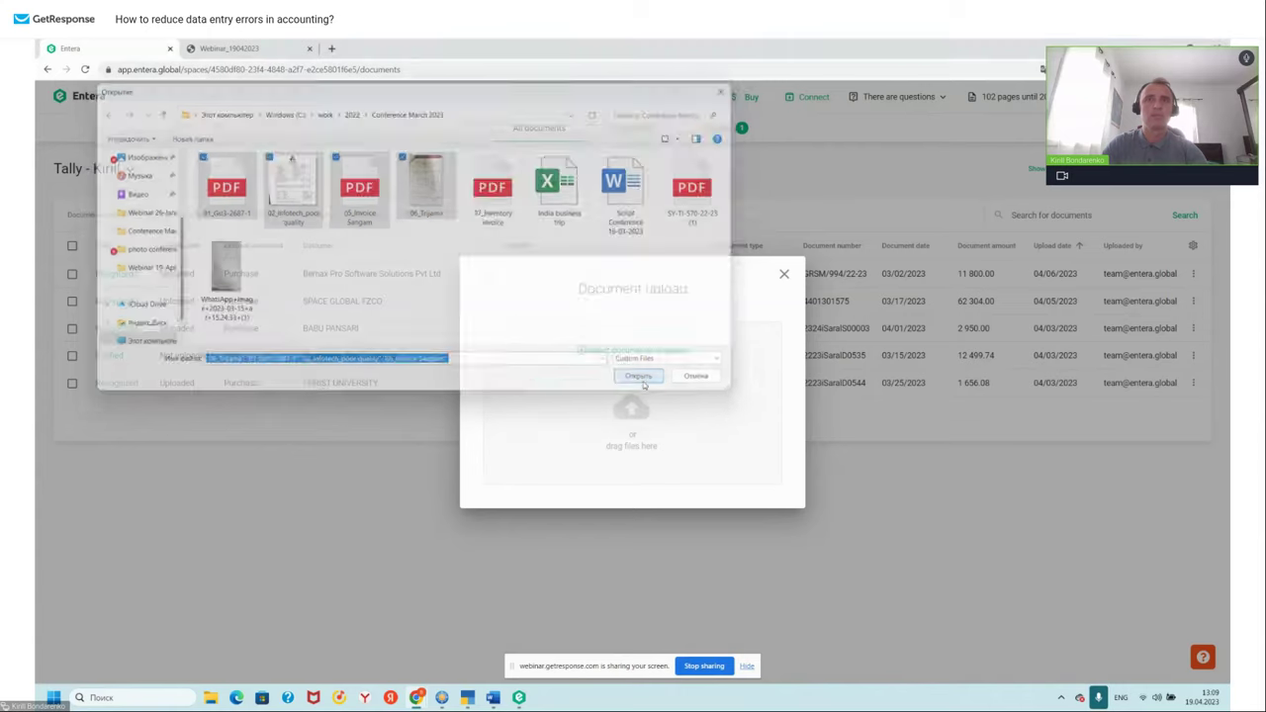
left_click(641, 497)
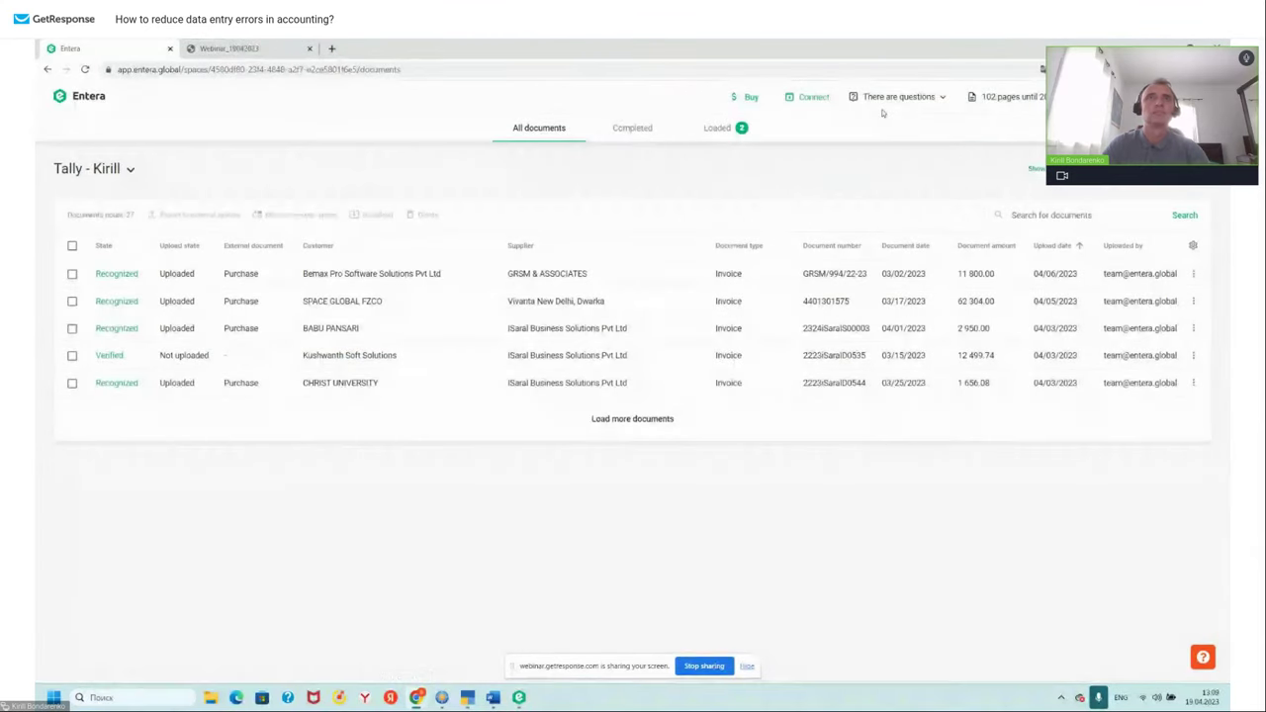
left_click(729, 143)
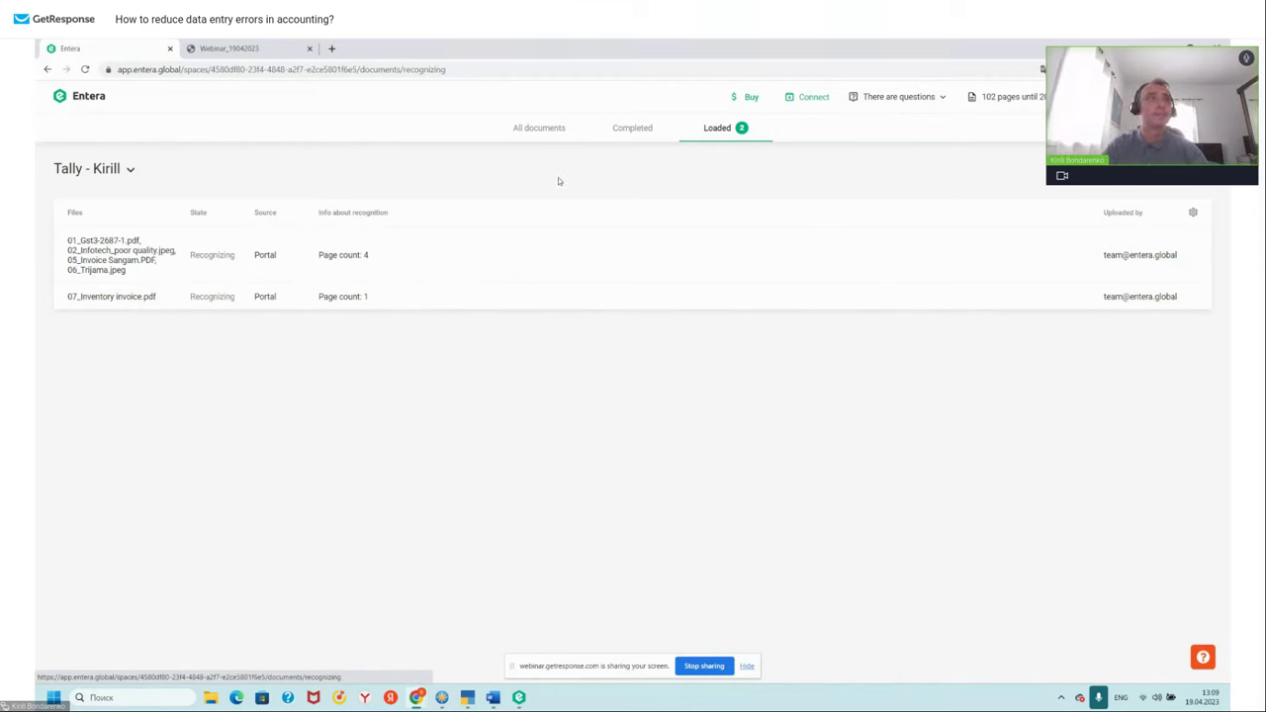
- Filter the completed documents by document date from 03/01/2022 to 04/19/2023
left_click(637, 130)
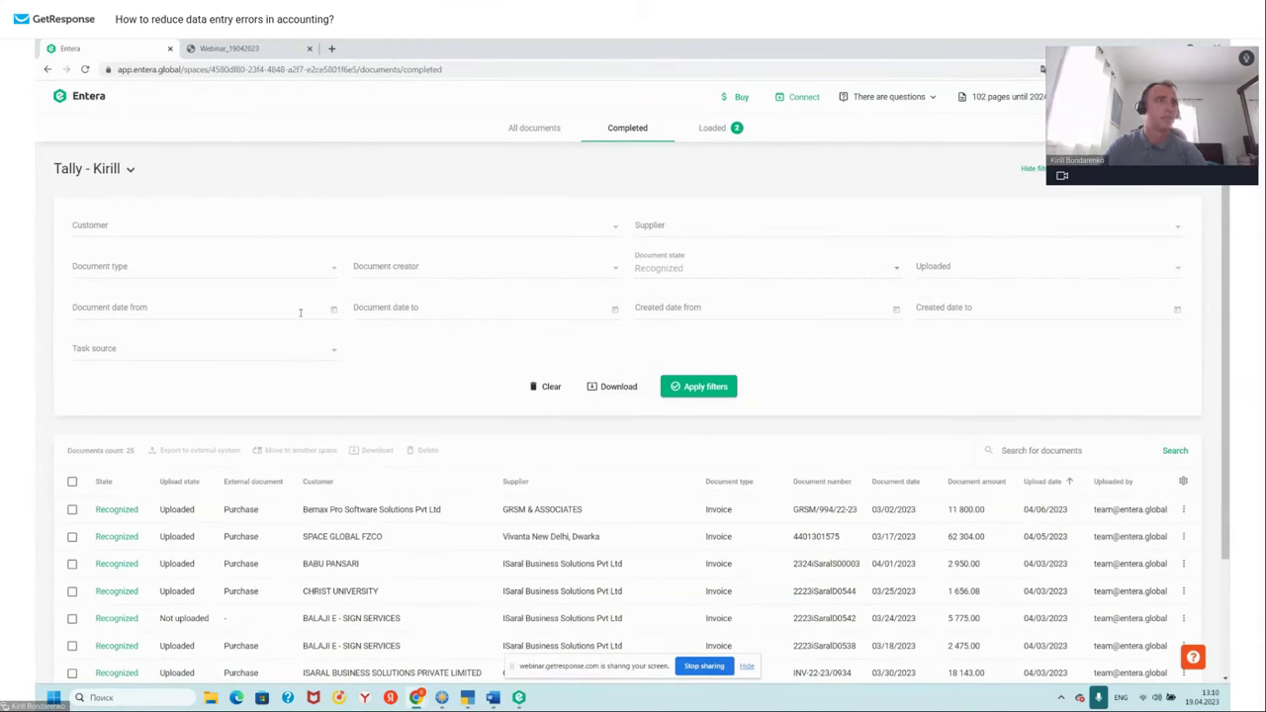
left_click(300, 313)
left_click(175, 403)
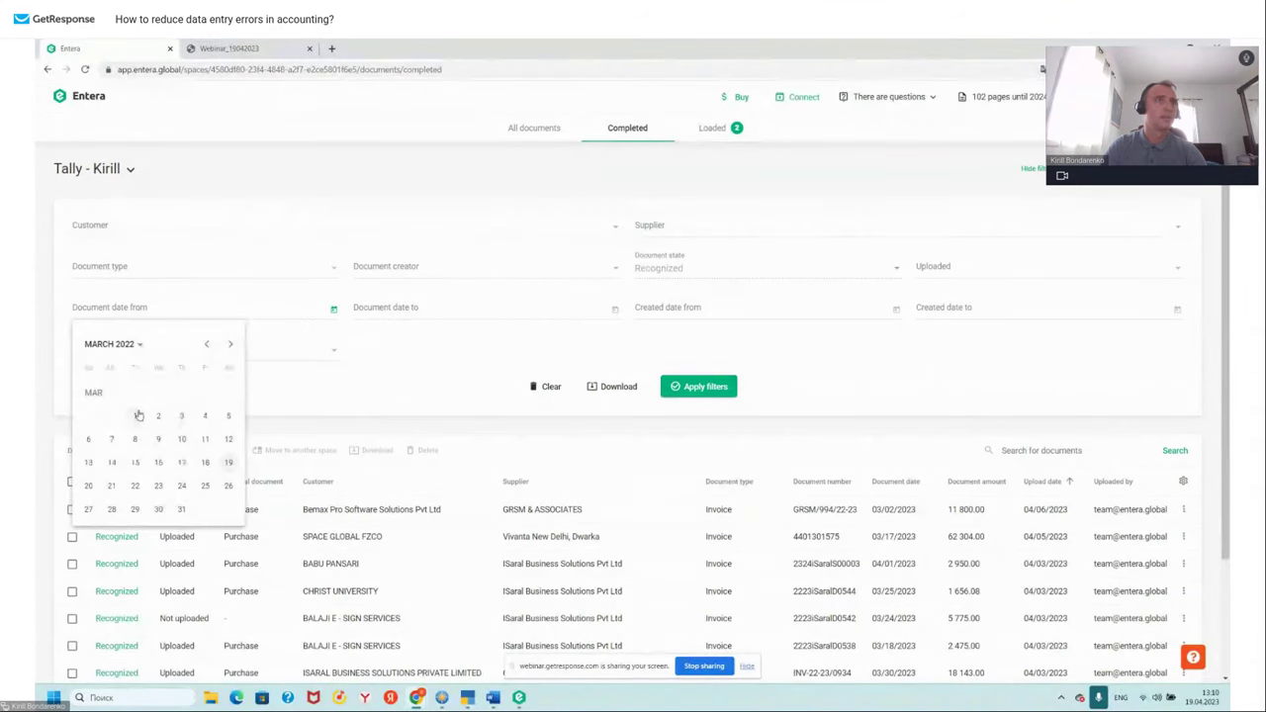
left_click(135, 415)
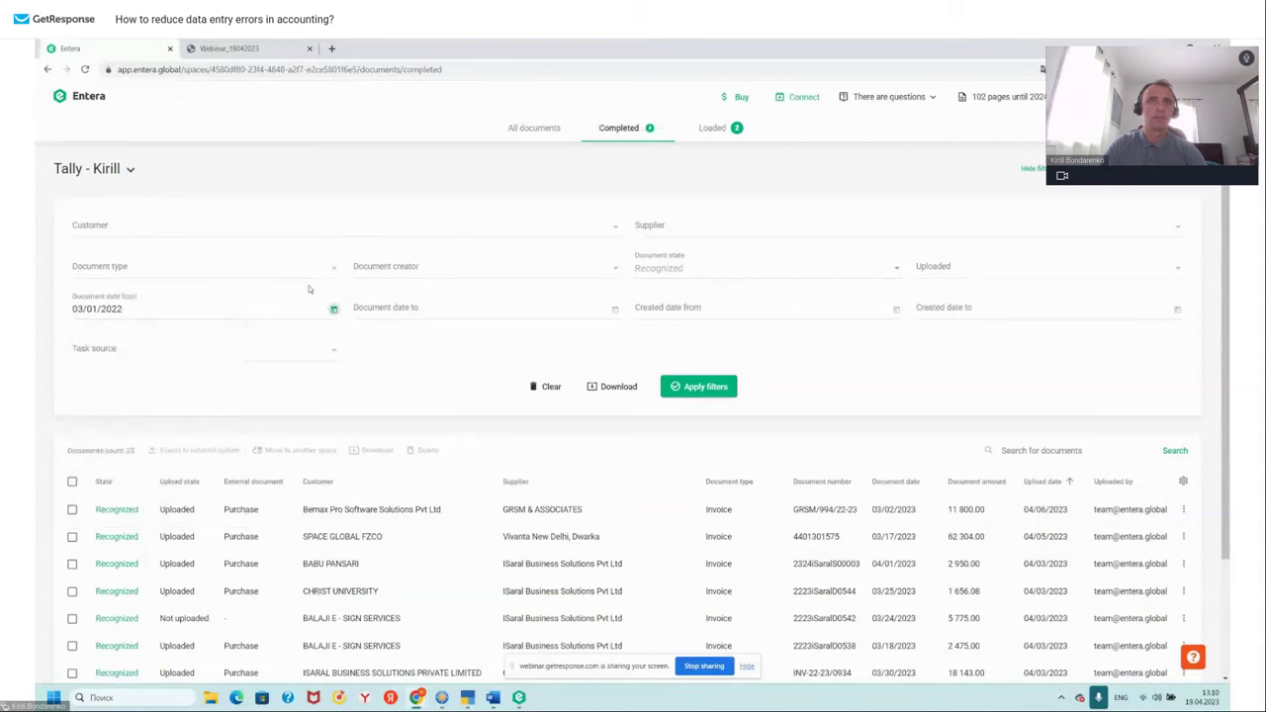
left_click(698, 386)
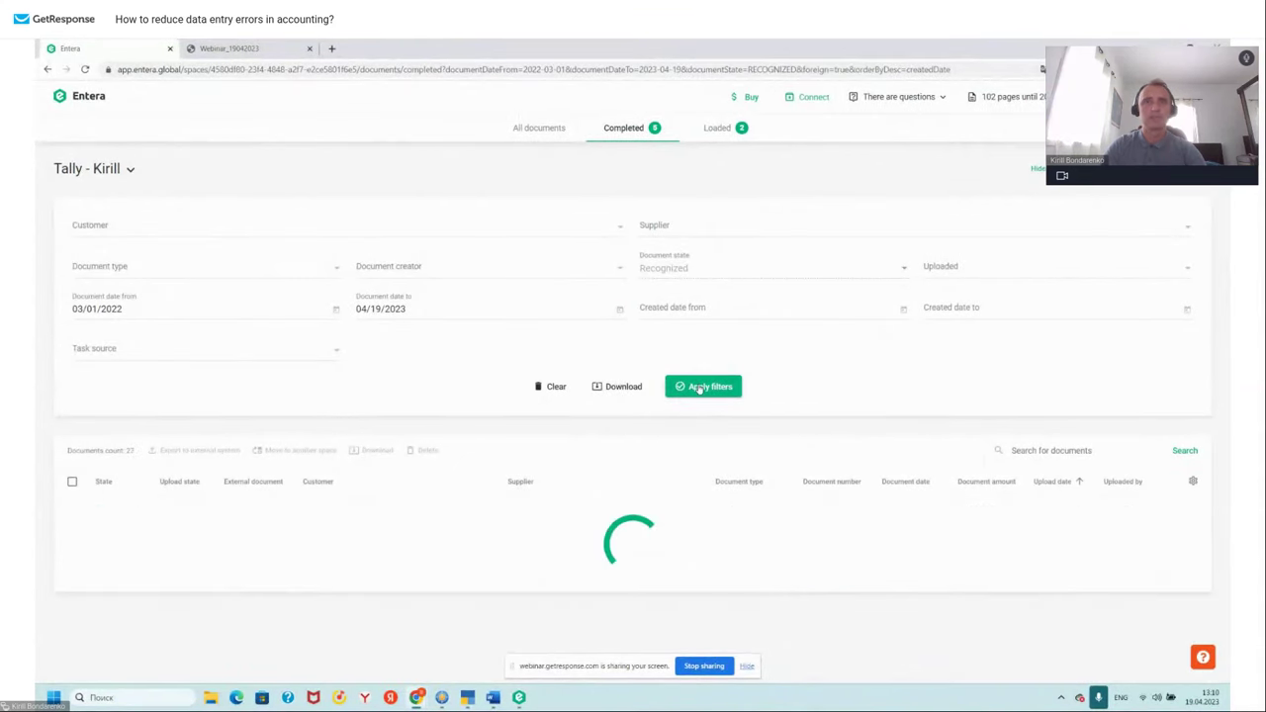
scroll(204, 359, "down", 2)
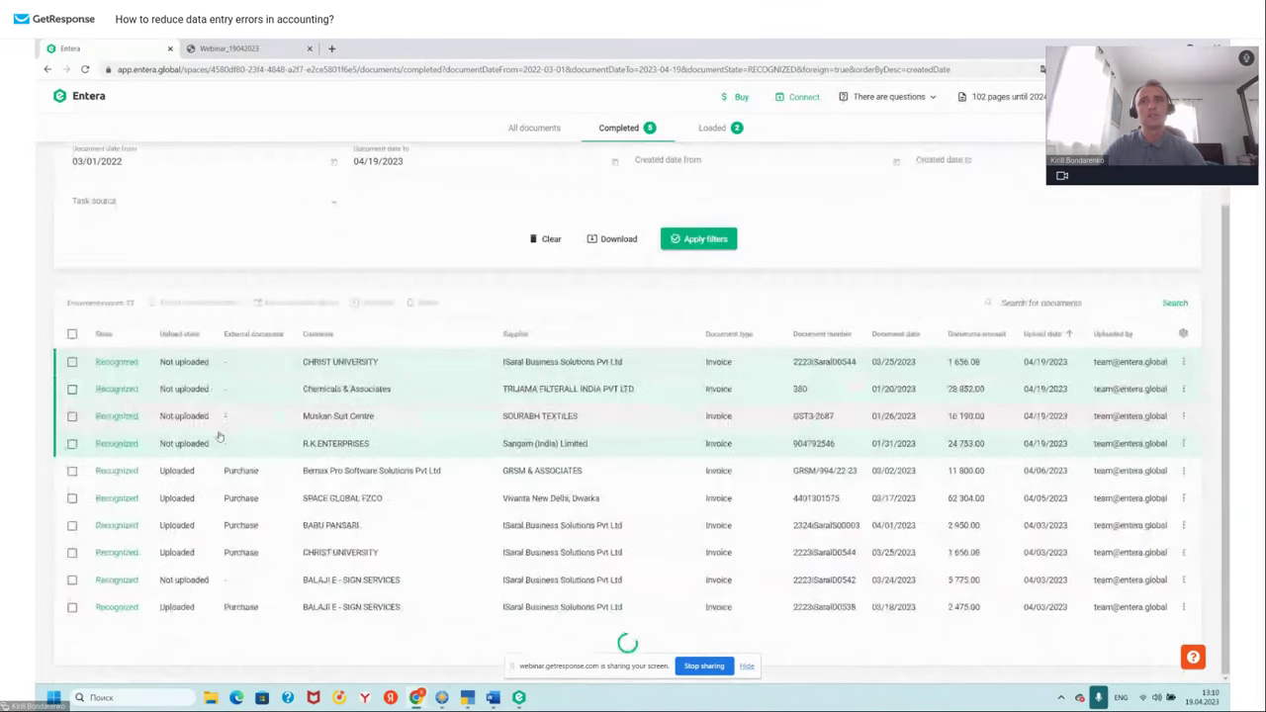
- Examine the download formats offered for all filtered documents and for the single CHRIST UNIVERSITY invoice, and clear the selection
left_click(71, 334)
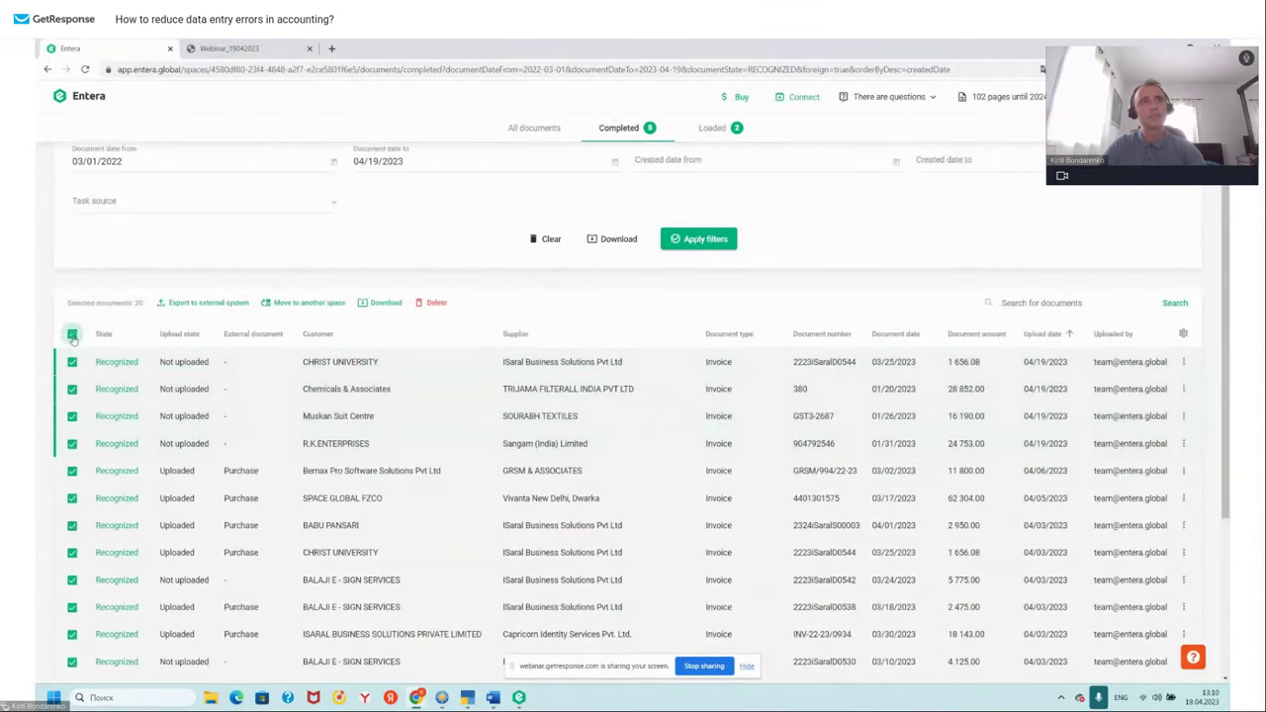
left_click(382, 303)
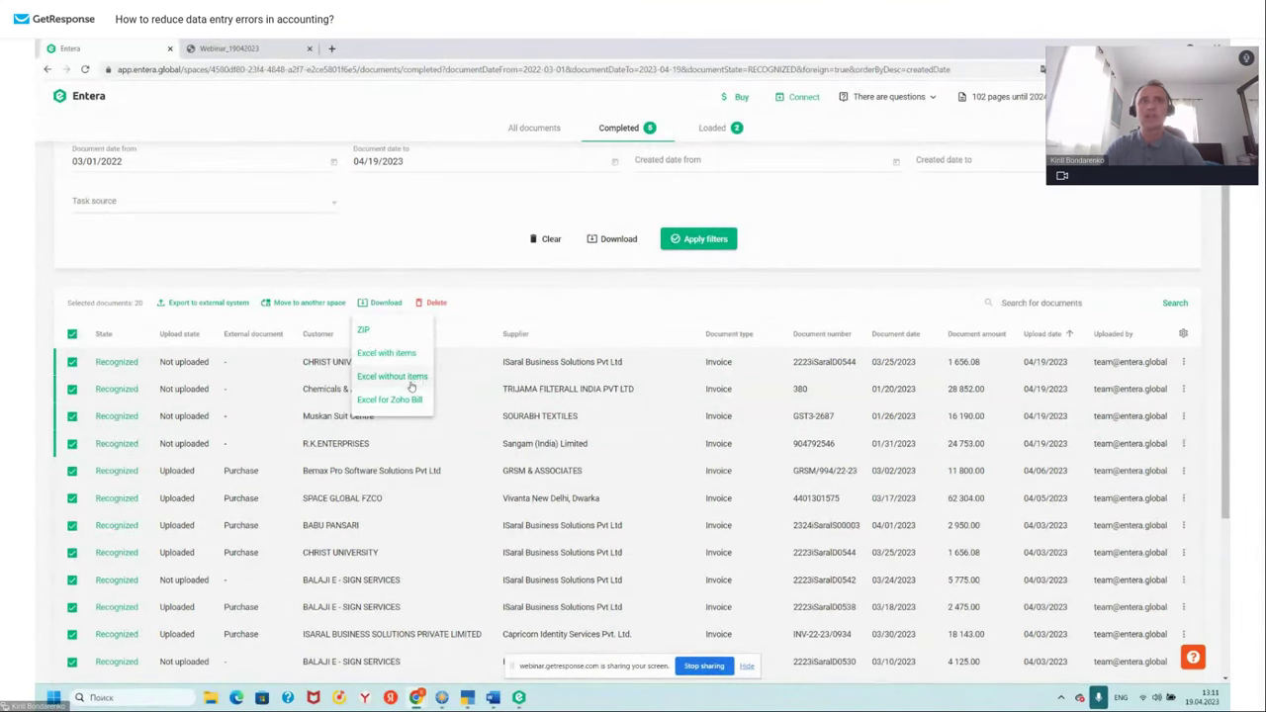
left_click(71, 334)
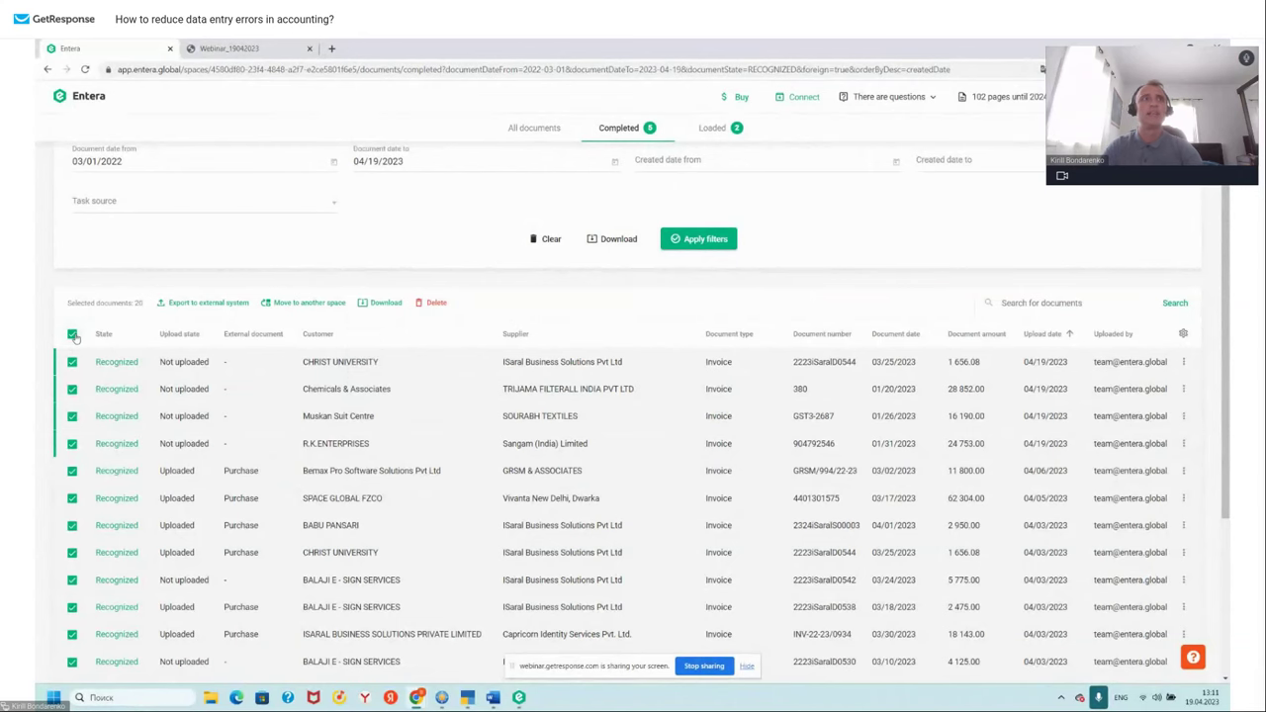
left_click(71, 334)
left_click(72, 361)
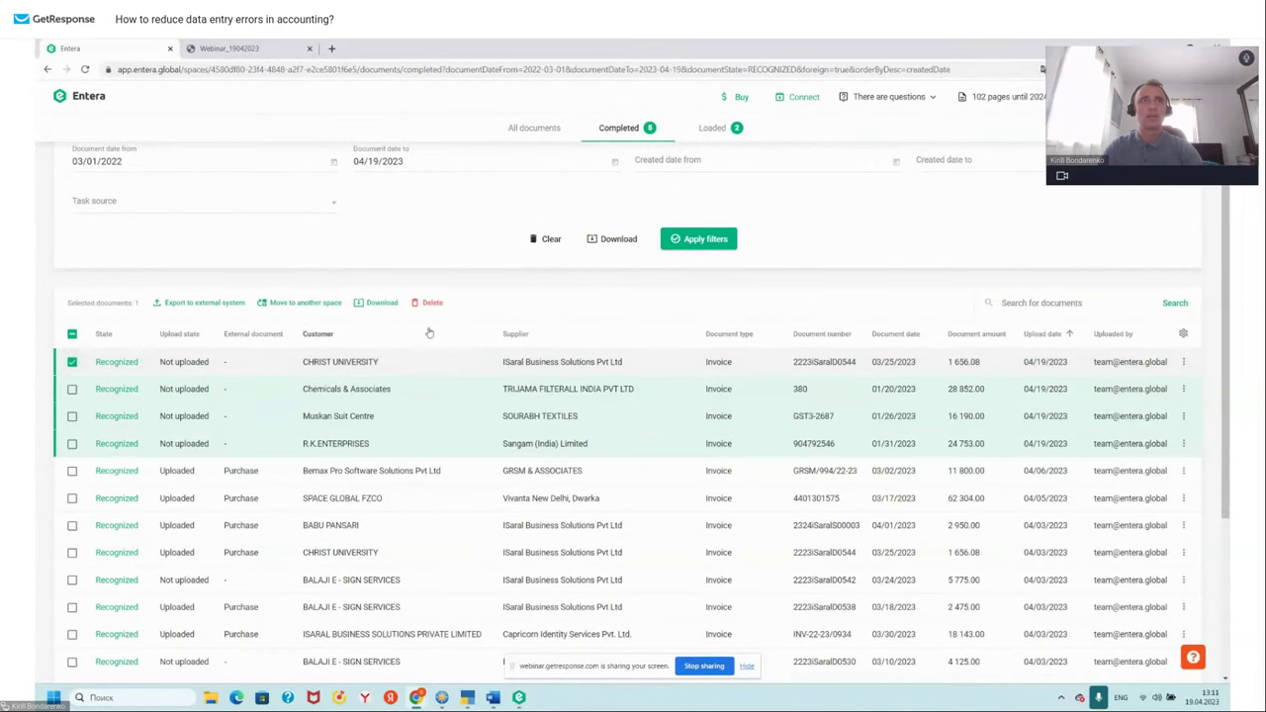
left_click(378, 303)
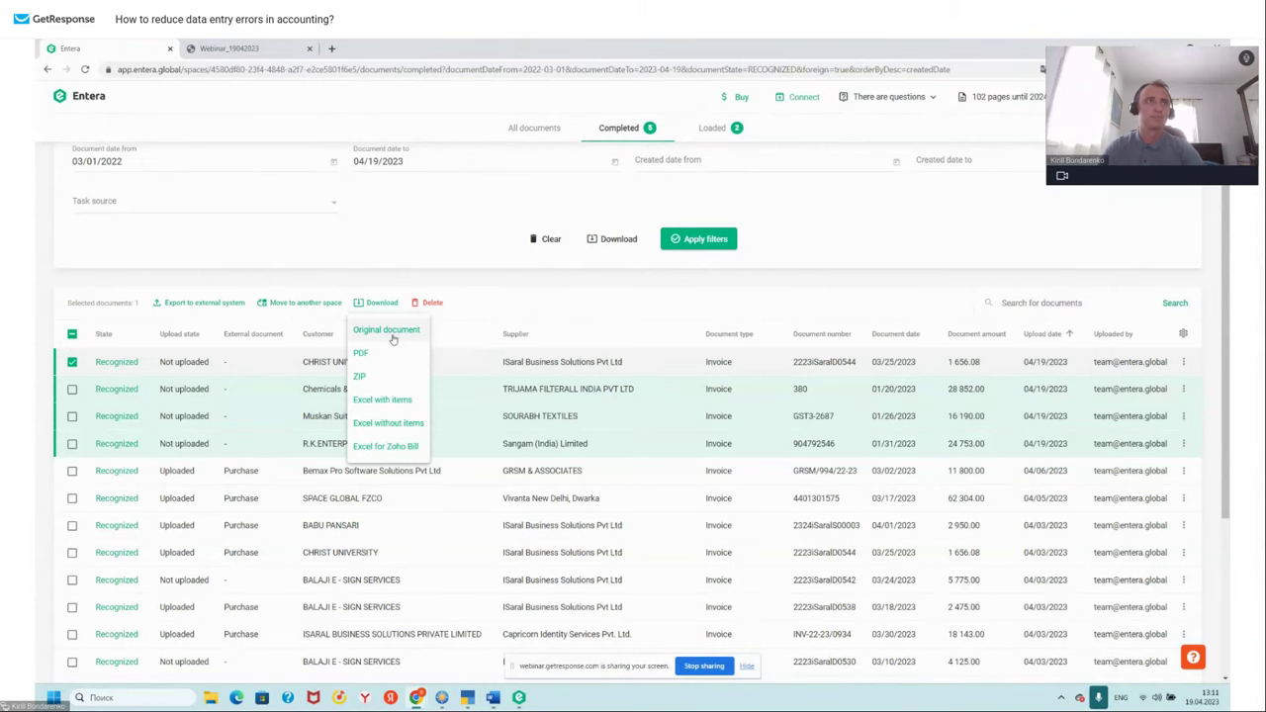
left_click(72, 363)
left_click(72, 362)
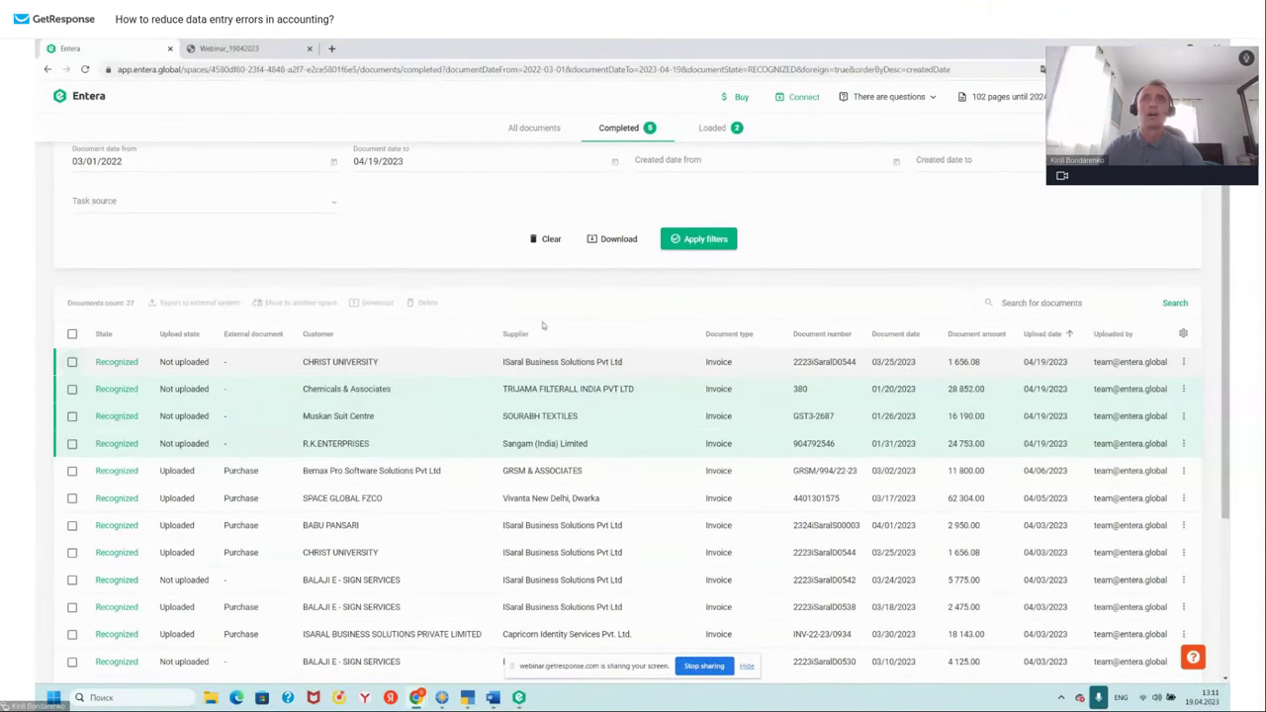
scroll(853, 295, "up", 3)
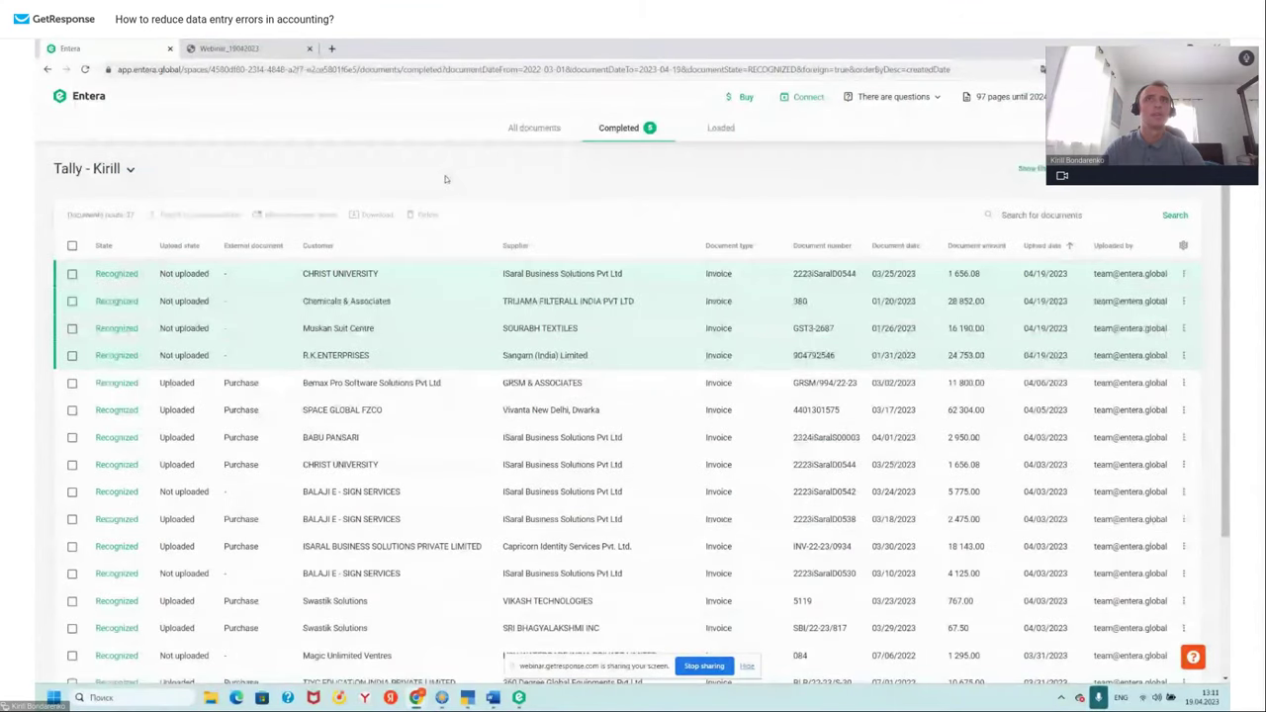
- Export the completed TRIJAMA FILTERALL, SOURABH TEXTILES and 3i Infotech invoices to the external system for matching
left_click(621, 128)
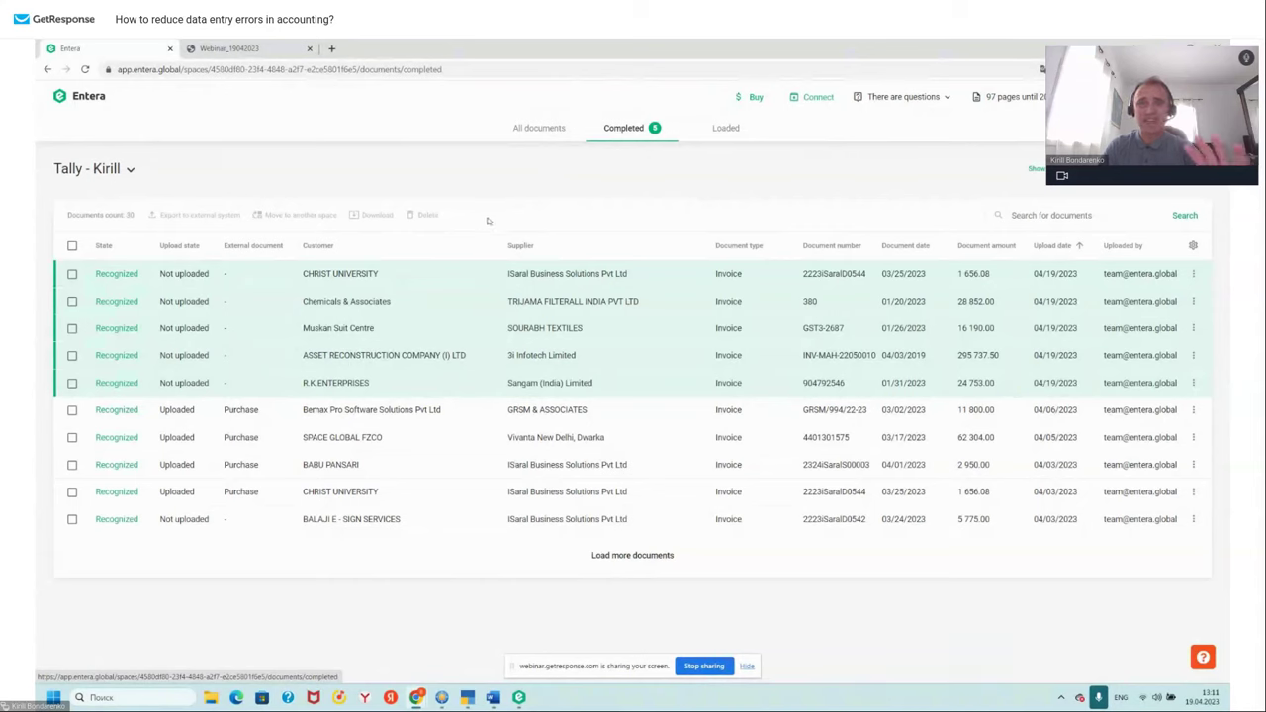
left_click(71, 273)
left_click(71, 301)
left_click(71, 328)
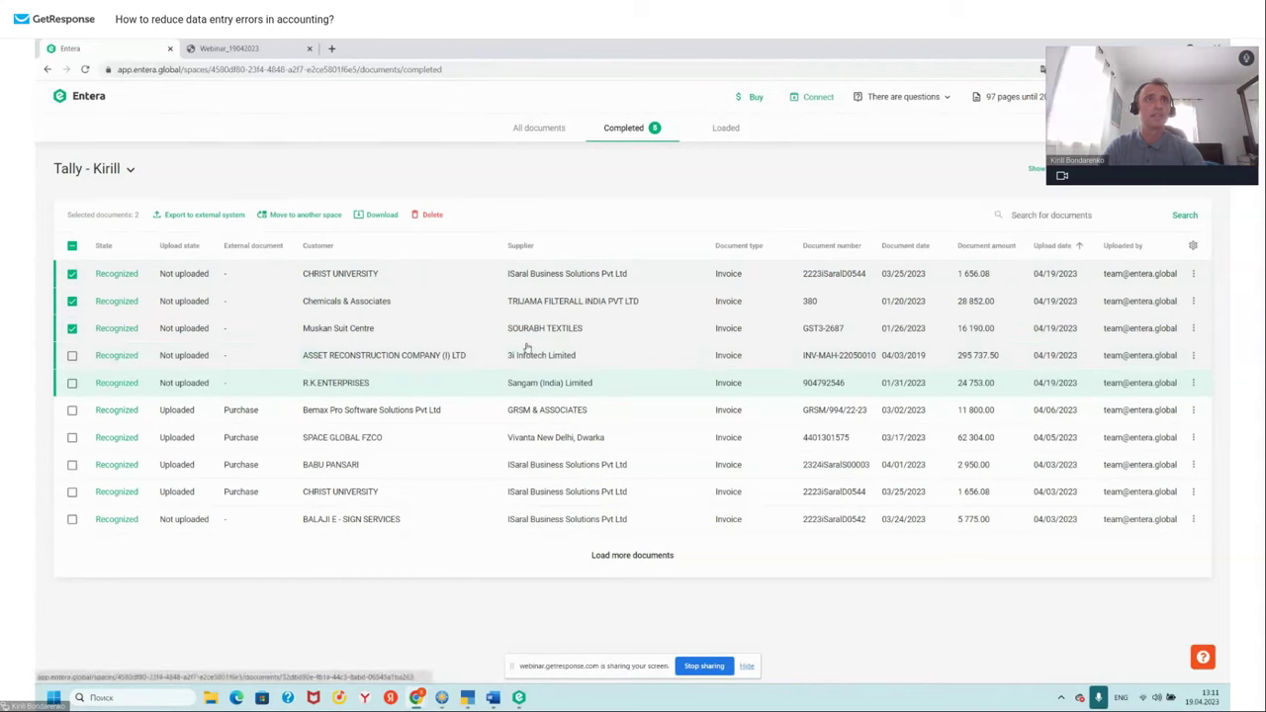
left_click(71, 274)
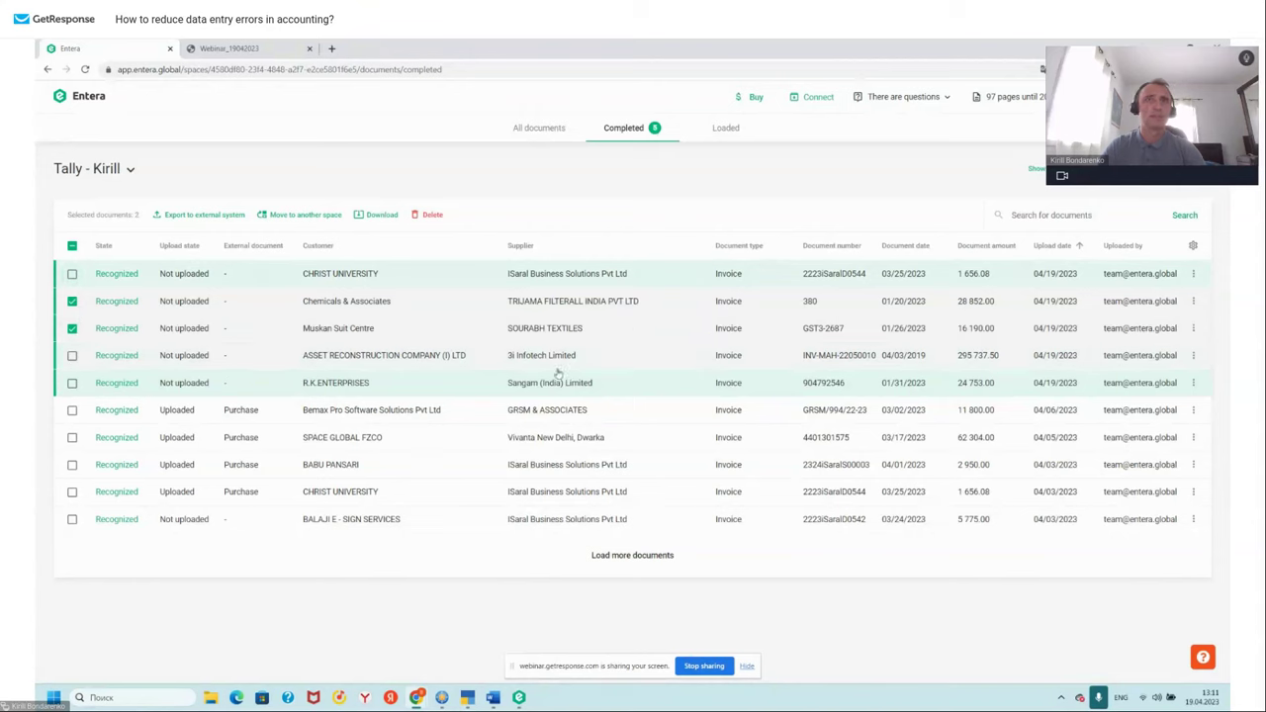
left_click(72, 355)
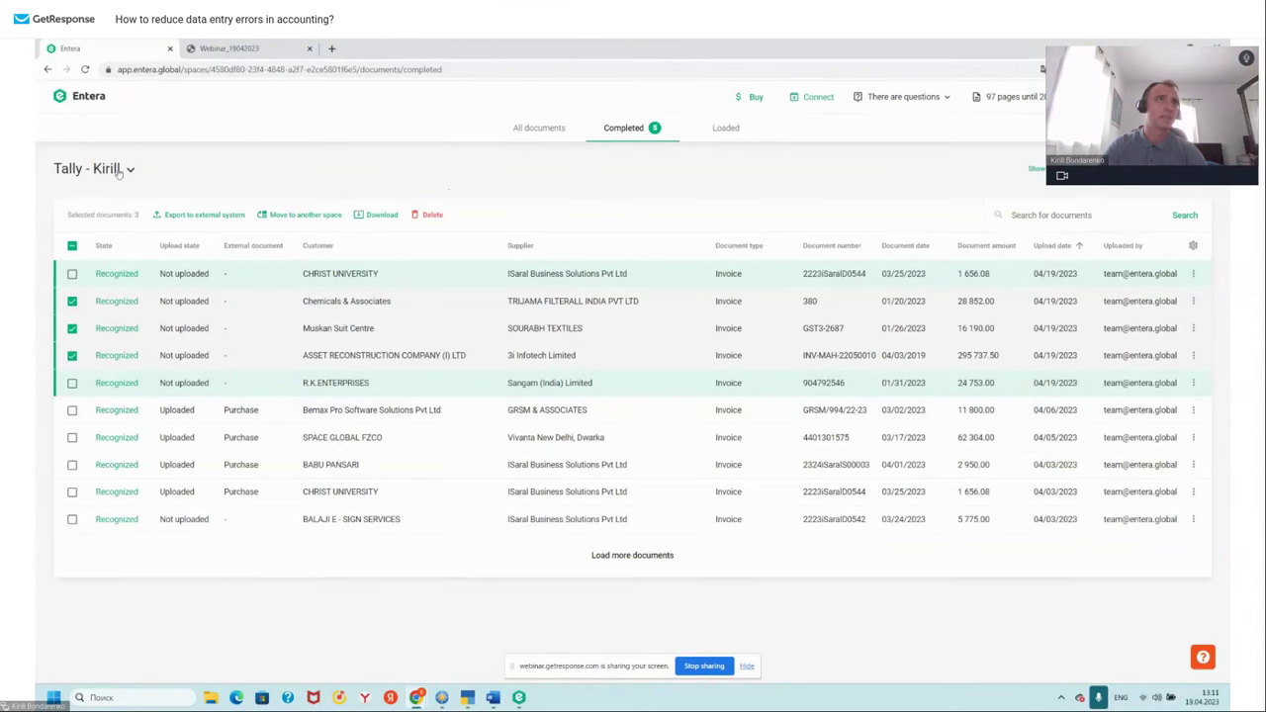
left_click(195, 216)
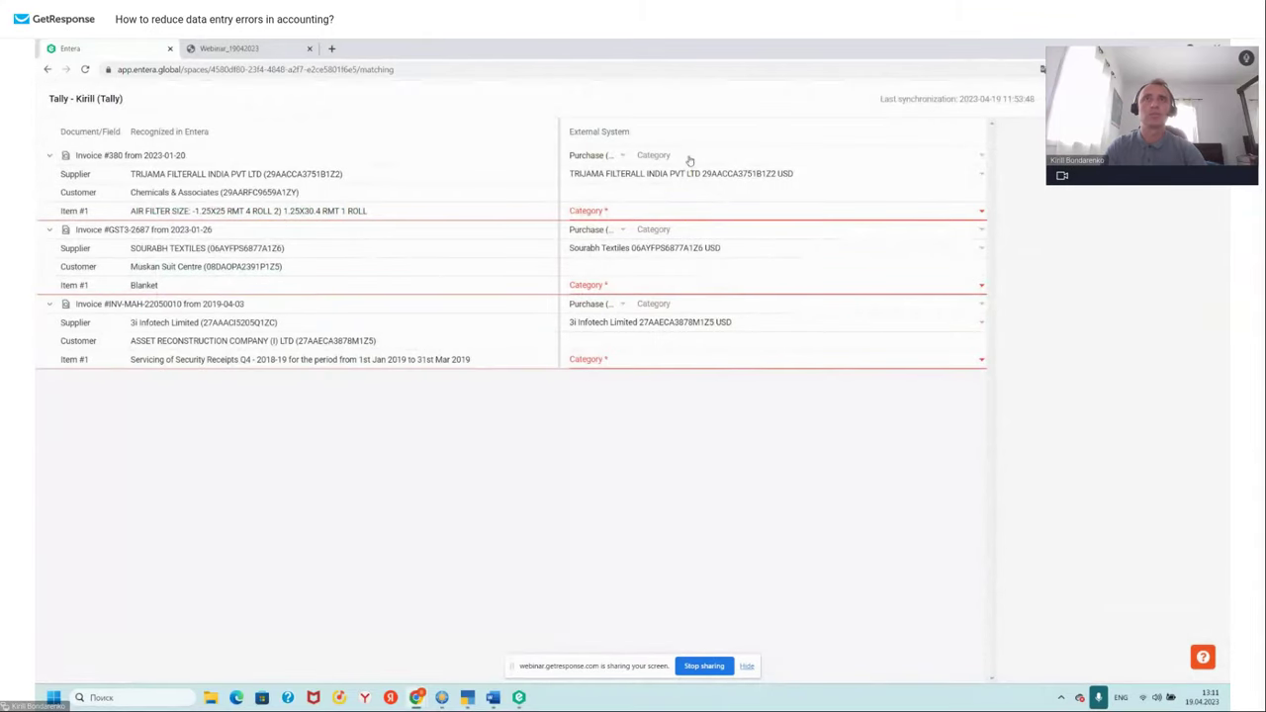
- Categorize the TRIJAMA invoice as Materials 18% and the Sourabh one as Textile, assign the 3i Infotech invoice a category, and send all three for uploading
left_click(689, 159)
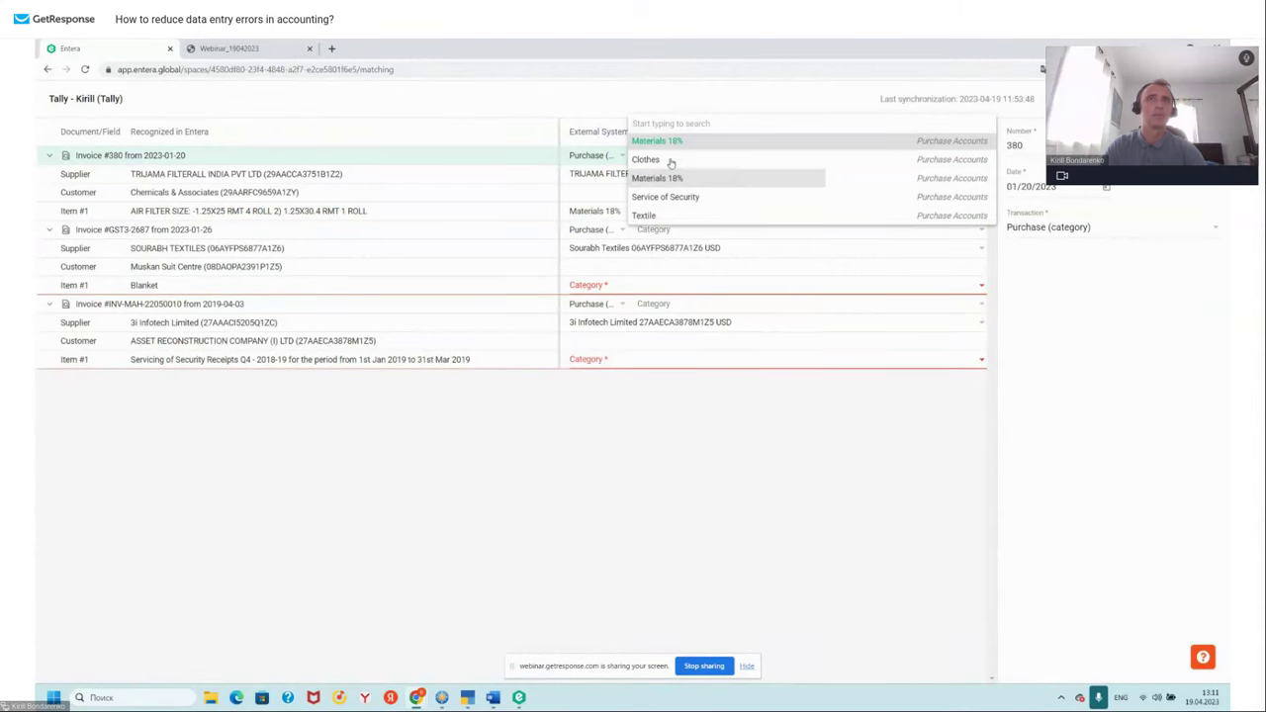
left_click(678, 230)
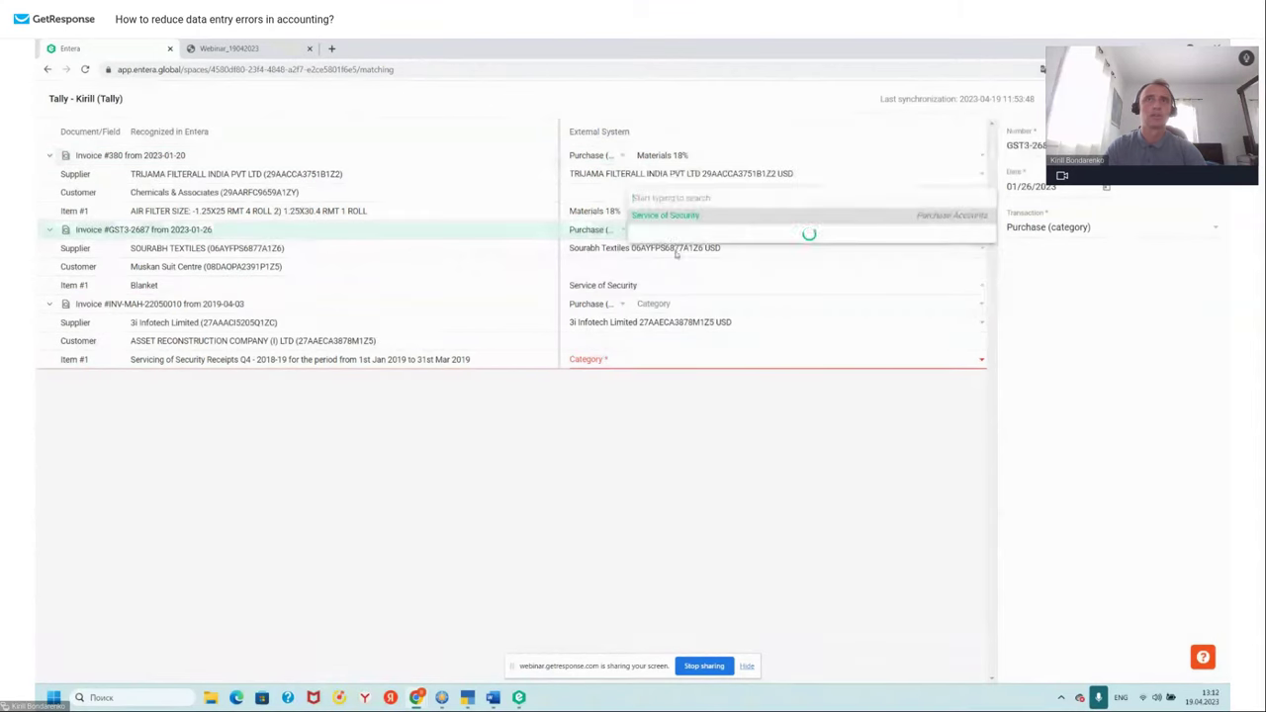
left_click(732, 269)
left_click(692, 306)
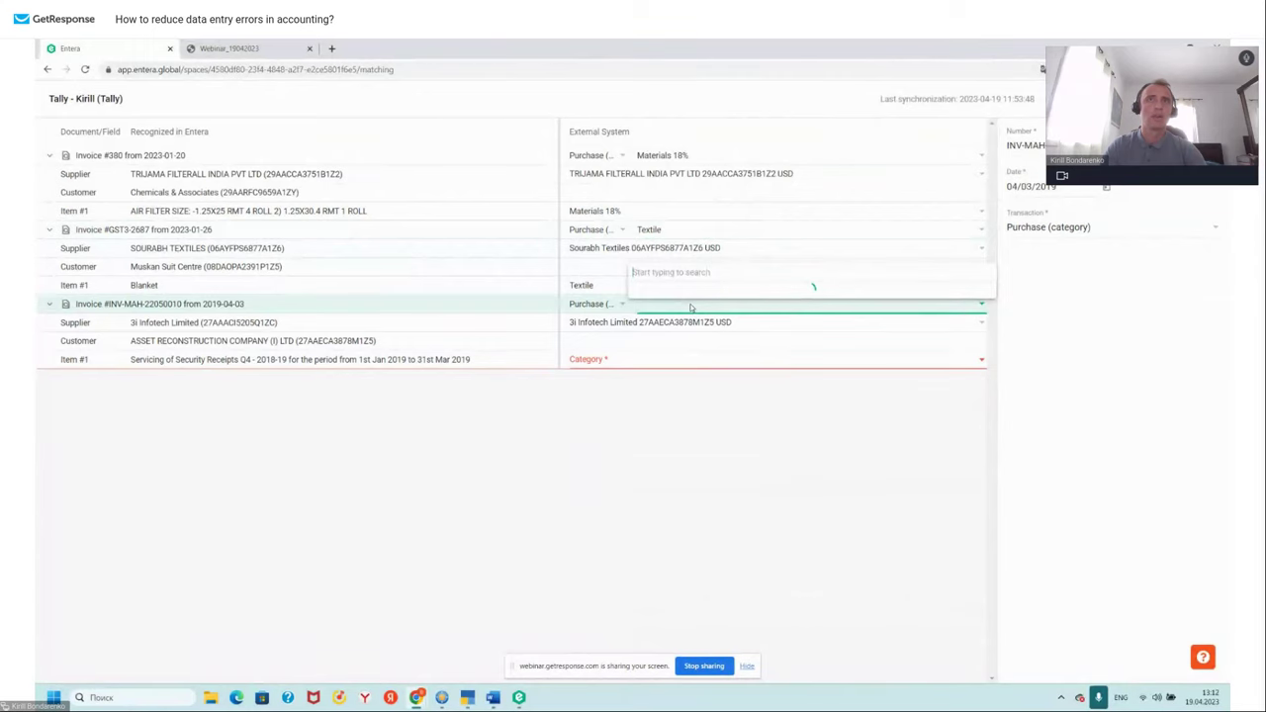
left_click(697, 290)
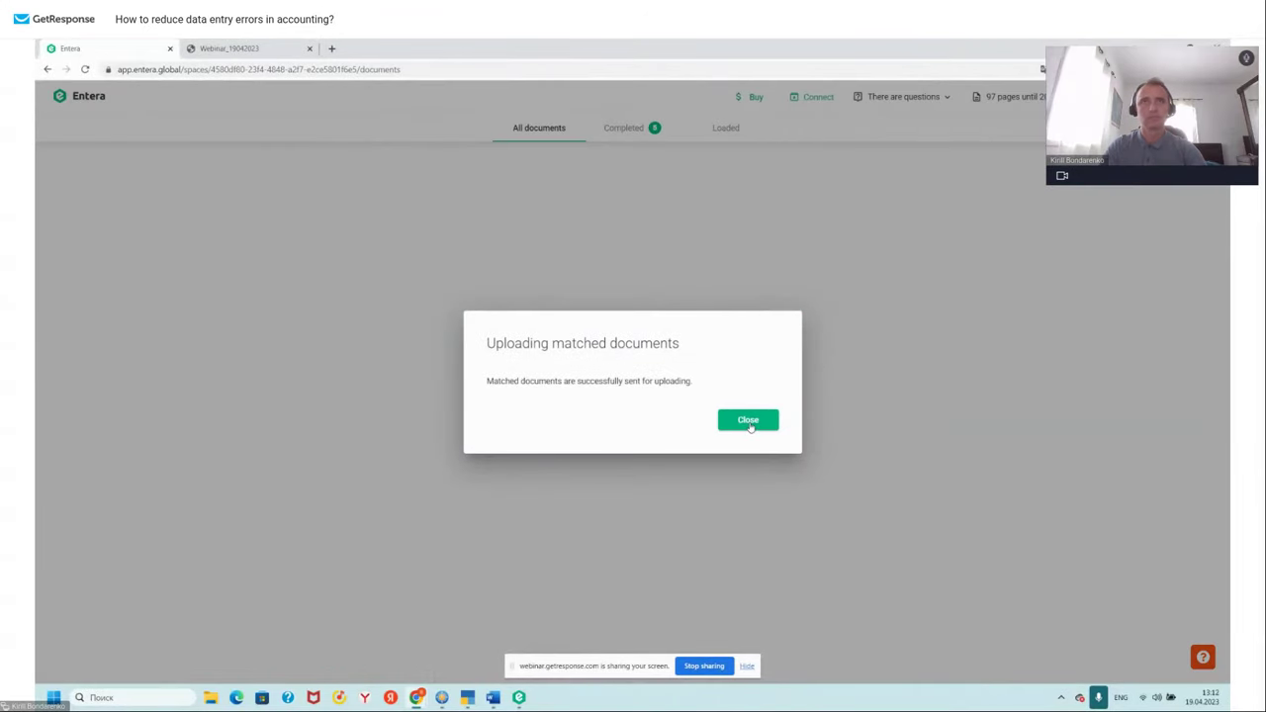
left_click(749, 421)
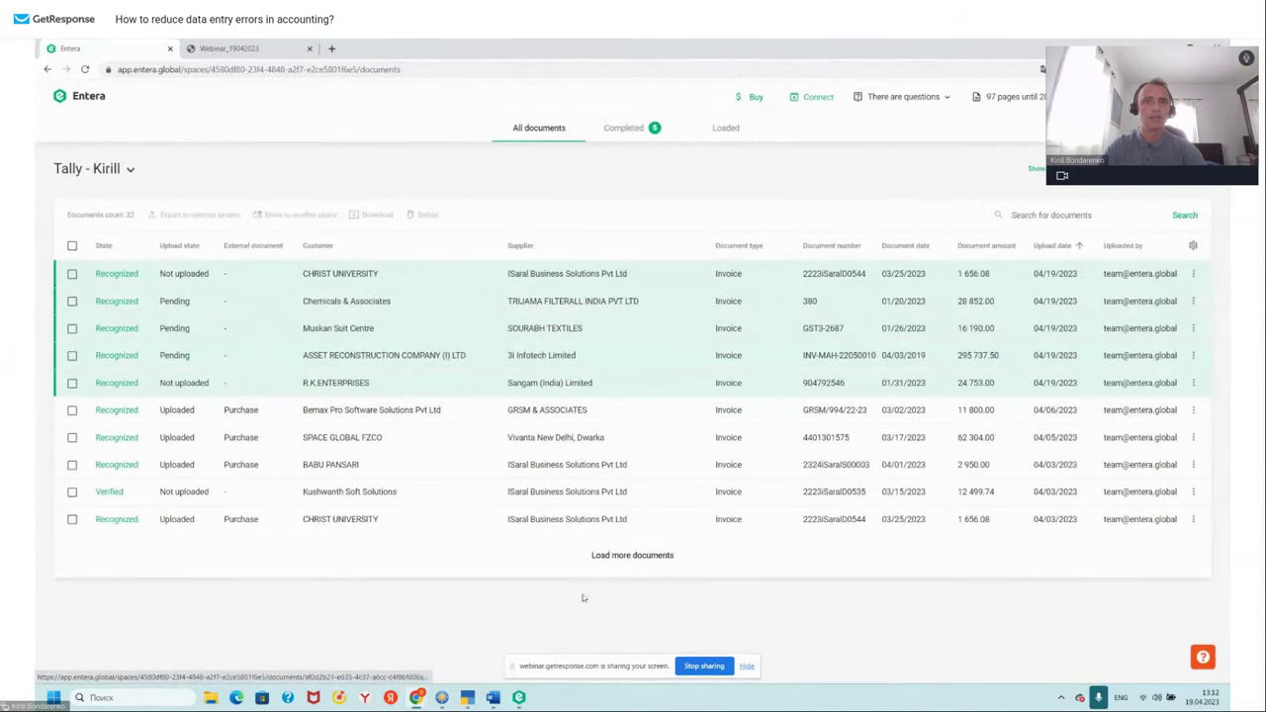
- Switch to the Entera desktop connector and get the pending documents for My Company into Tally
left_click(518, 697)
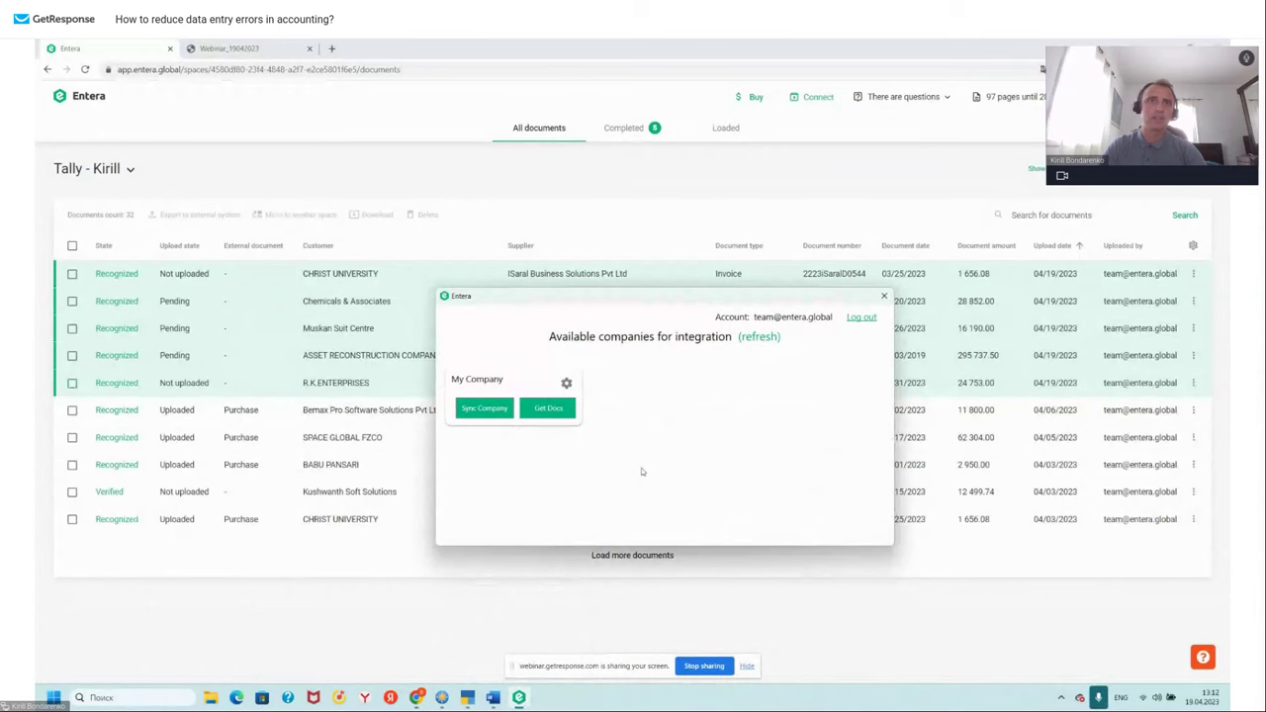
left_click(547, 409)
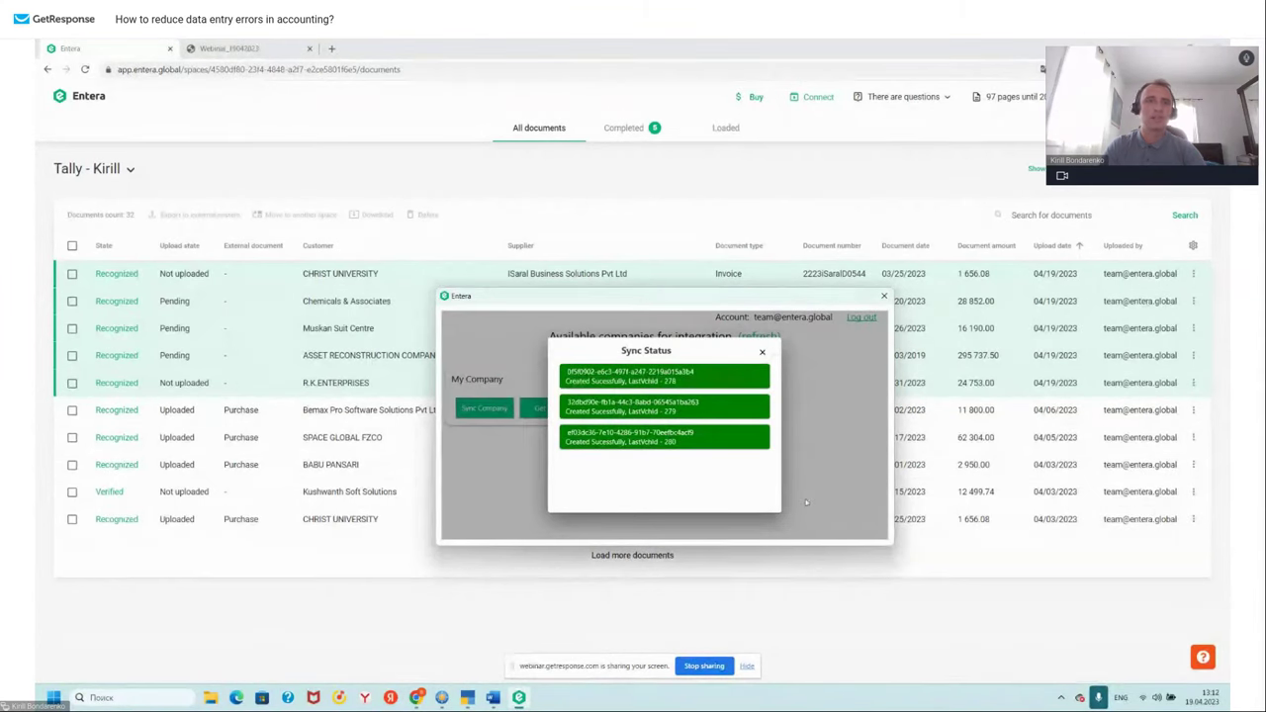
- Switch to TallyPrime, open the Day Book and replace its date so that the transferred purchase vouchers are listed
left_click(467, 697)
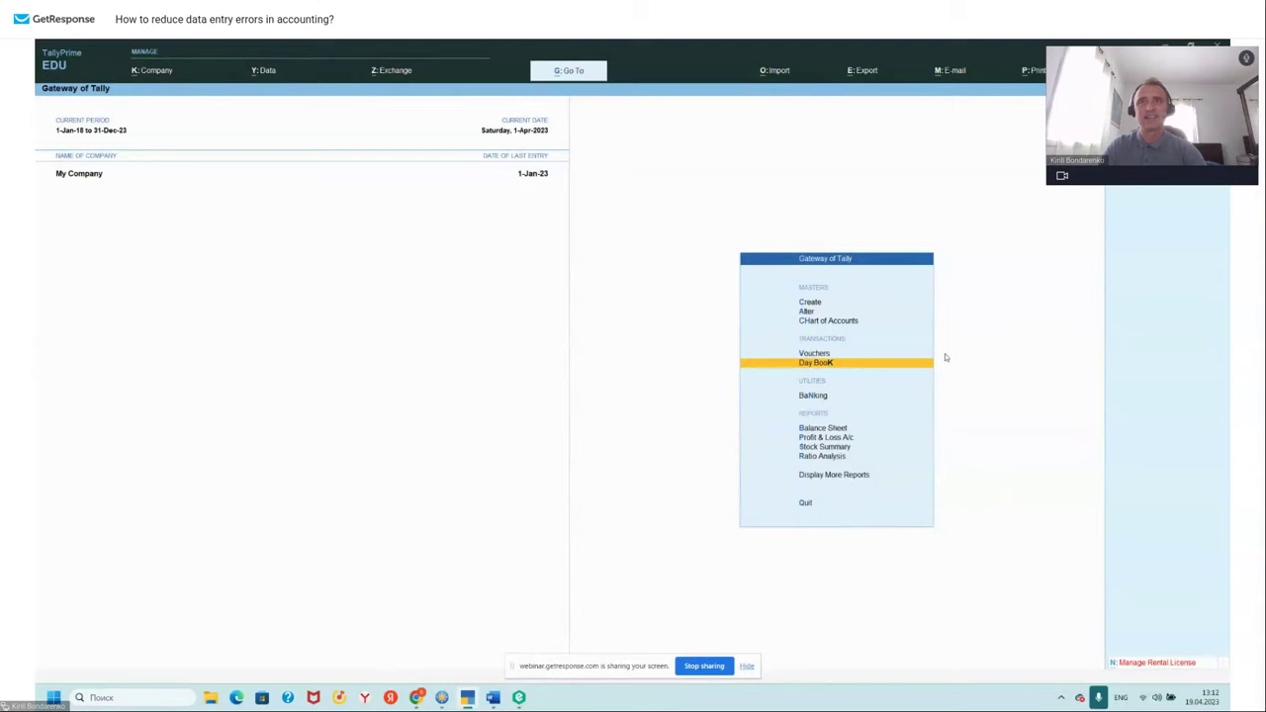
left_click(817, 364)
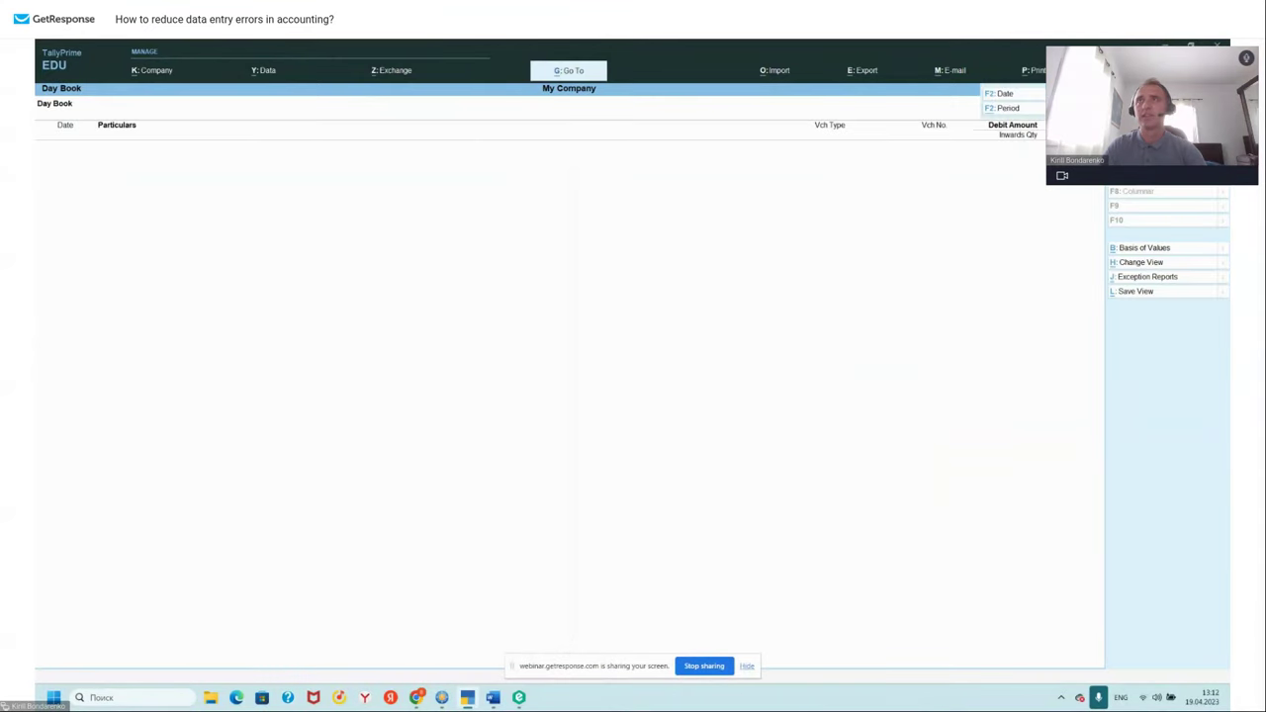
left_click(1037, 95)
key("Delete")
key("Delete")
key("Delete")
key("Delete")
key("Delete")
key("Delete")
key("Delete")
key("Delete")
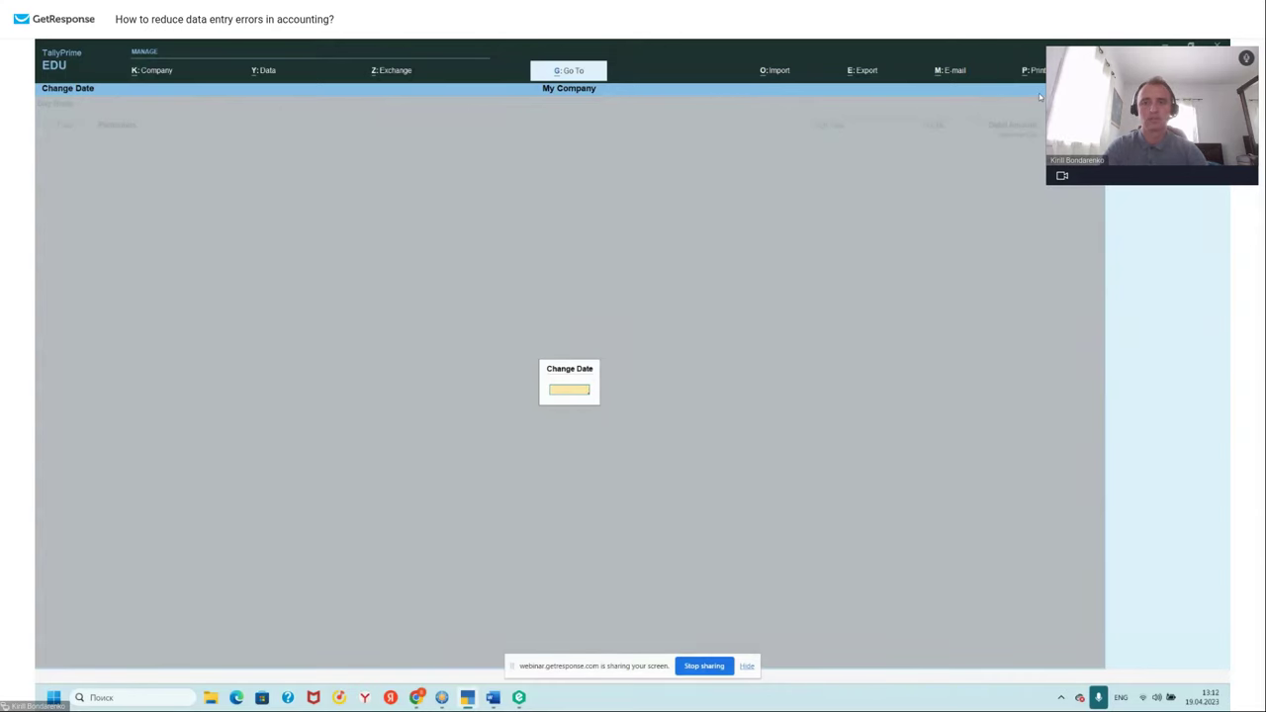
key("Return")
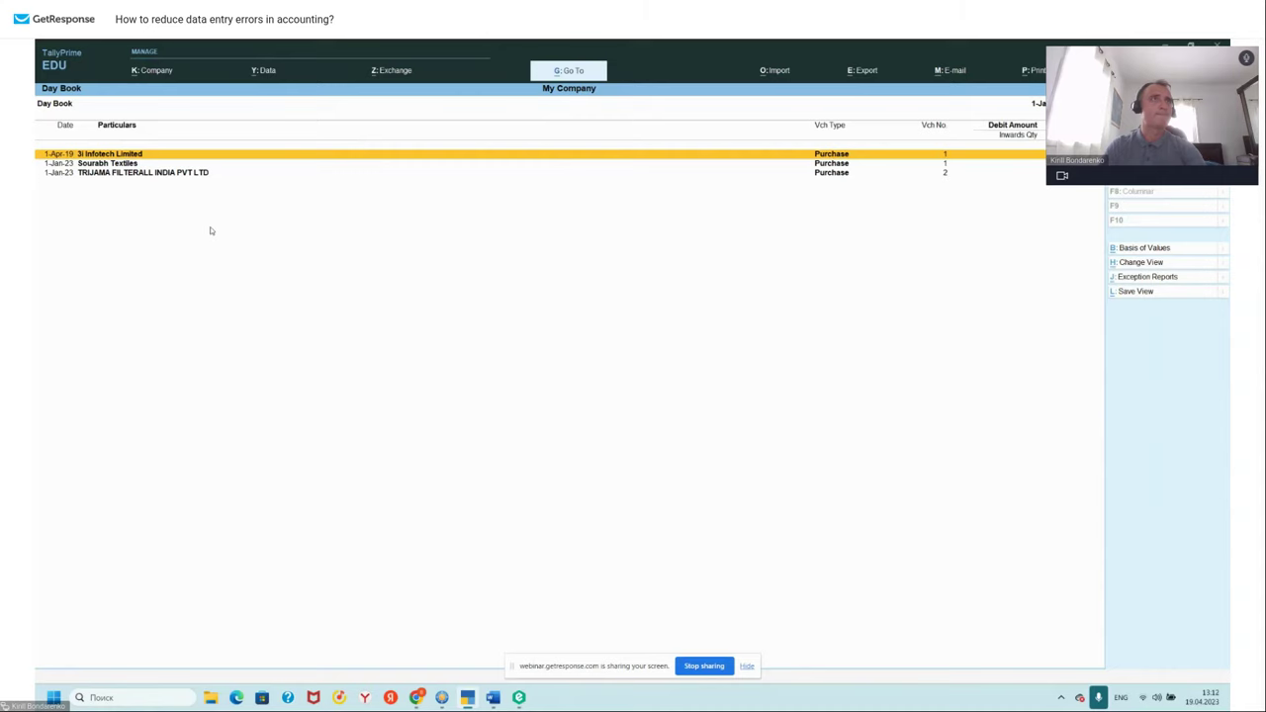
- Examine the TRIJAMA FILTERALL purchase voucher, including the description line under Materials 18%, and return to the Day Book
double_click(115, 172)
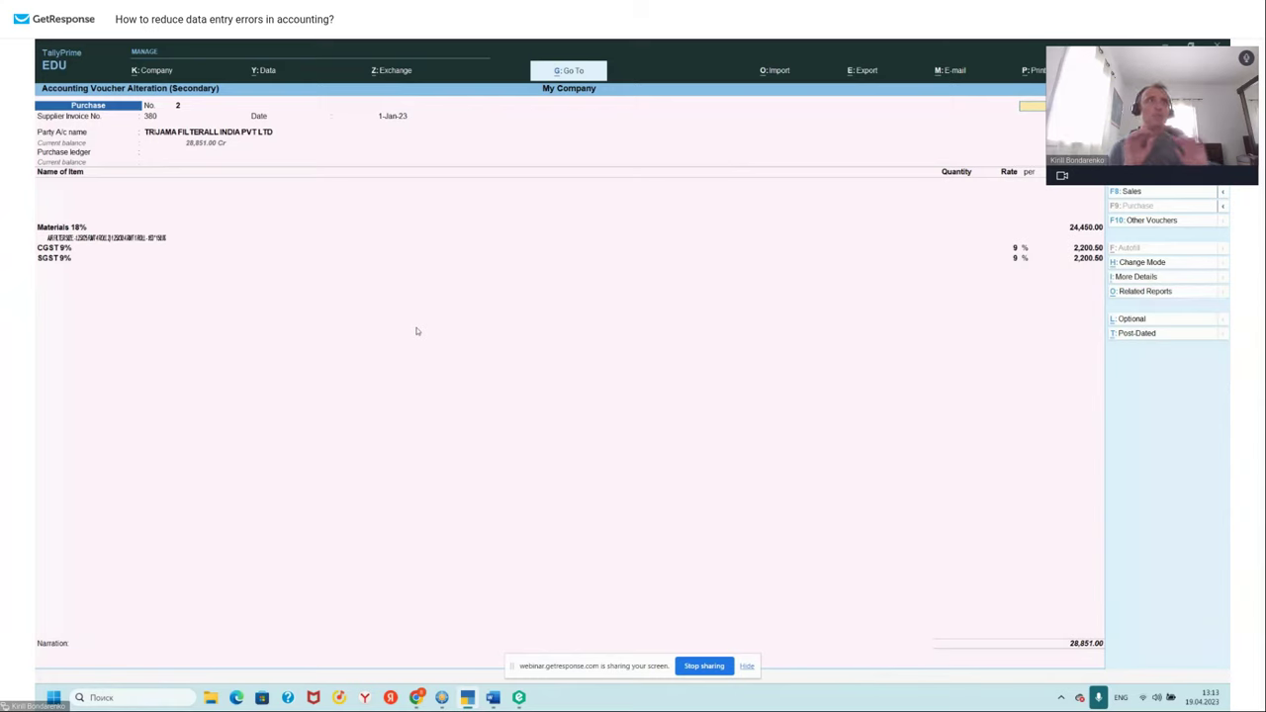
left_click(85, 242)
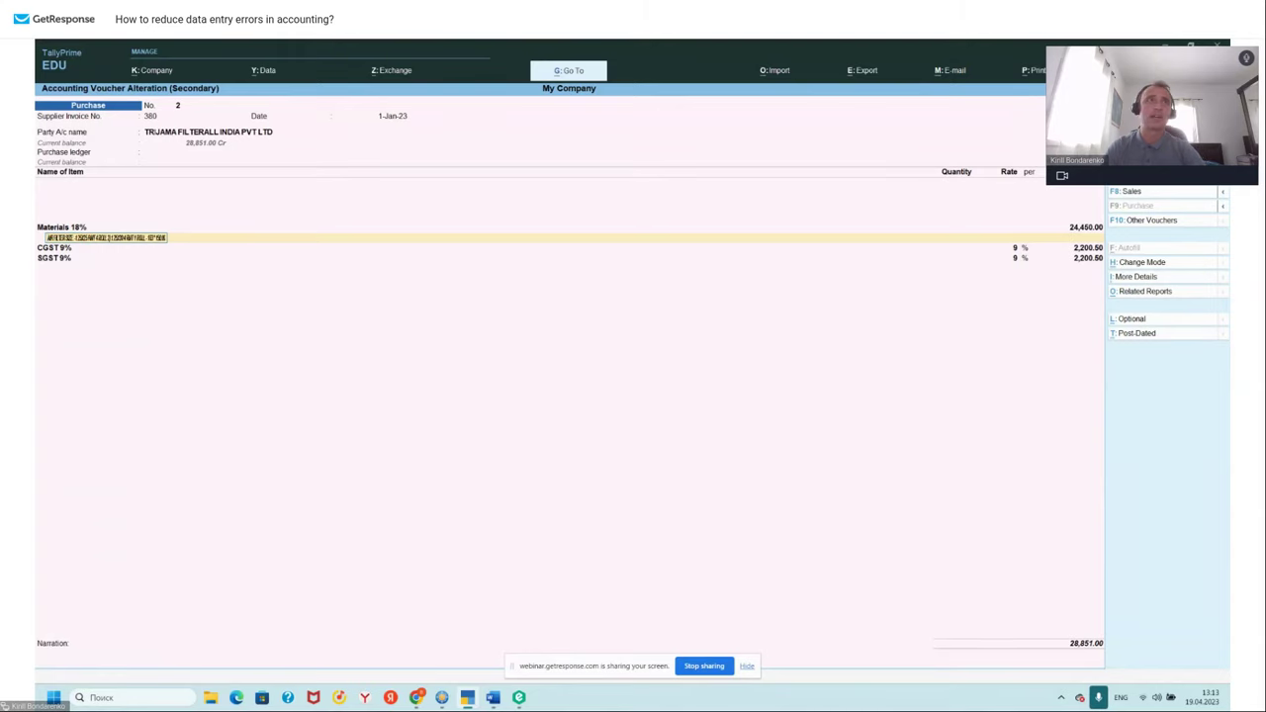
key("Escape")
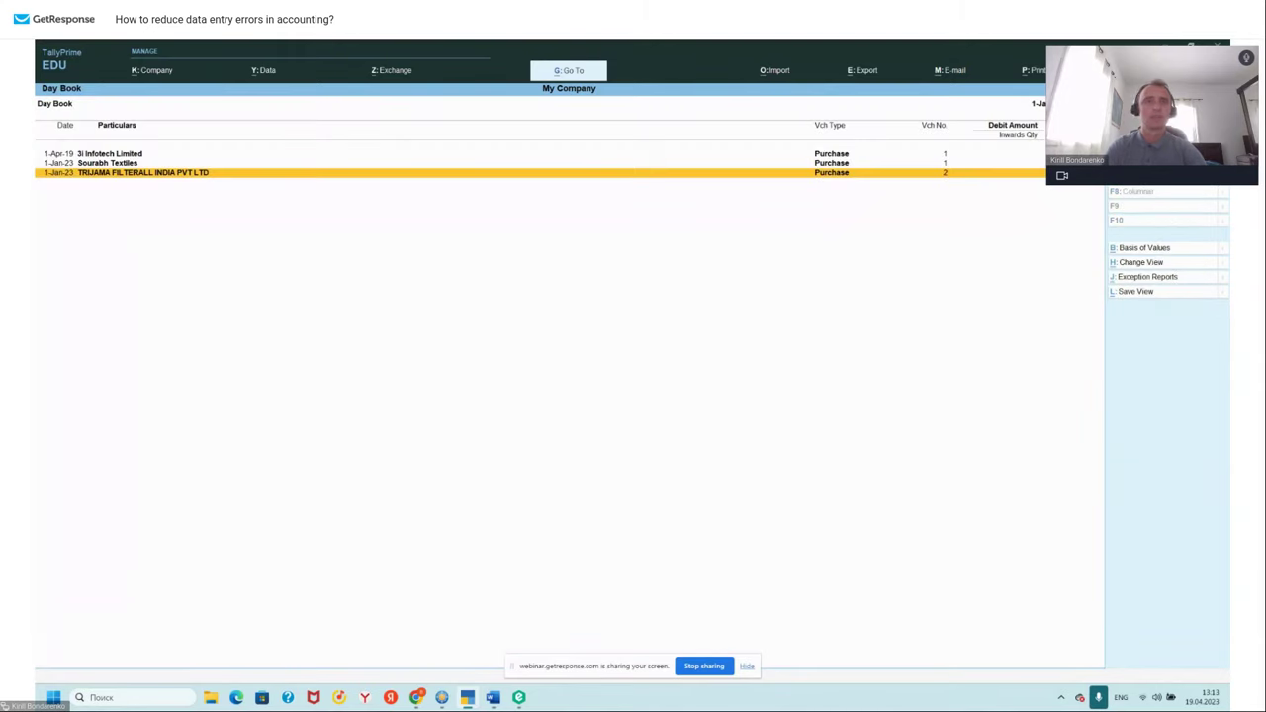
- Switch to Entera in the browser and export the CHRIST UNIVERSITY invoice dated 03/25/2023 that is not yet uploaded to the external system
mouse_move(417, 703)
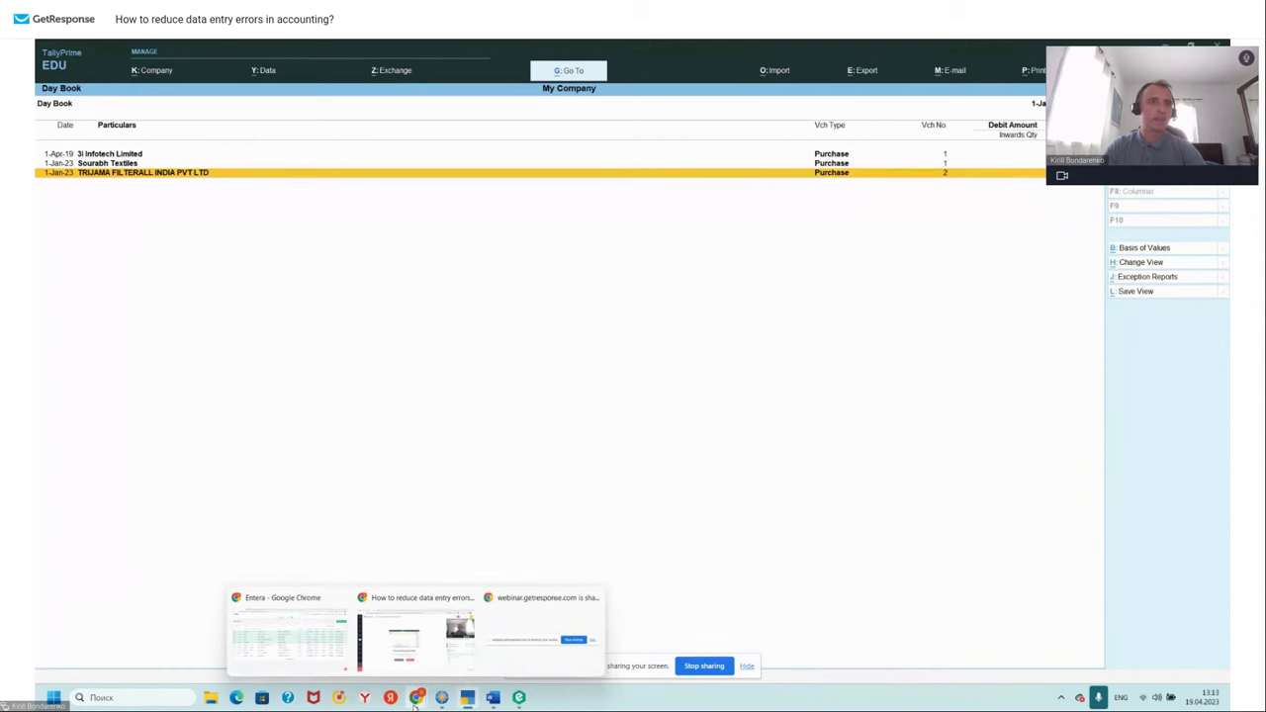
left_click(313, 648)
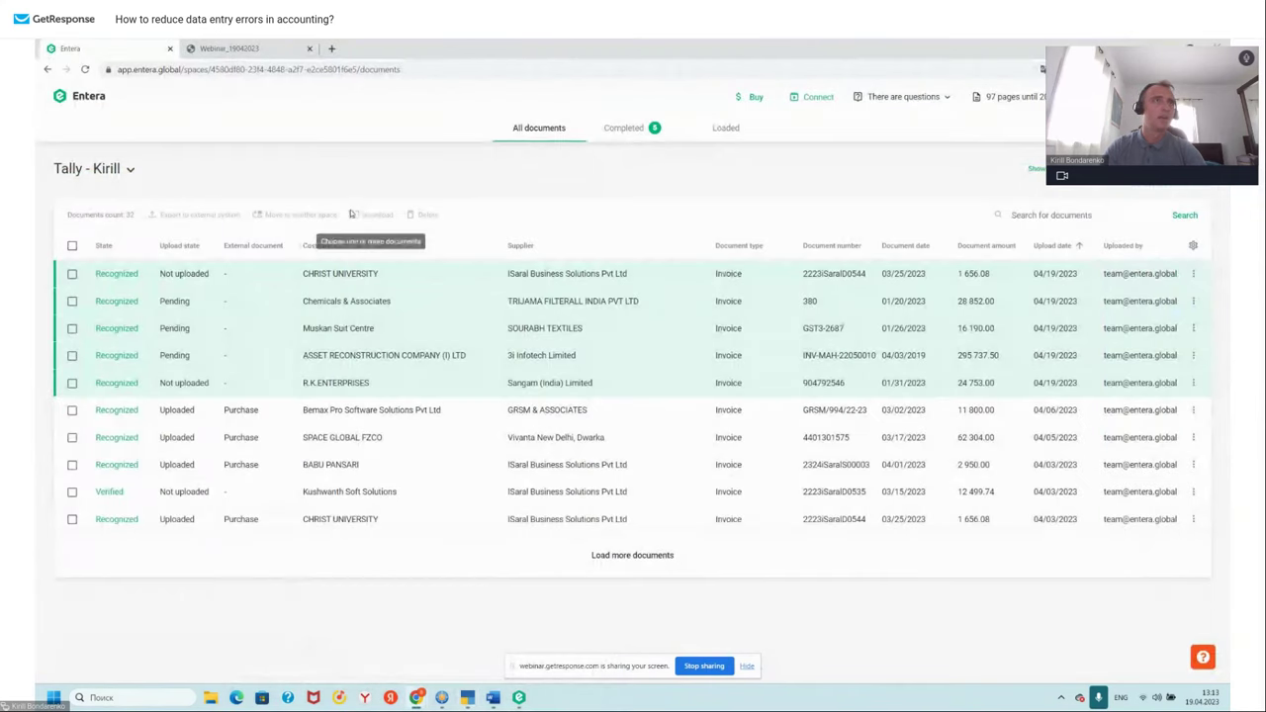
left_click(71, 272)
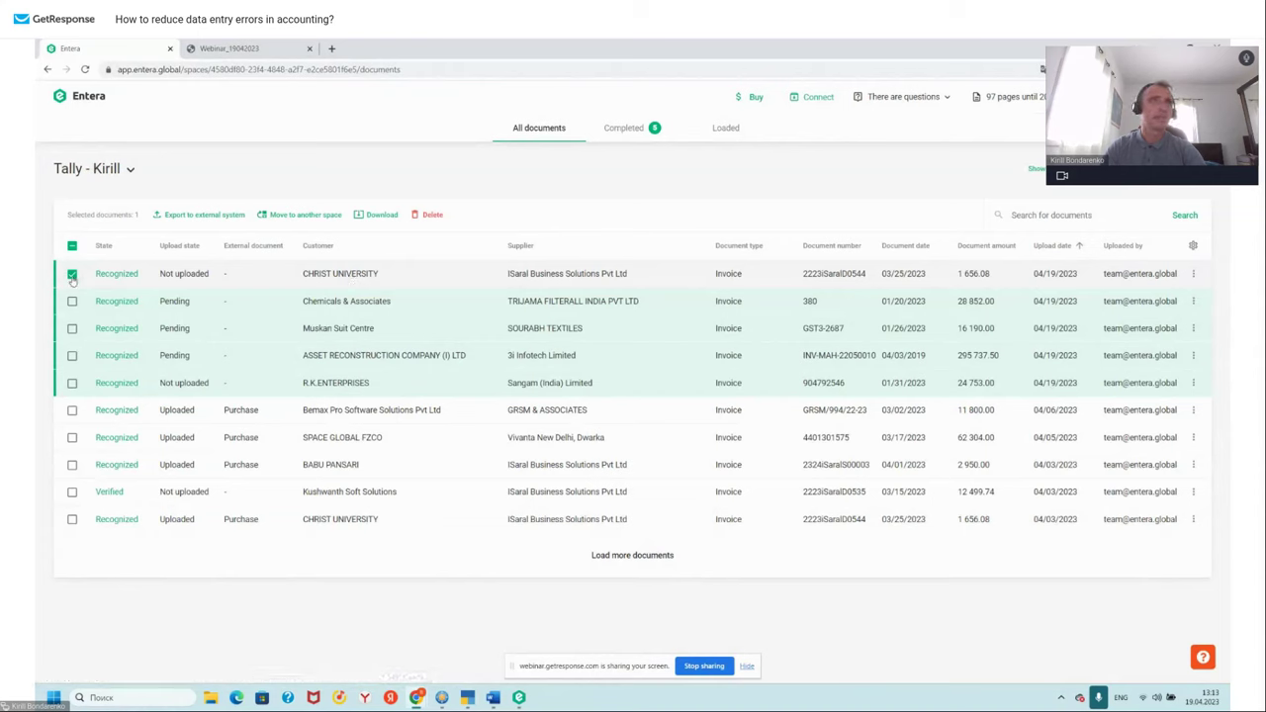
left_click(195, 215)
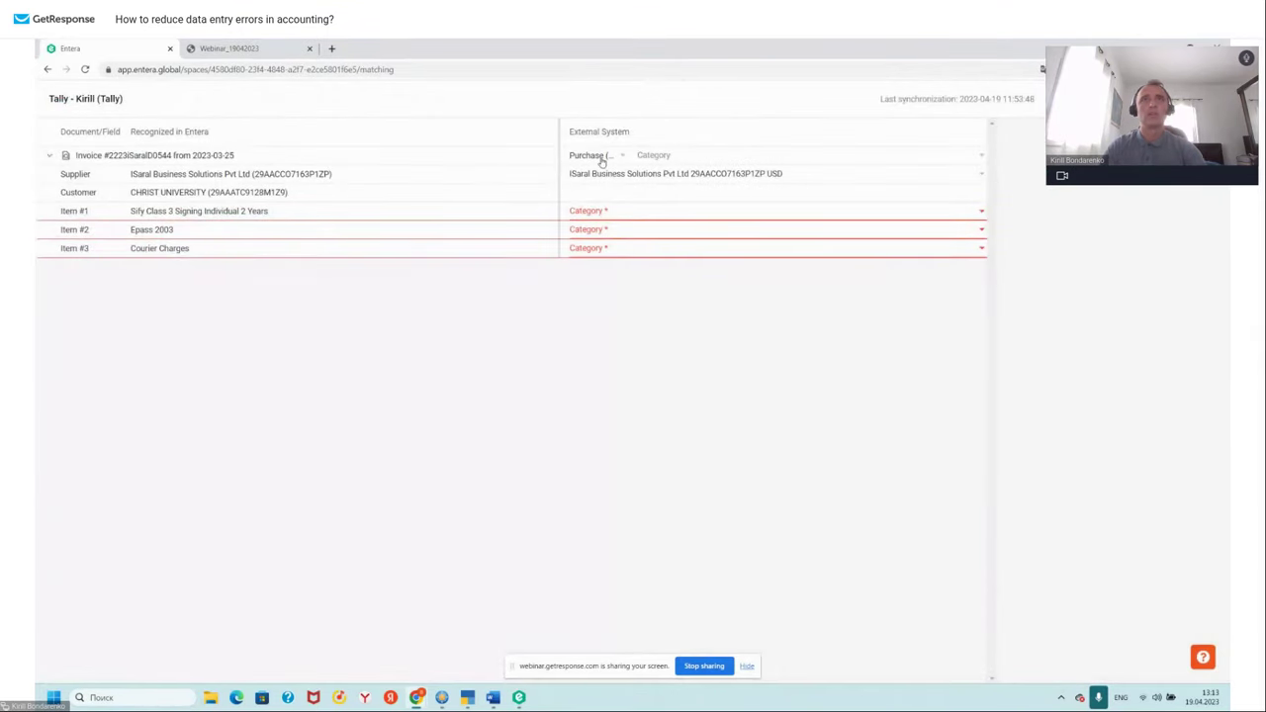
- Match the CHRIST UNIVERSITY invoice as Purchase (inventory) and send it for uploading
left_click(601, 158)
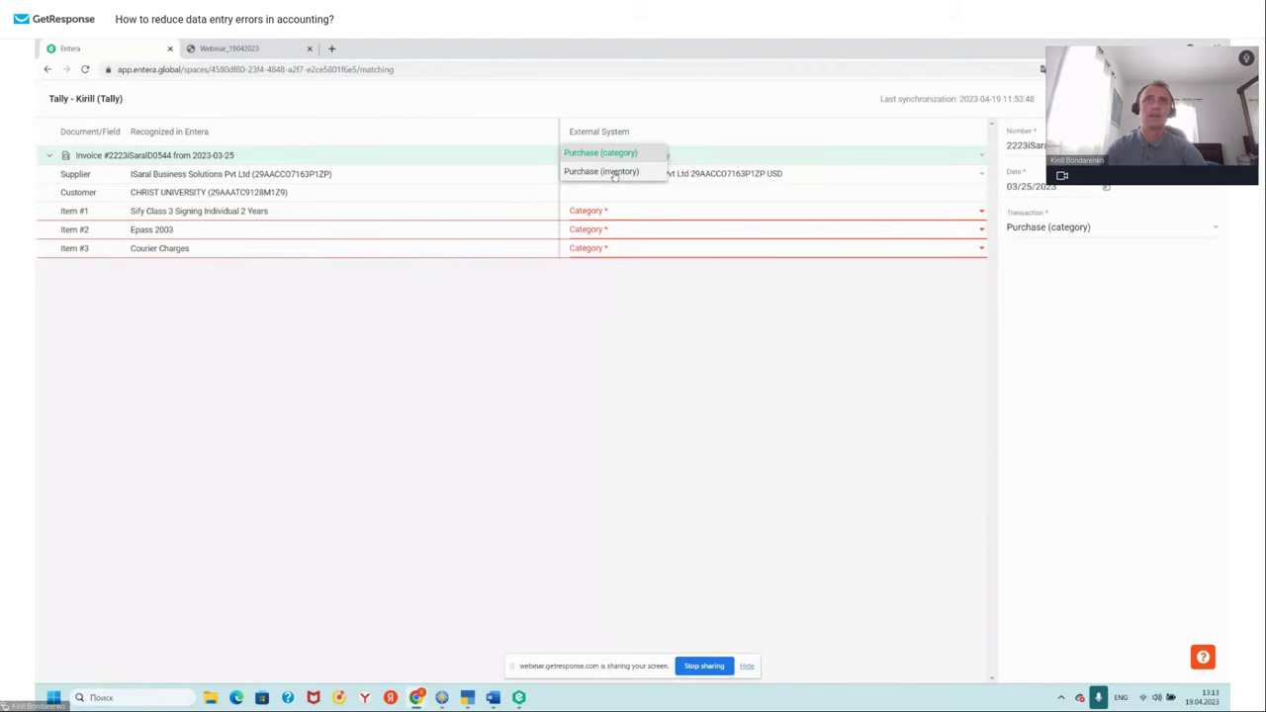
left_click(622, 174)
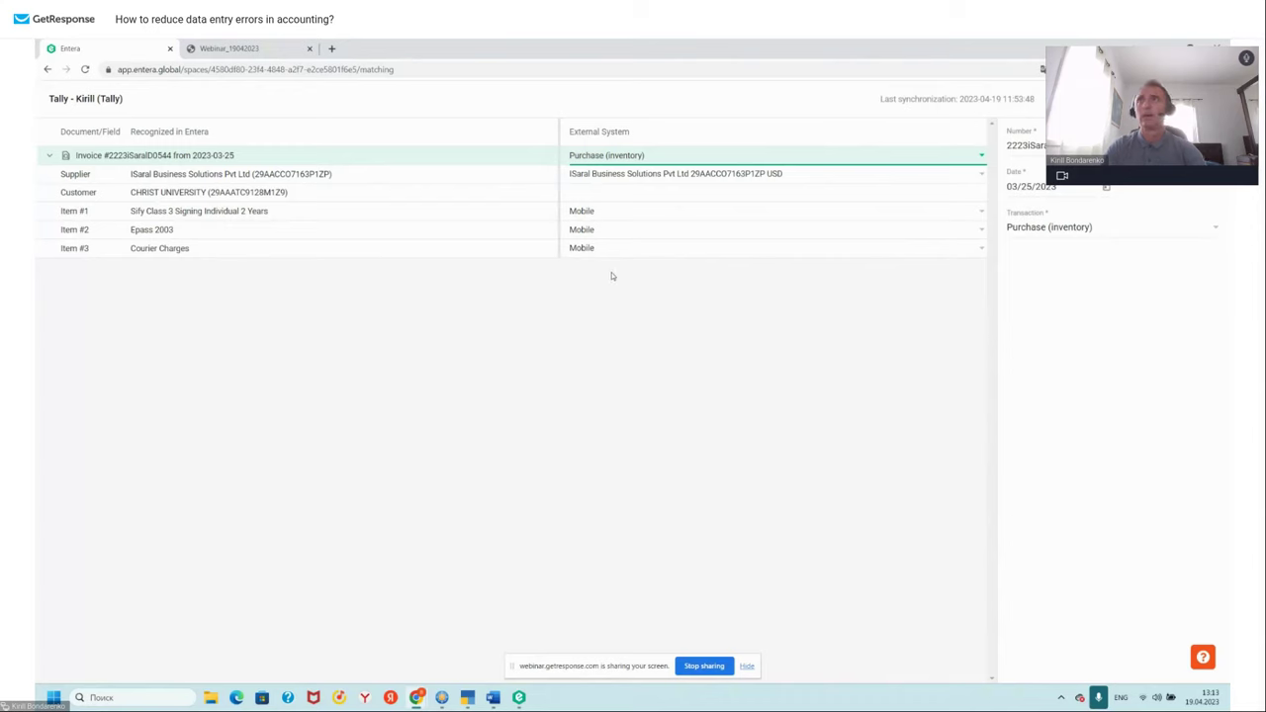
left_click(722, 291)
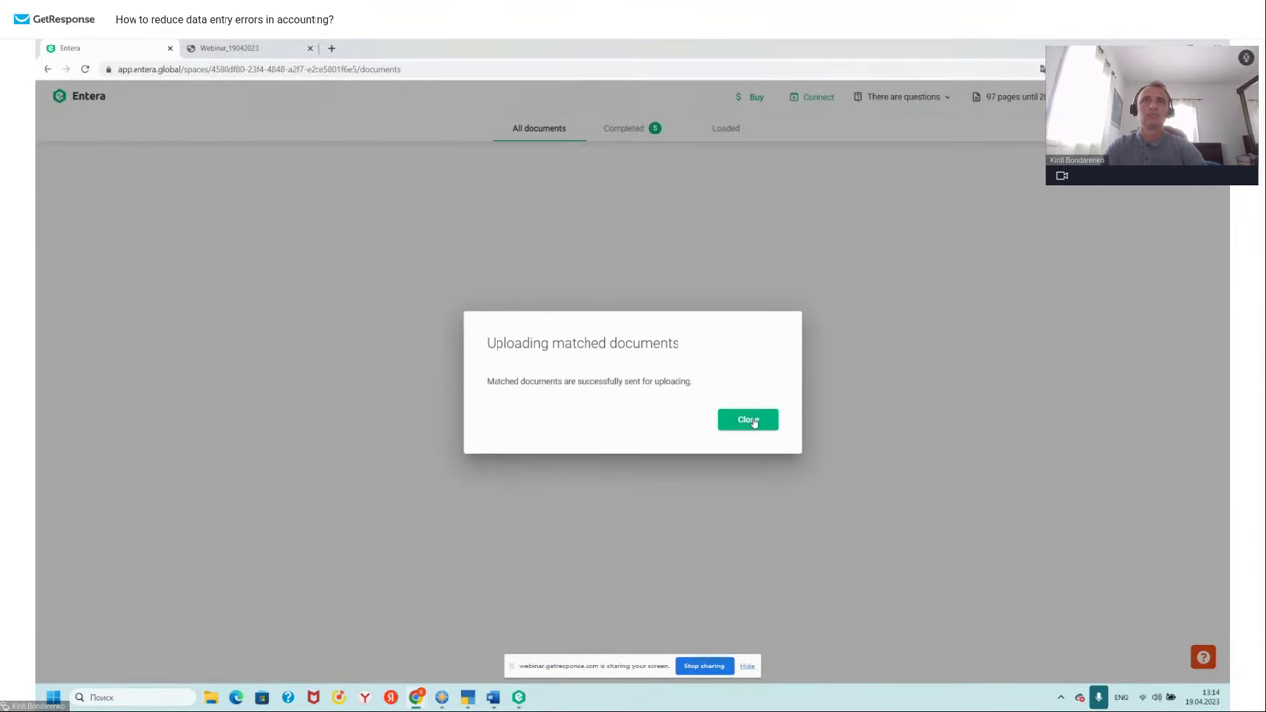
left_click(748, 421)
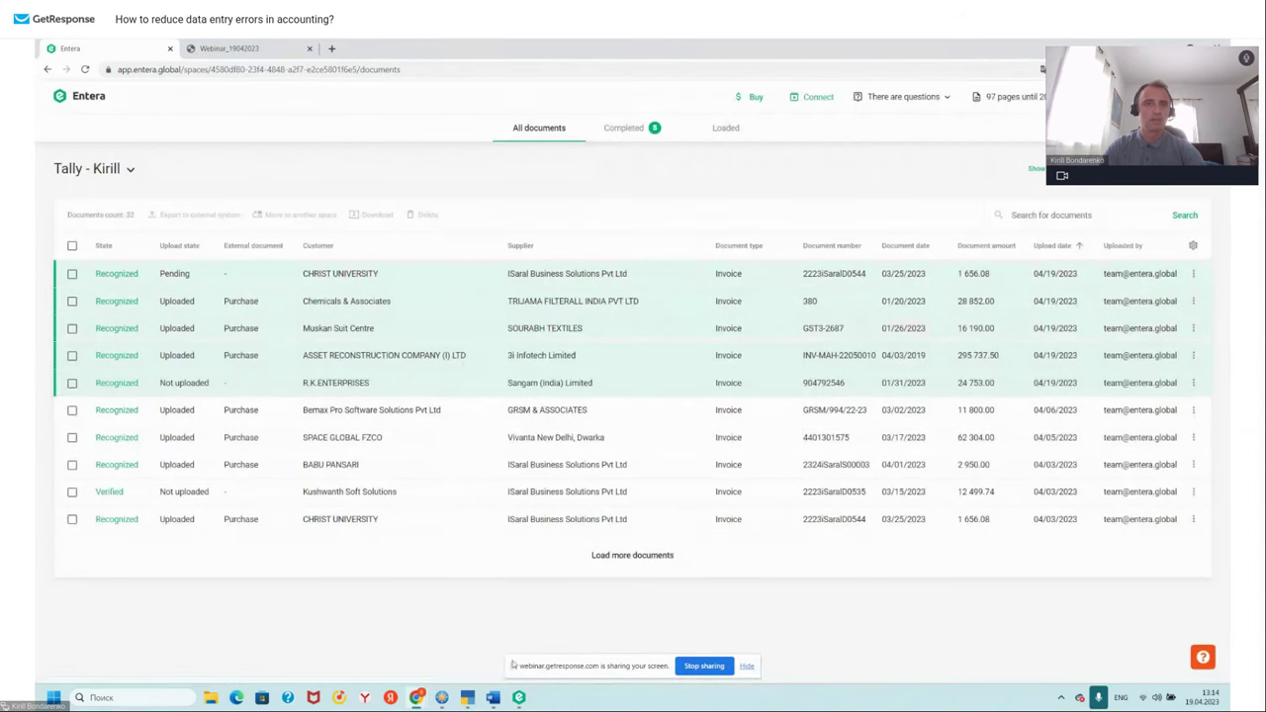
- In the Entera connector, dismiss the previous sync status and get the newly matched invoice for My Company
left_click(518, 697)
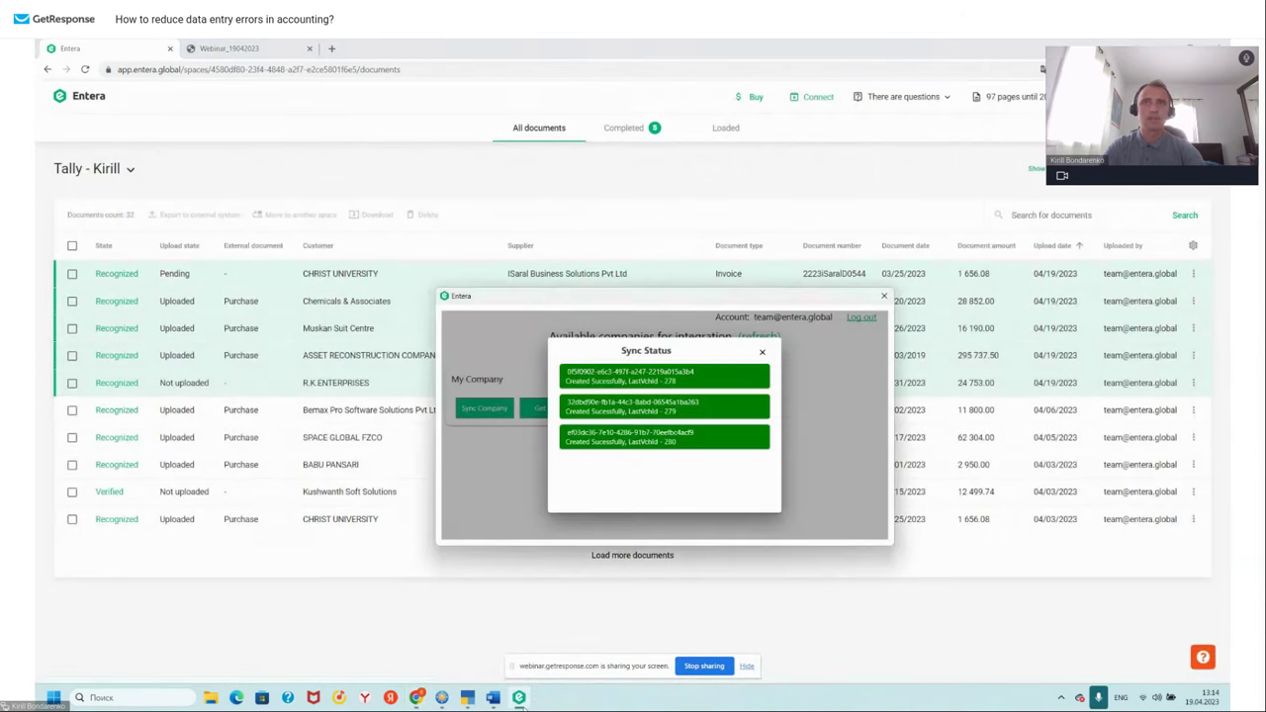
left_click(764, 352)
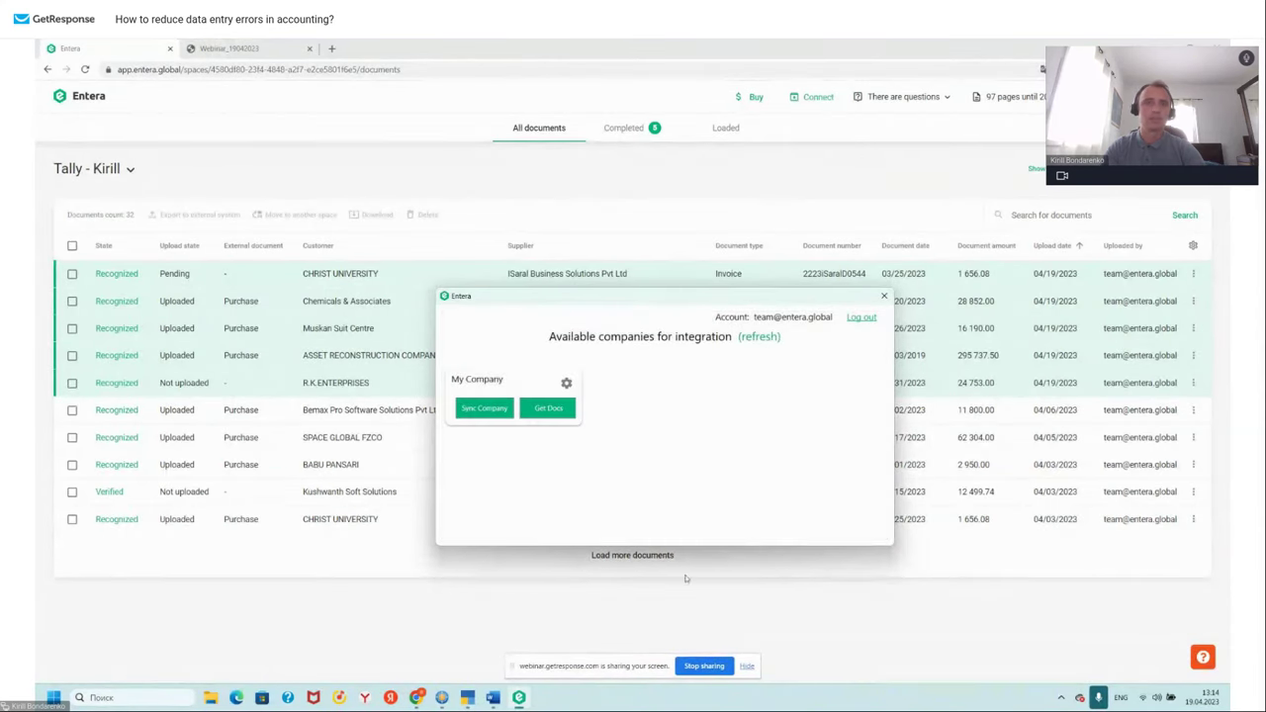
- In TallyPrime, set the Day Book date to 2-4-2023, examine the ISaral Business Solutions purchase voucher and return to Entera
left_click(473, 698)
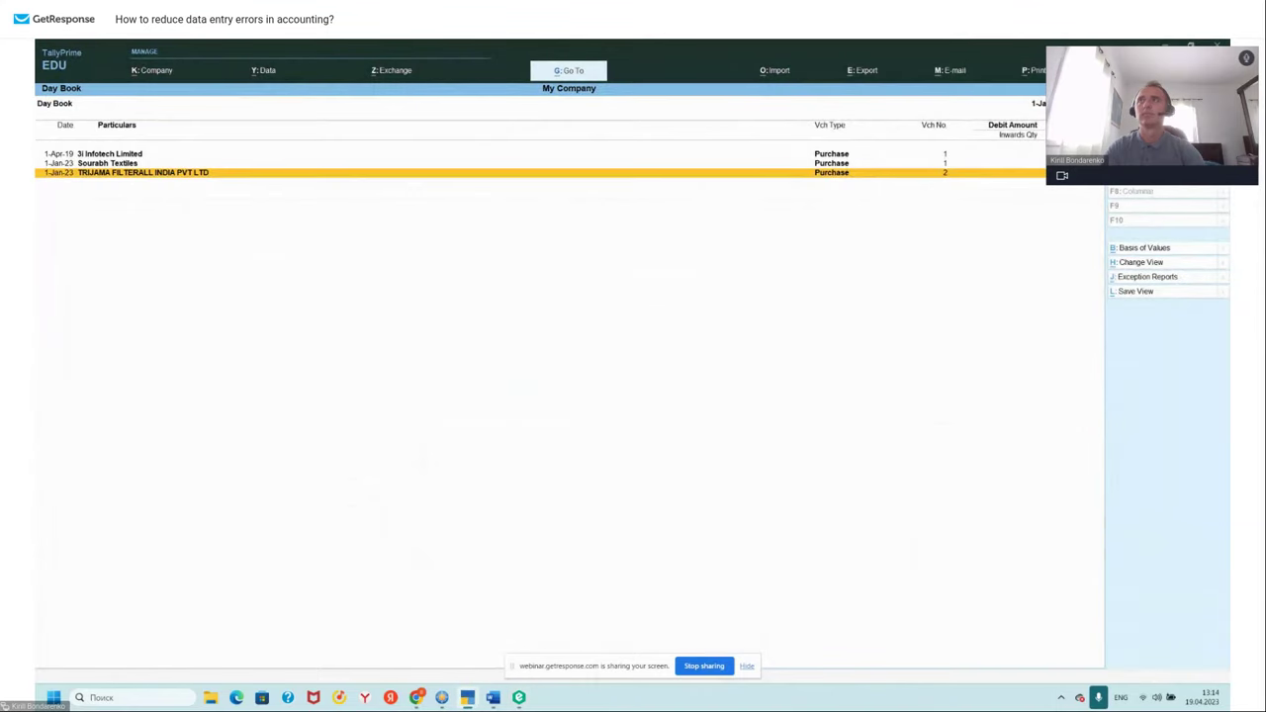
mouse_move(1042, 106)
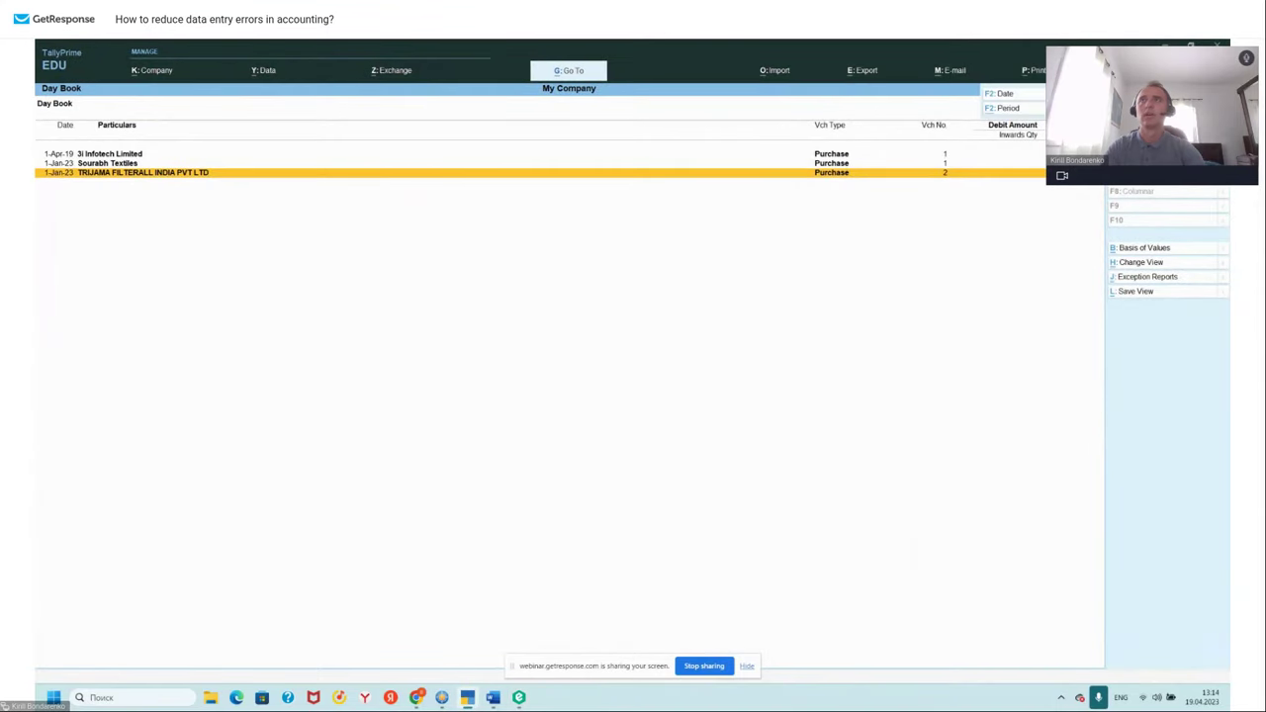
left_click(1003, 94)
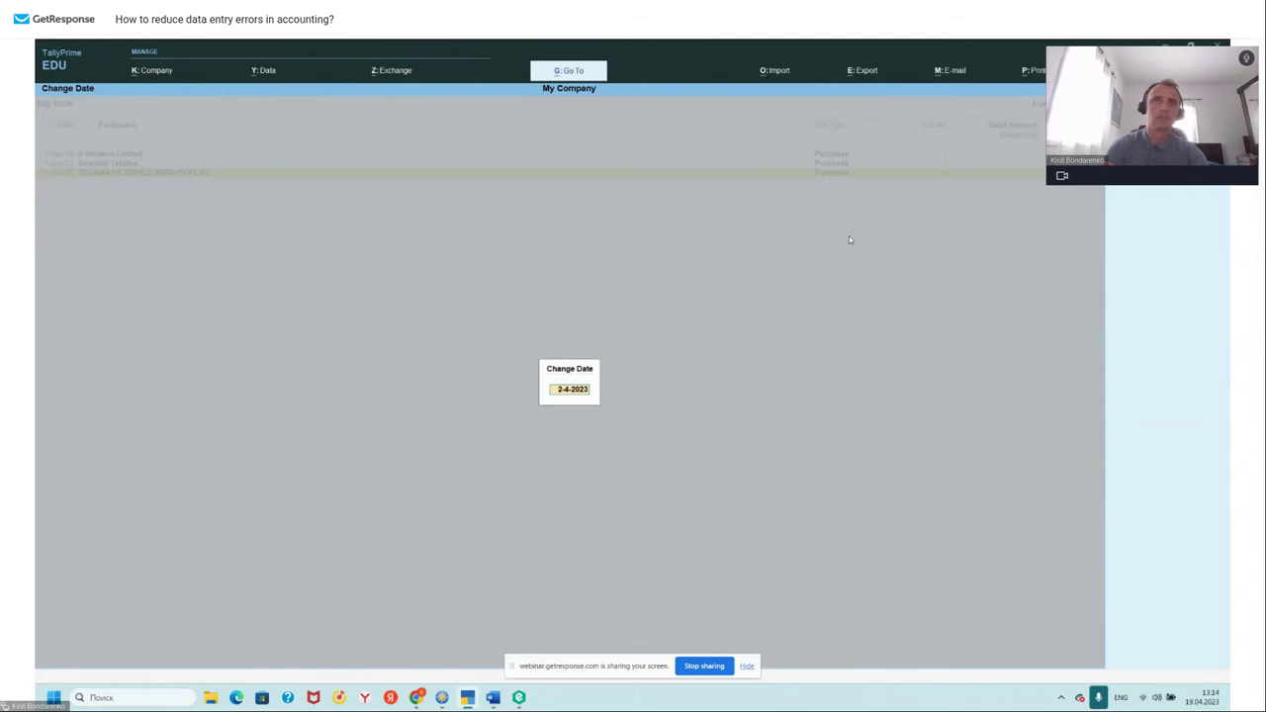
key("Return")
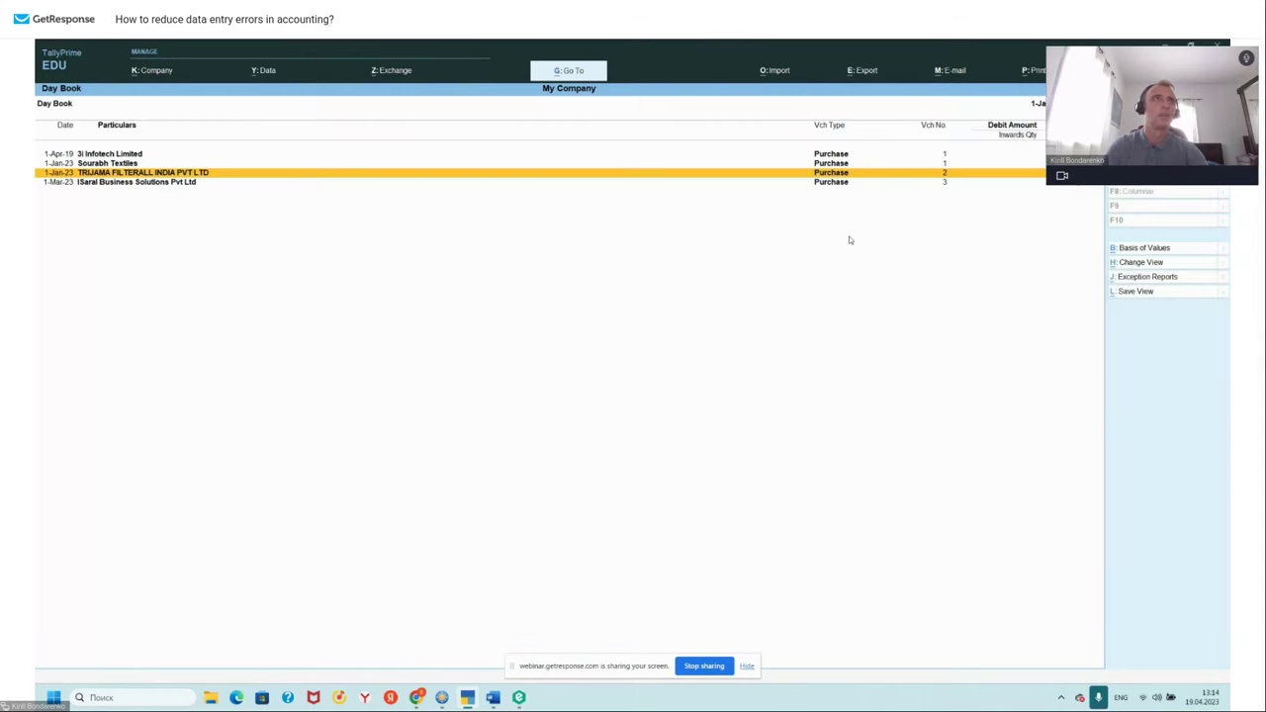
double_click(155, 182)
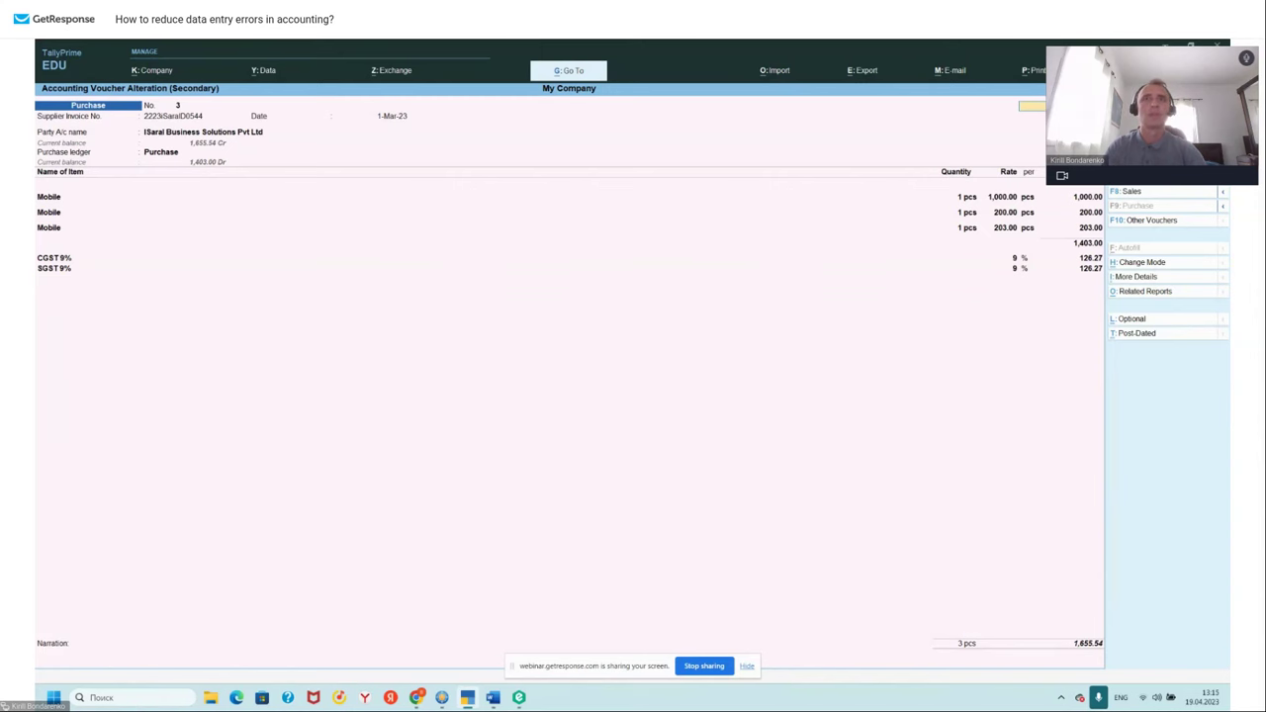
key("alt+Tab")
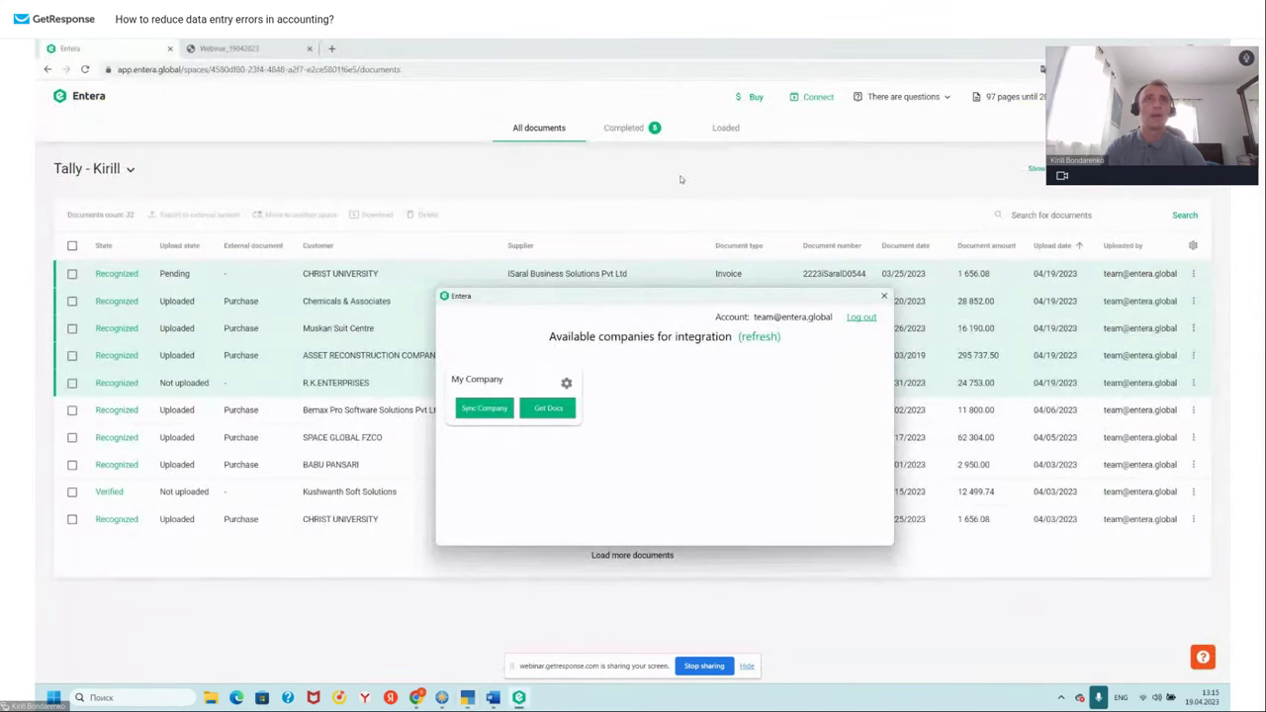